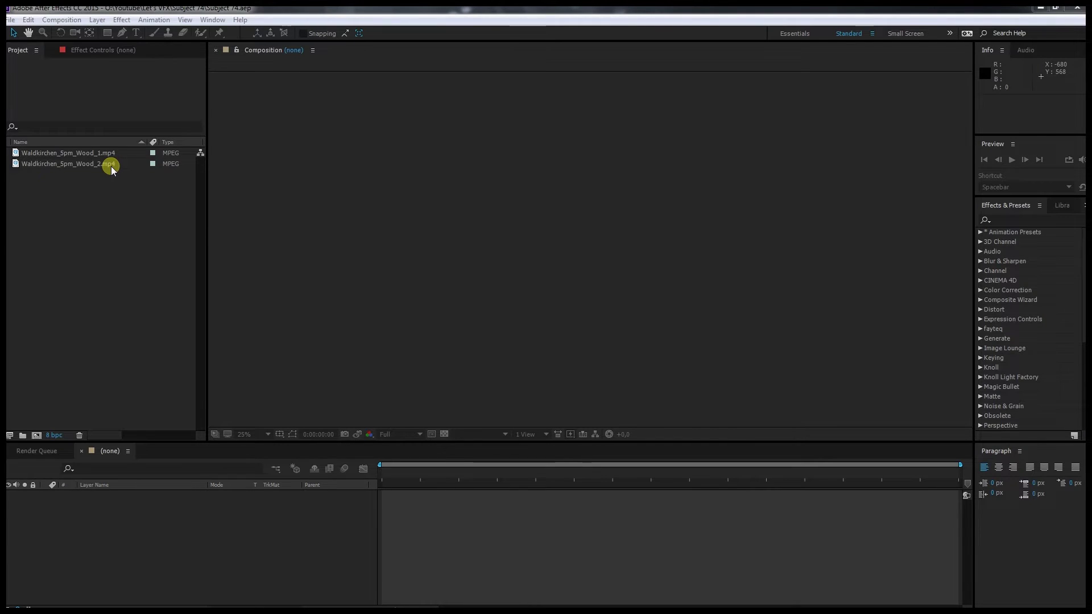
- Set the project colour depth to 16 bpc and create a composition from Waldkirchen_5pm_Wood_2.mp4
{"action": "left_click_drag", "start_coordinate": [111, 166], "coordinate": [54, 434]}
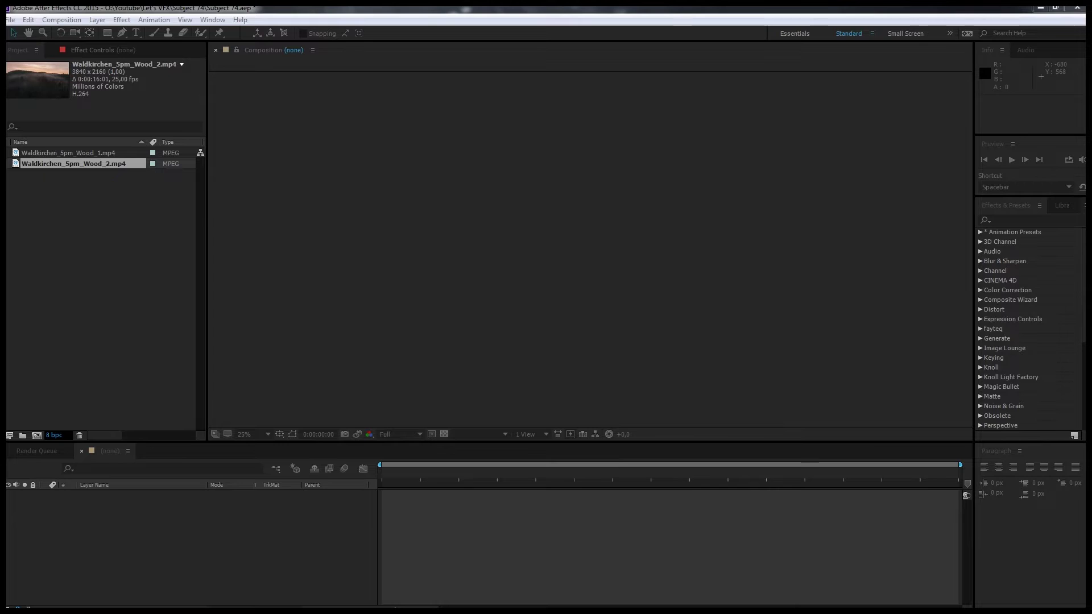
{"action": "key", "text": "Return"}
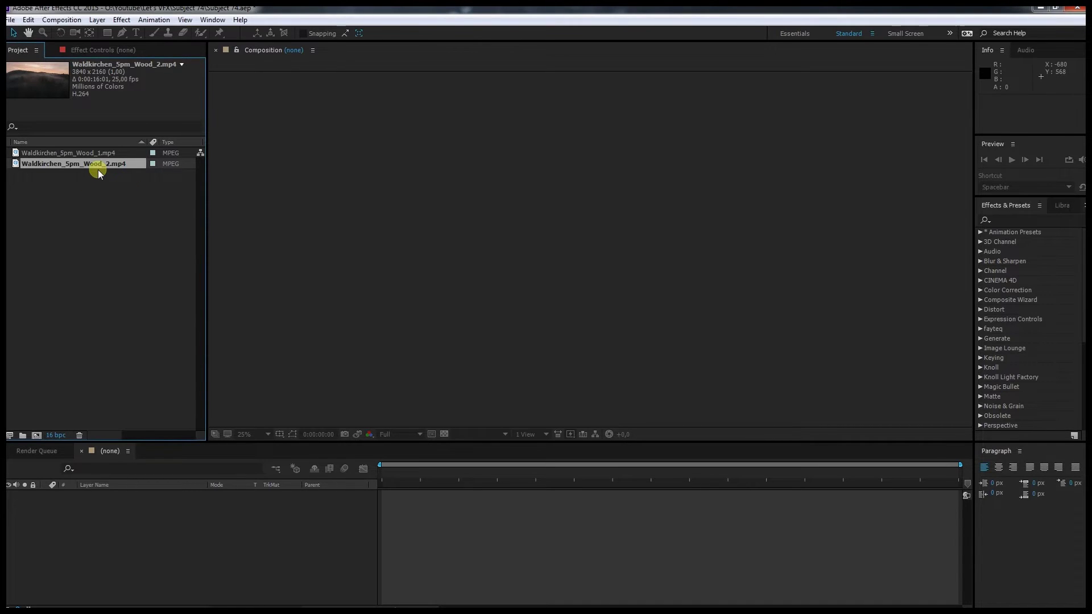
{"action": "left_click_drag", "start_coordinate": [98, 169], "coordinate": [36, 434]}
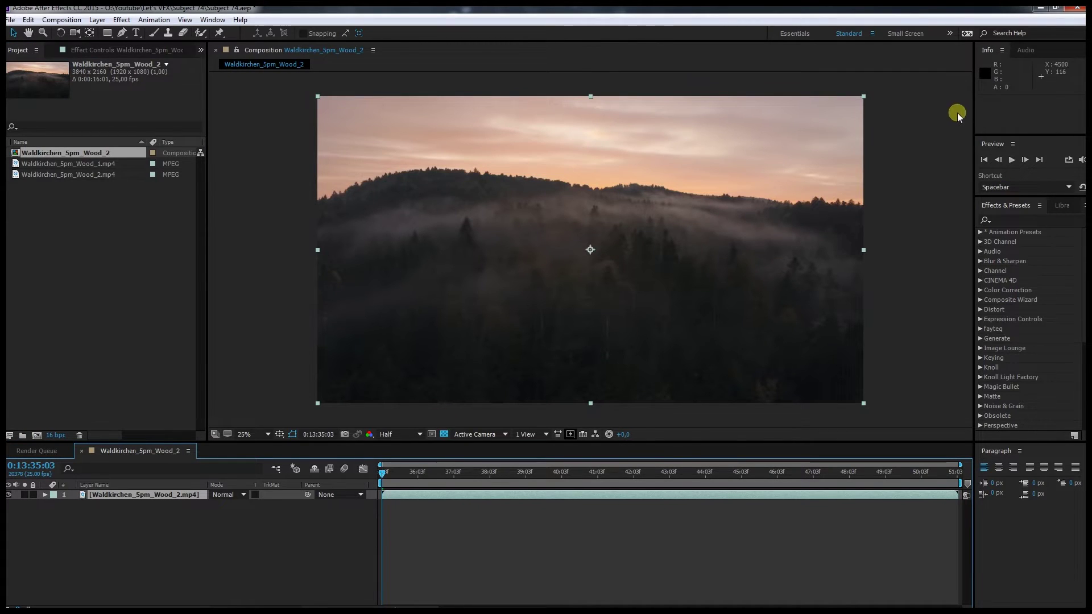
{"action": "left_click_drag", "start_coordinate": [459, 473], "coordinate": [538, 480]}
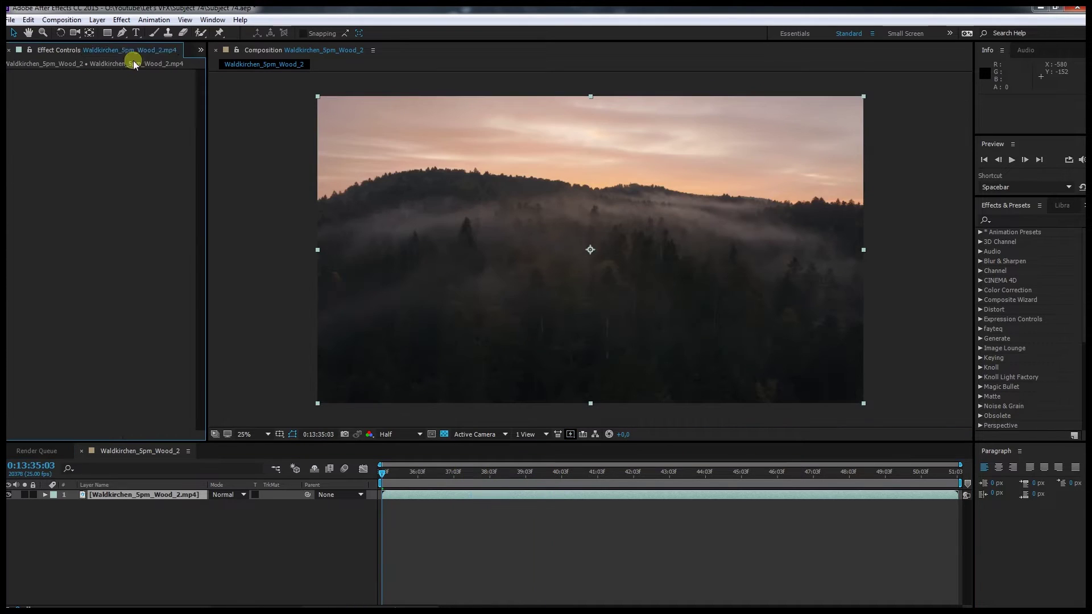
- Run the 3D Camera Tracker on the Waldkirchen_5pm_Wood_2.mp4 layer with Detailed Analysis enabled
{"action": "left_click", "coordinate": [153, 20]}
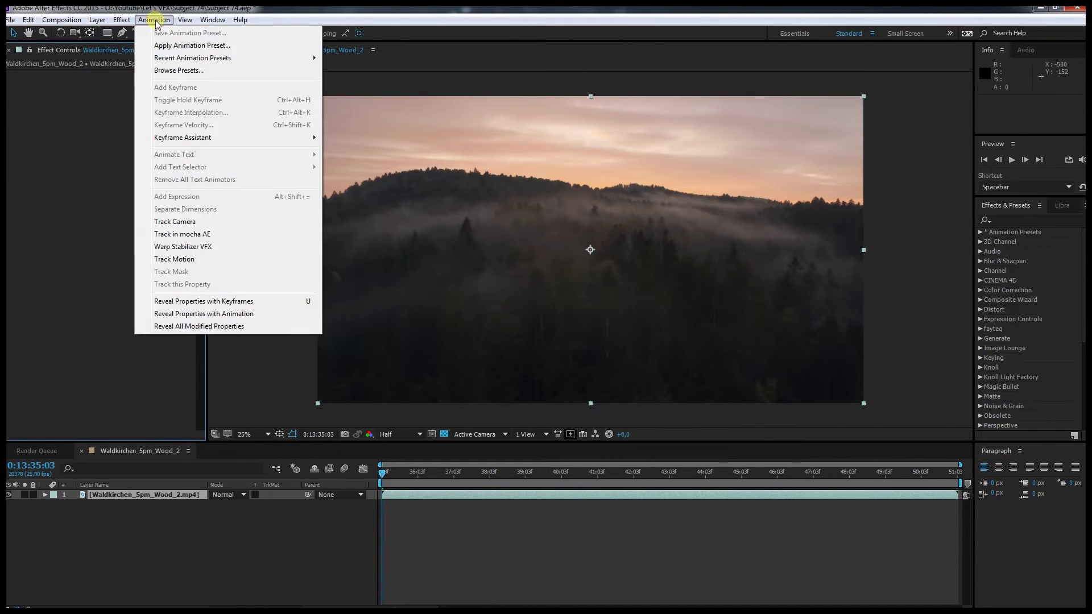
{"action": "left_click", "coordinate": [189, 221]}
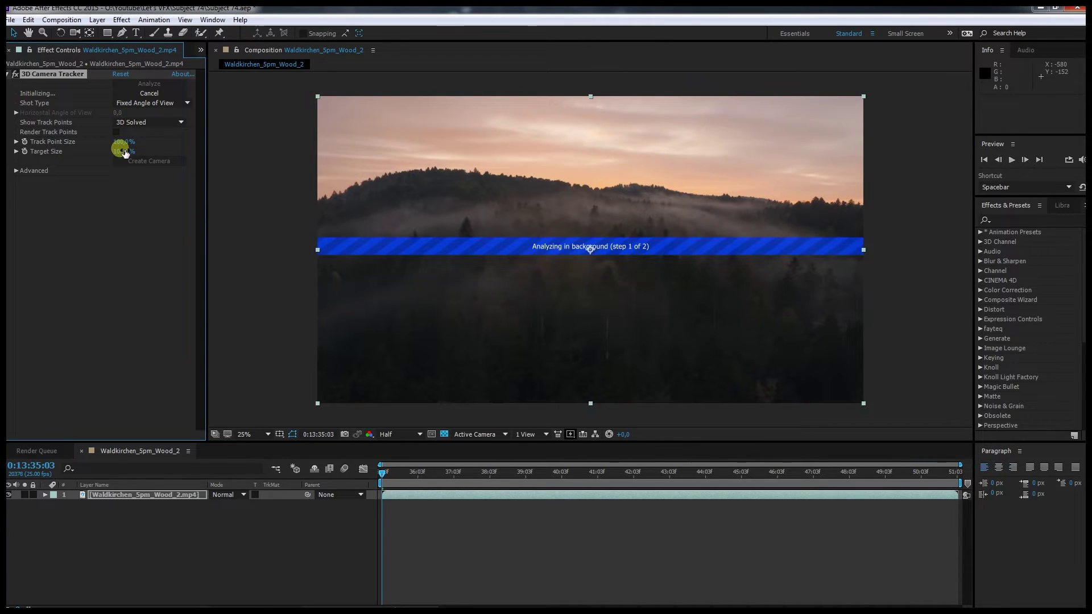
{"action": "left_click", "coordinate": [16, 170]}
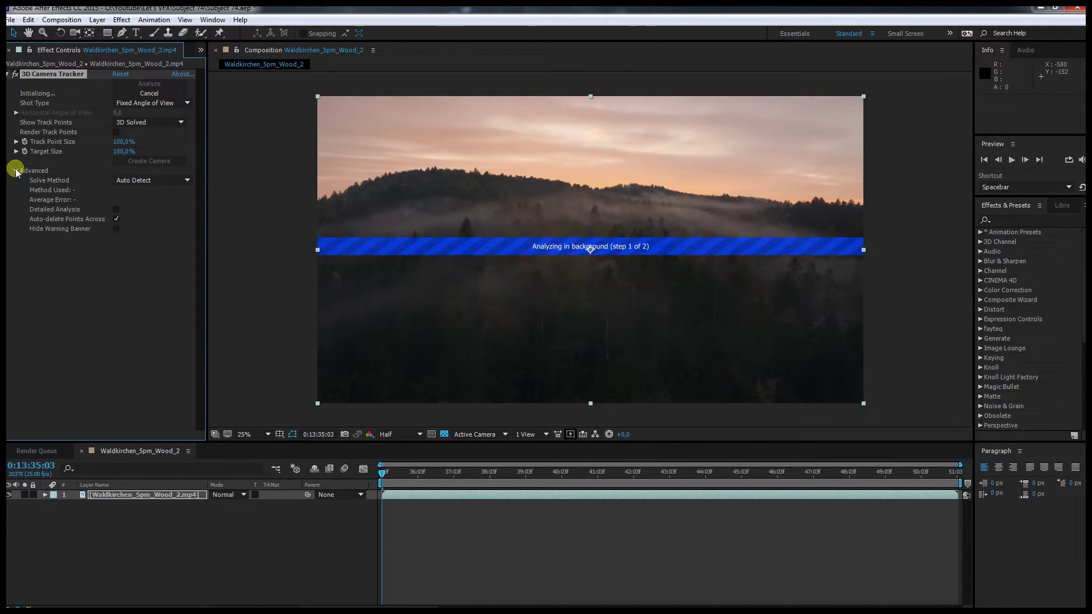
{"action": "left_click", "coordinate": [135, 181]}
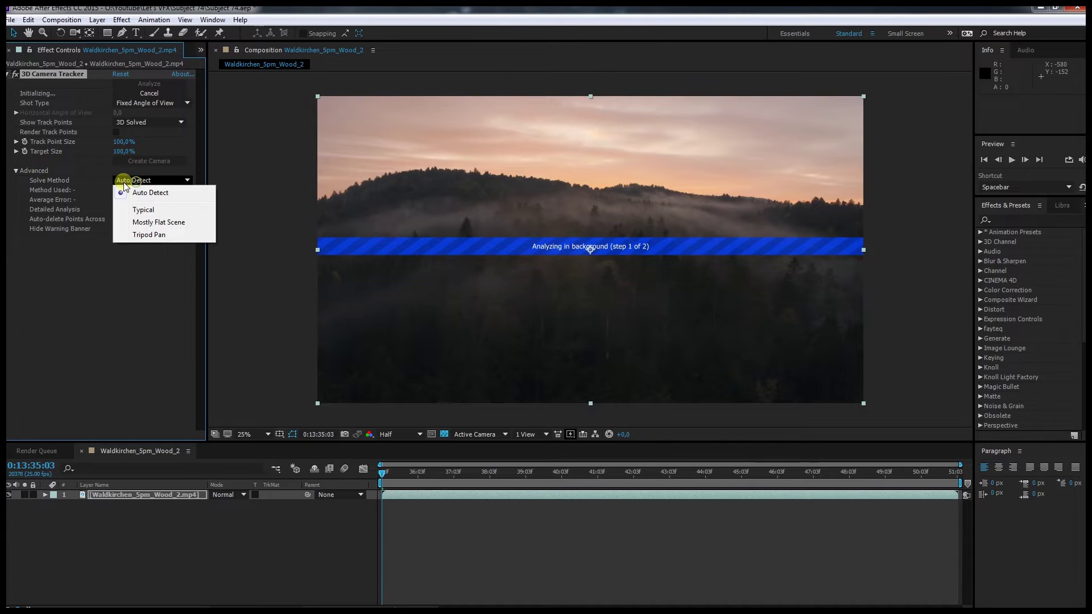
{"action": "left_click", "coordinate": [43, 303]}
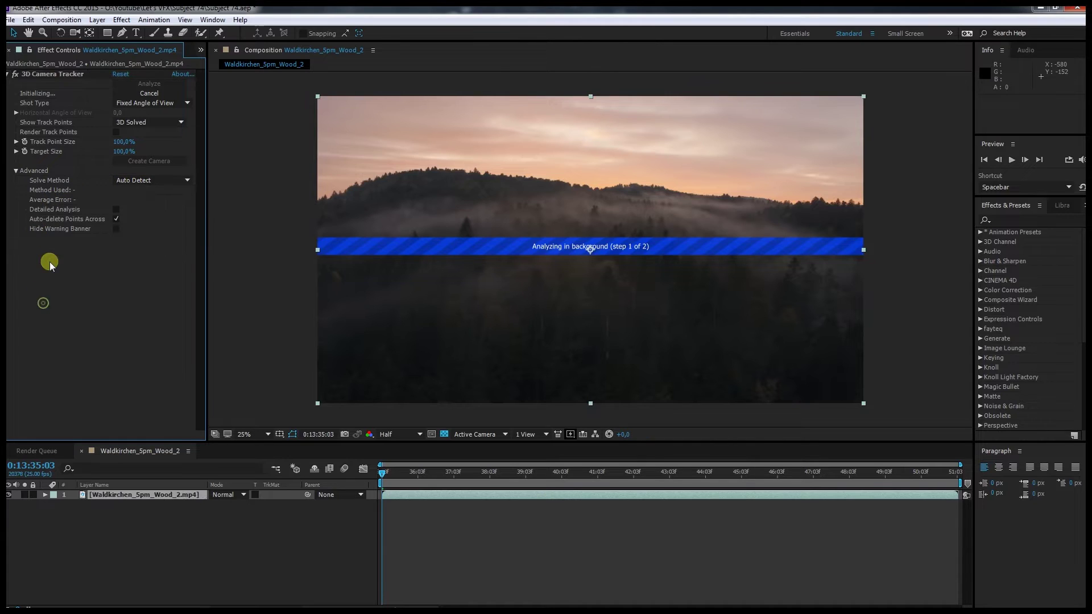
{"action": "left_click", "coordinate": [116, 209]}
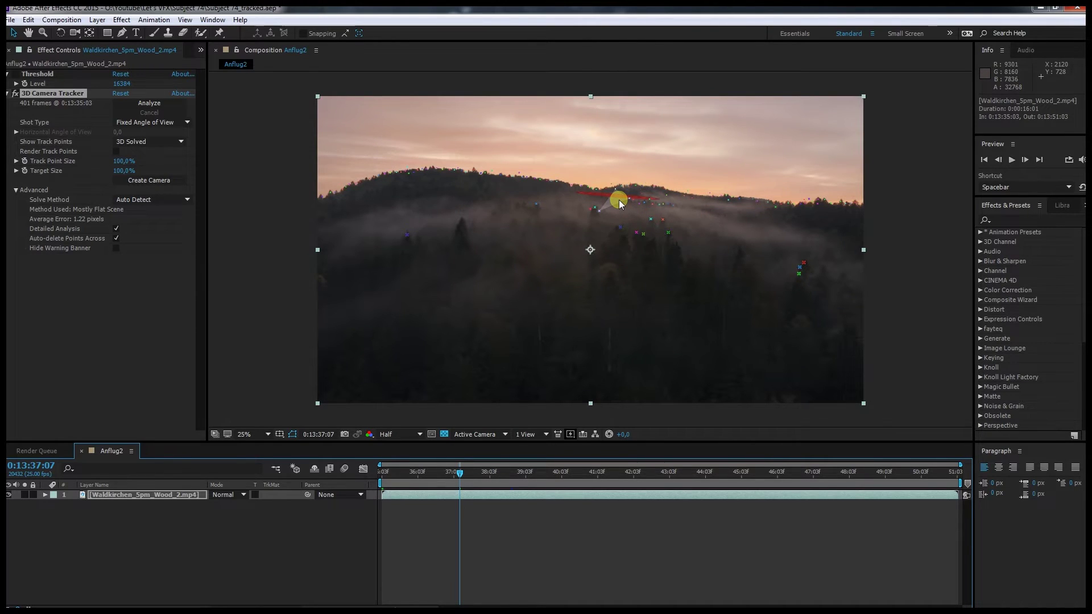
- Create a solid and camera from the track points on the misty ridge, and preview the shot from its start
{"action": "right_click", "coordinate": [649, 223]}
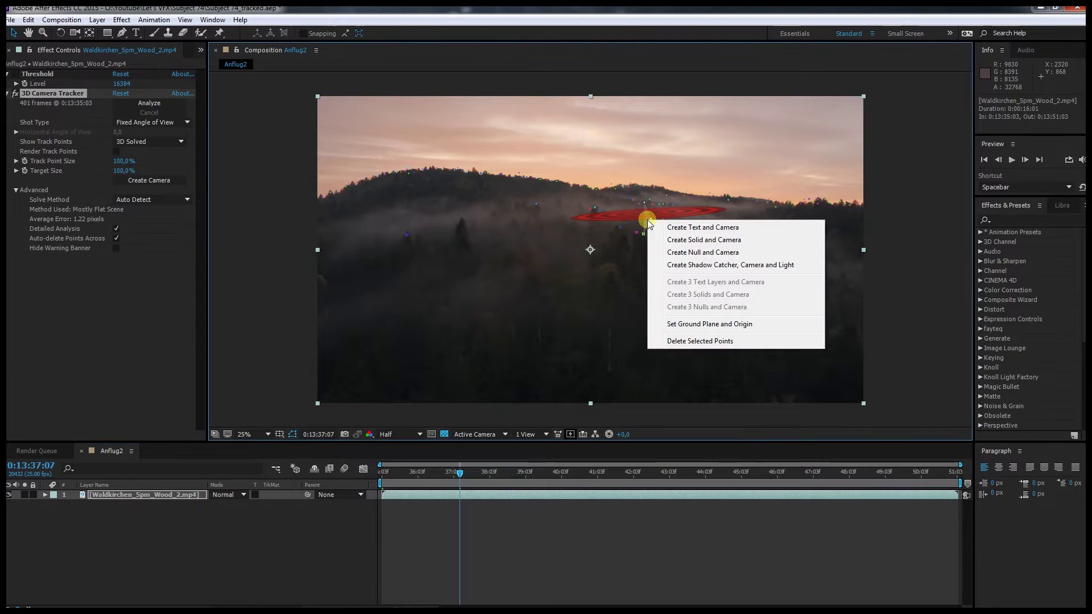
{"action": "left_click", "coordinate": [689, 241]}
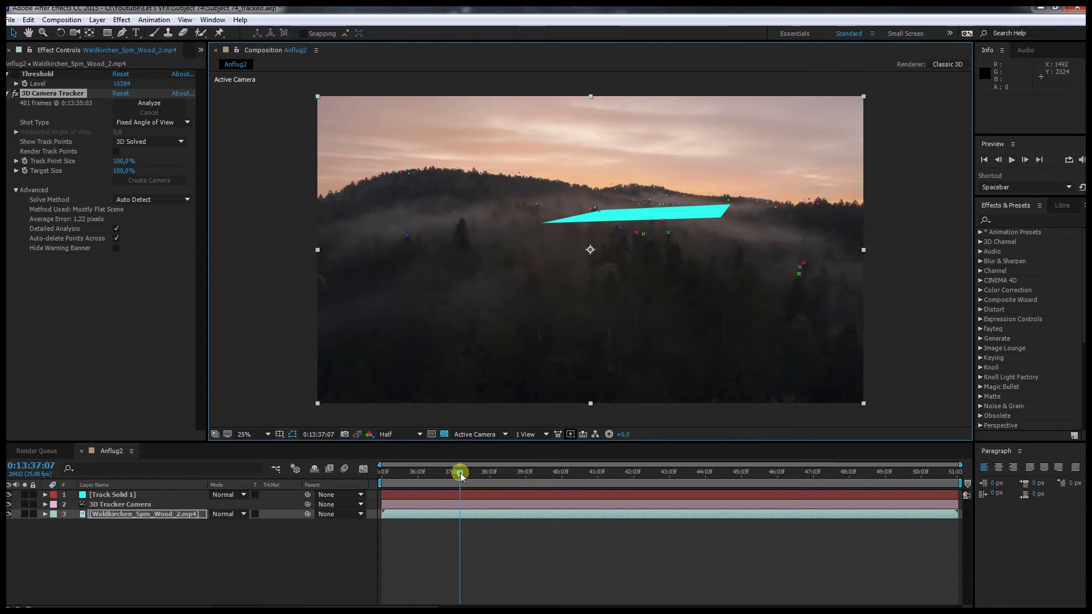
{"action": "left_click_drag", "start_coordinate": [460, 474], "coordinate": [368, 475]}
{"action": "key", "text": "space"}
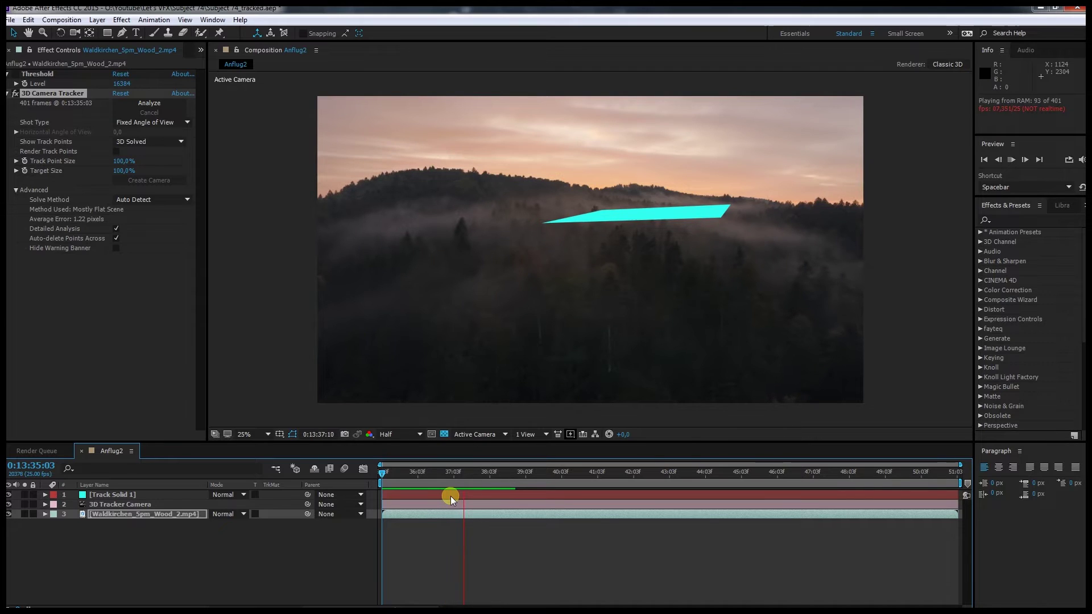
{"action": "key", "text": "space"}
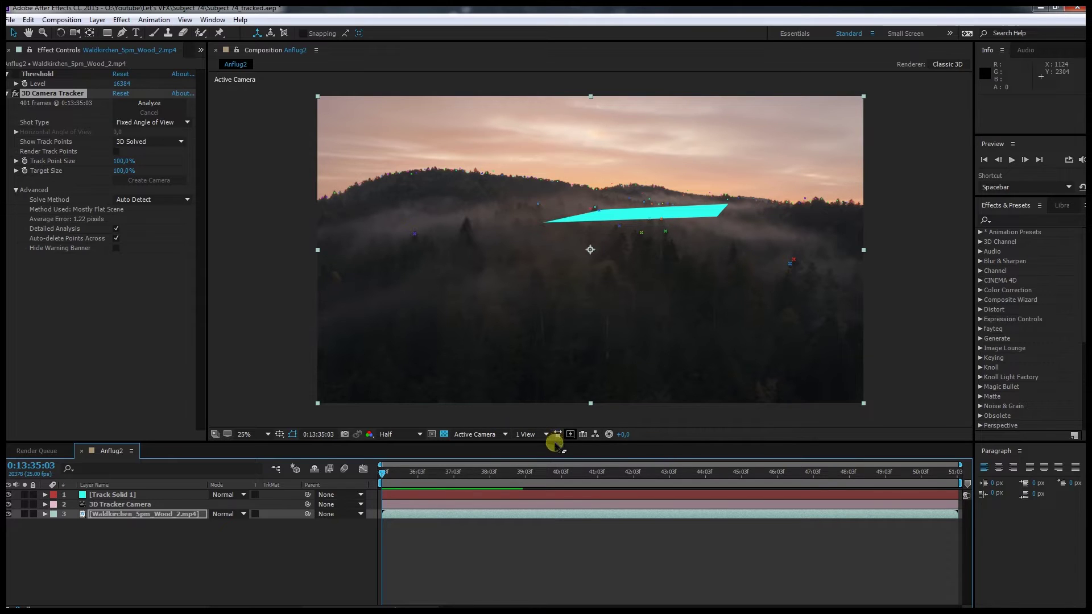
- Add a black solid directly above the Waldkirchen_5pm_Wood_2.mp4 layer and apply the Element effect to it
{"action": "left_click", "coordinate": [112, 504]}
{"action": "left_click", "coordinate": [111, 517]}
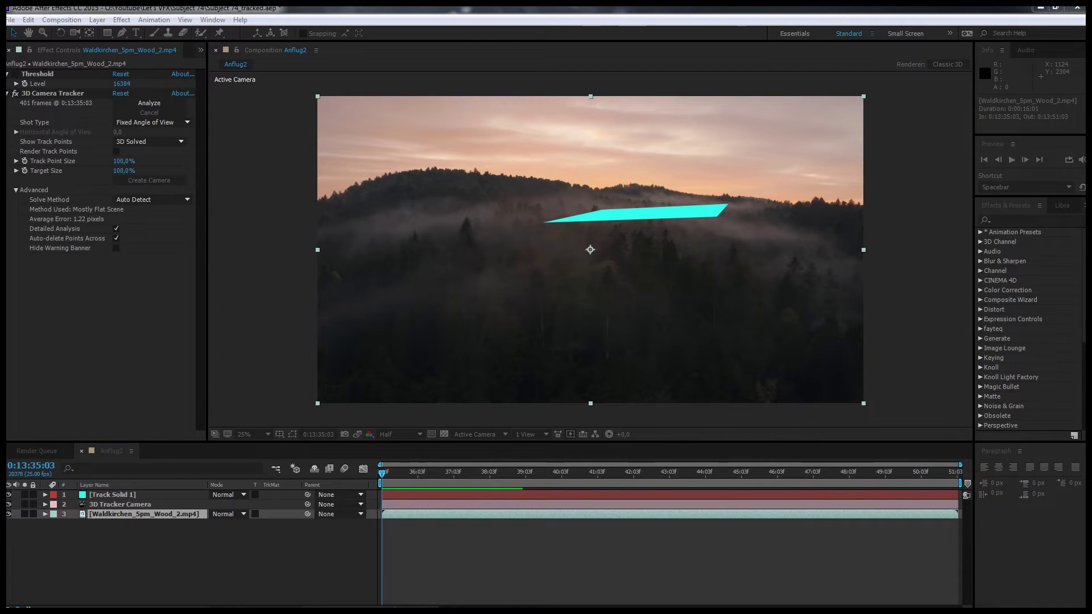
{"action": "key", "text": "Return"}
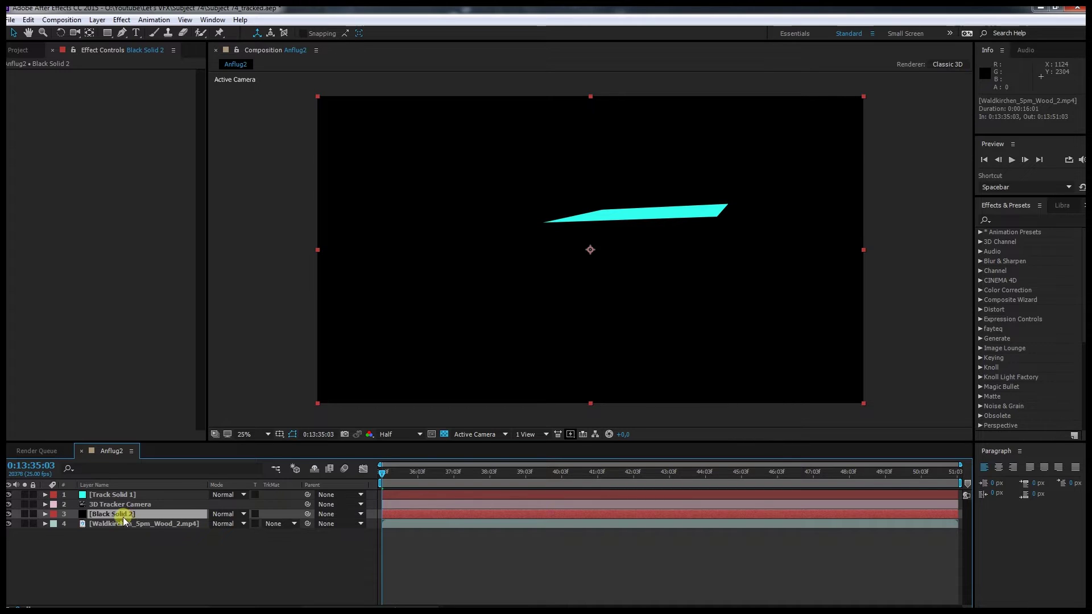
{"action": "left_click", "coordinate": [1003, 221]}
{"action": "type", "text": "element"}
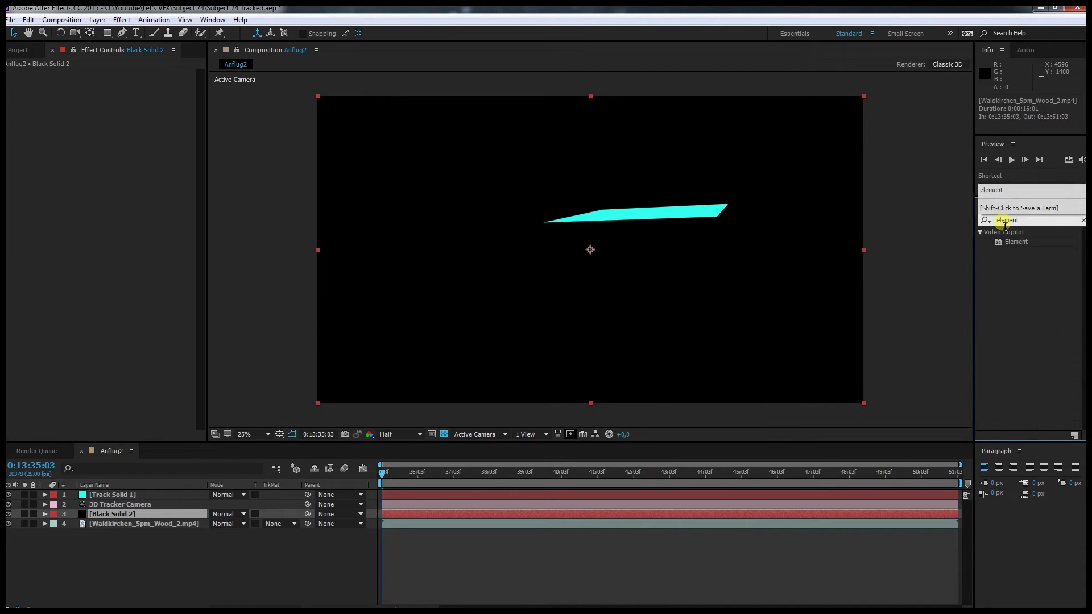
{"action": "left_click_drag", "start_coordinate": [1011, 241], "coordinate": [110, 512]}
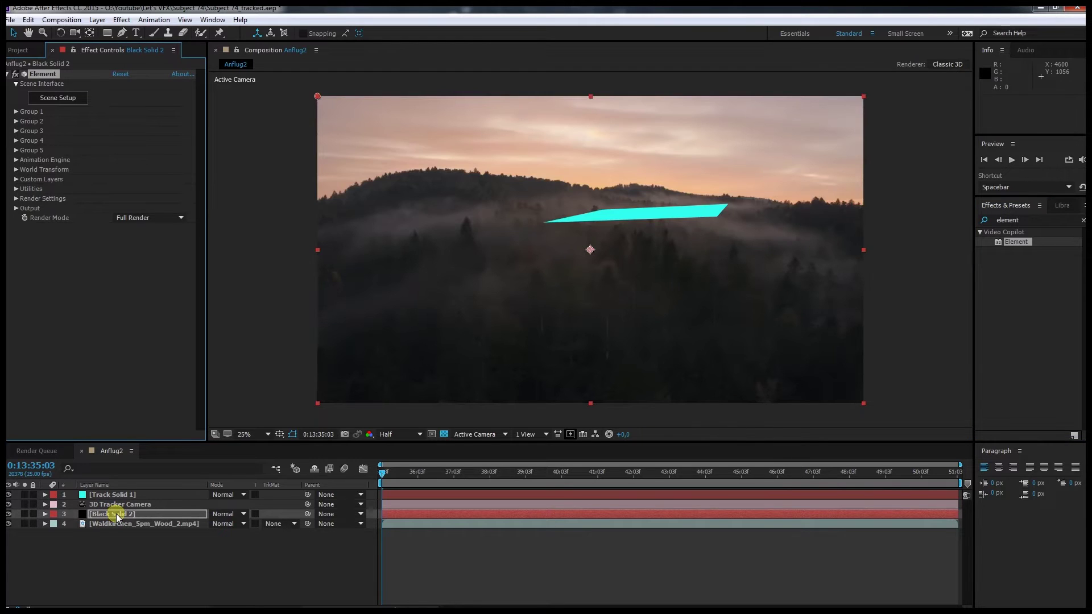
- Add a box model in Element's Scene Setup and accept the scene
{"action": "left_click", "coordinate": [63, 98]}
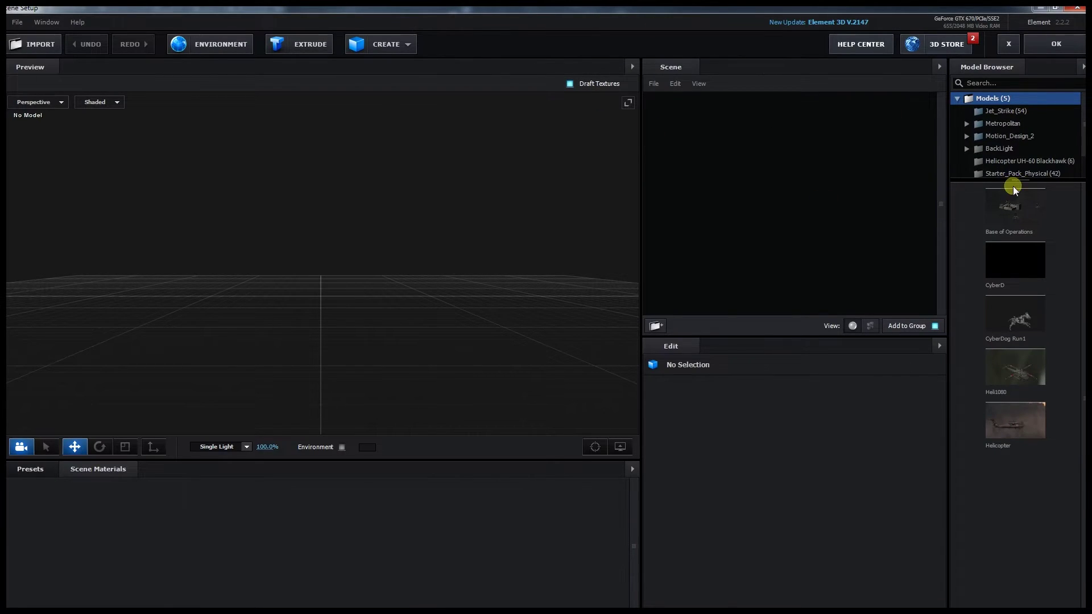
{"action": "left_click", "coordinate": [402, 43]}
{"action": "left_click", "coordinate": [361, 68]}
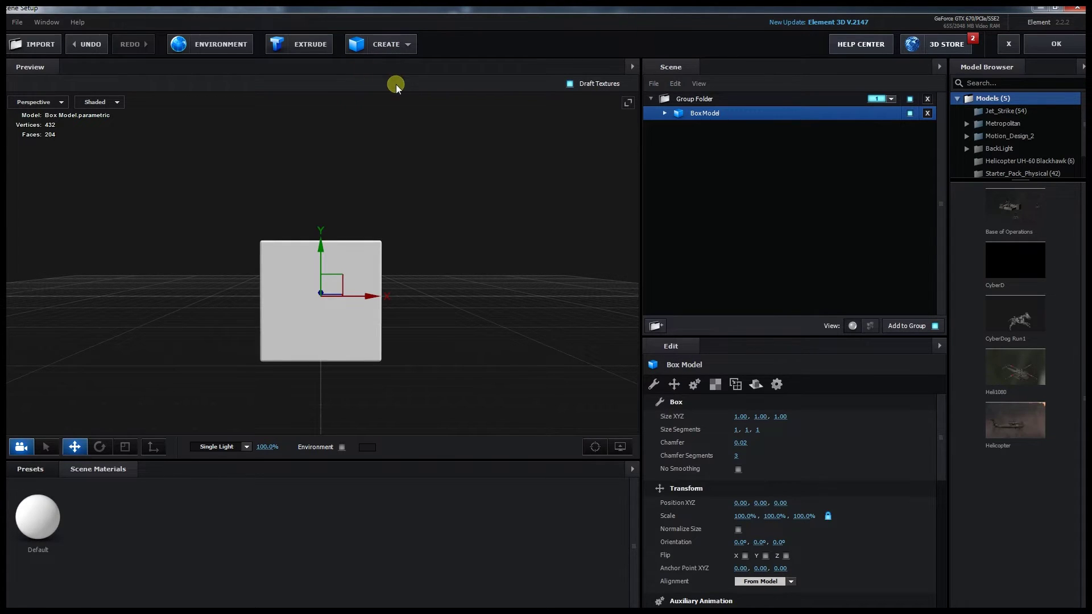
{"action": "left_click", "coordinate": [30, 468]}
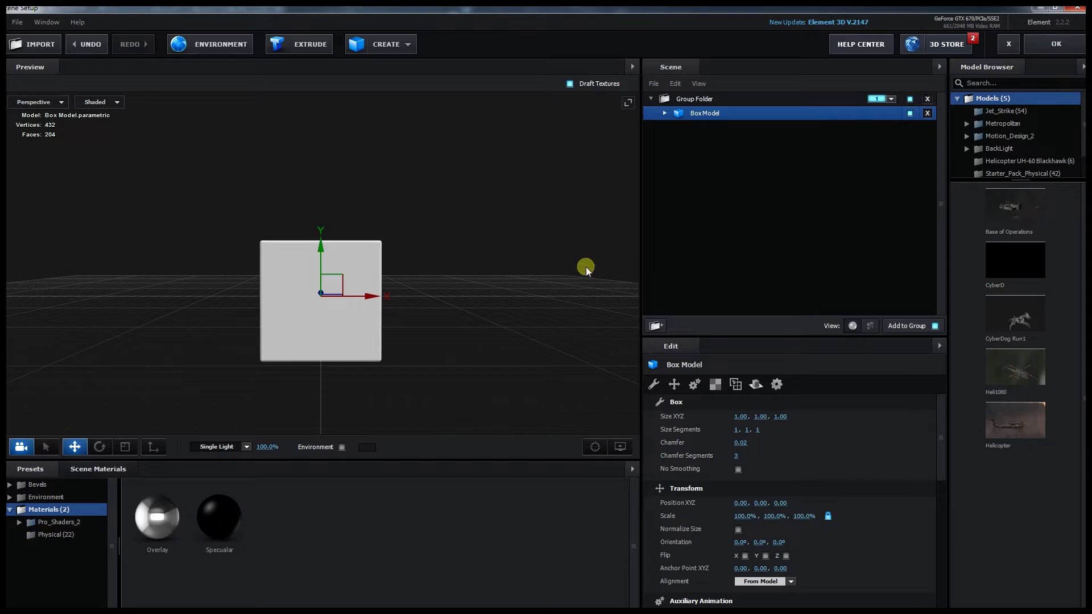
{"action": "left_click", "coordinate": [1030, 45]}
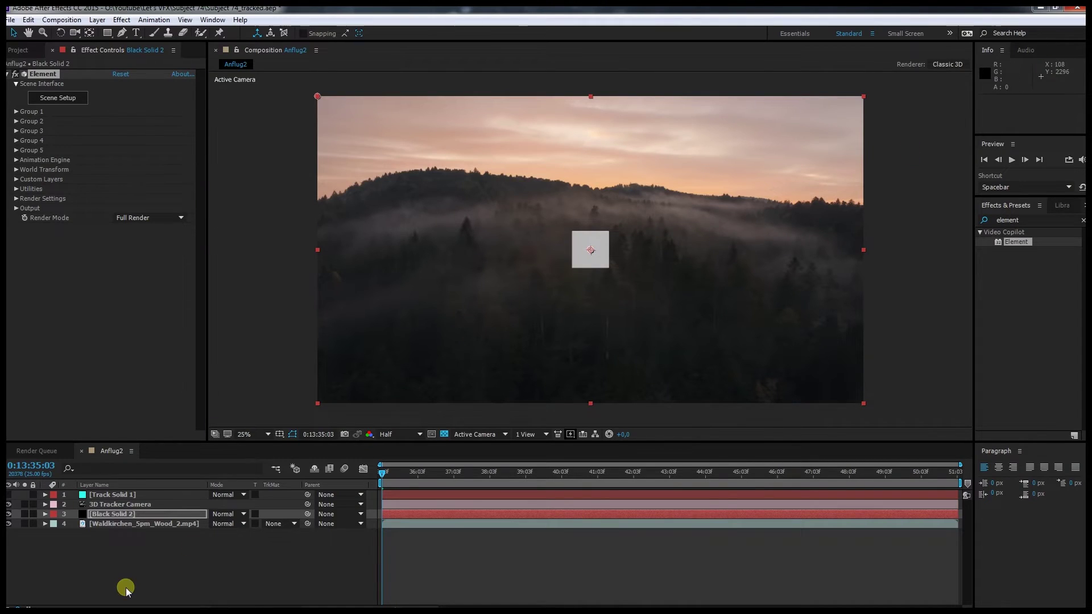
- Create a group null for Element's Group 1 and move the current time to 0:13:37:20
{"action": "left_click", "coordinate": [16, 111]}
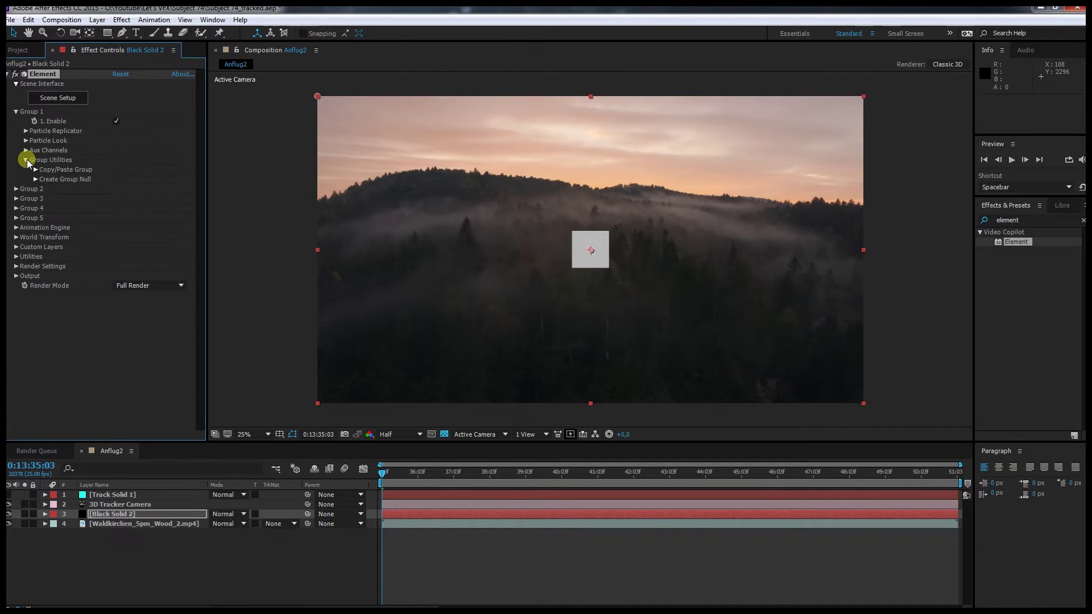
{"action": "left_click", "coordinate": [35, 179]}
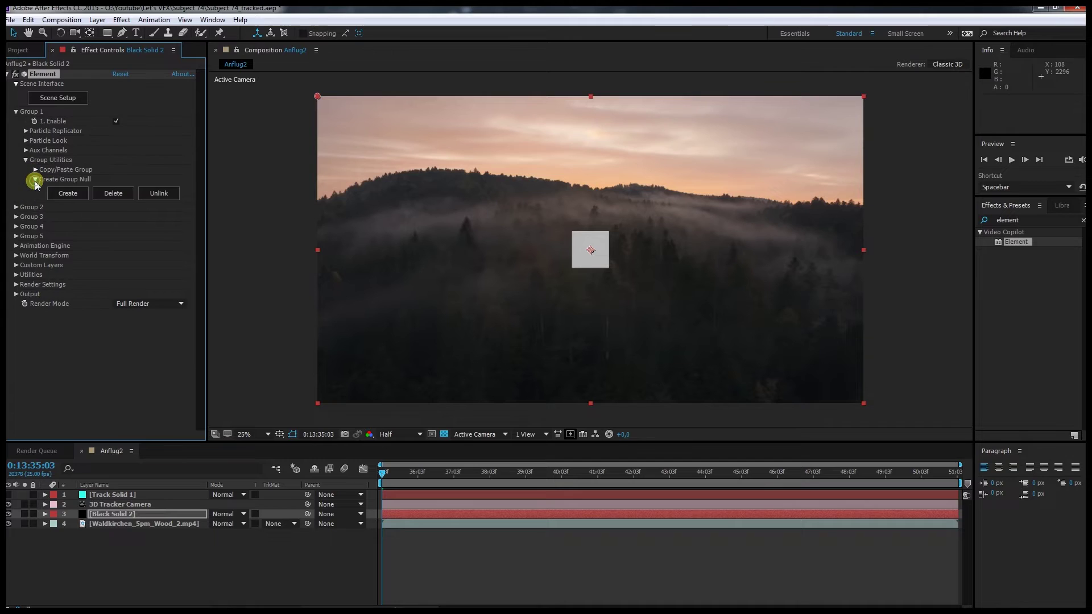
{"action": "left_click", "coordinate": [74, 198]}
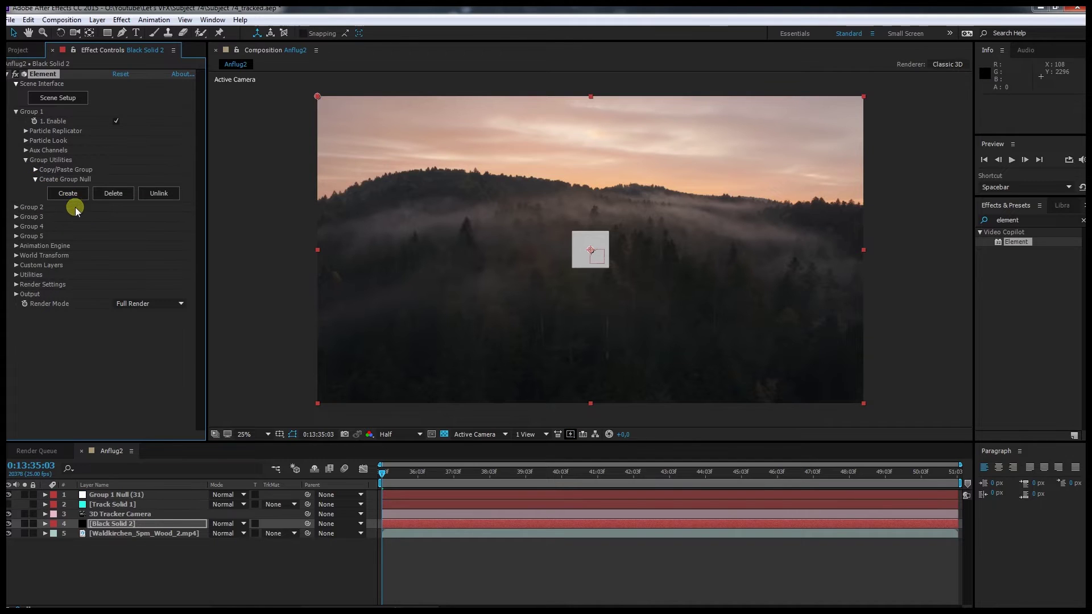
{"action": "left_click", "coordinate": [104, 525]}
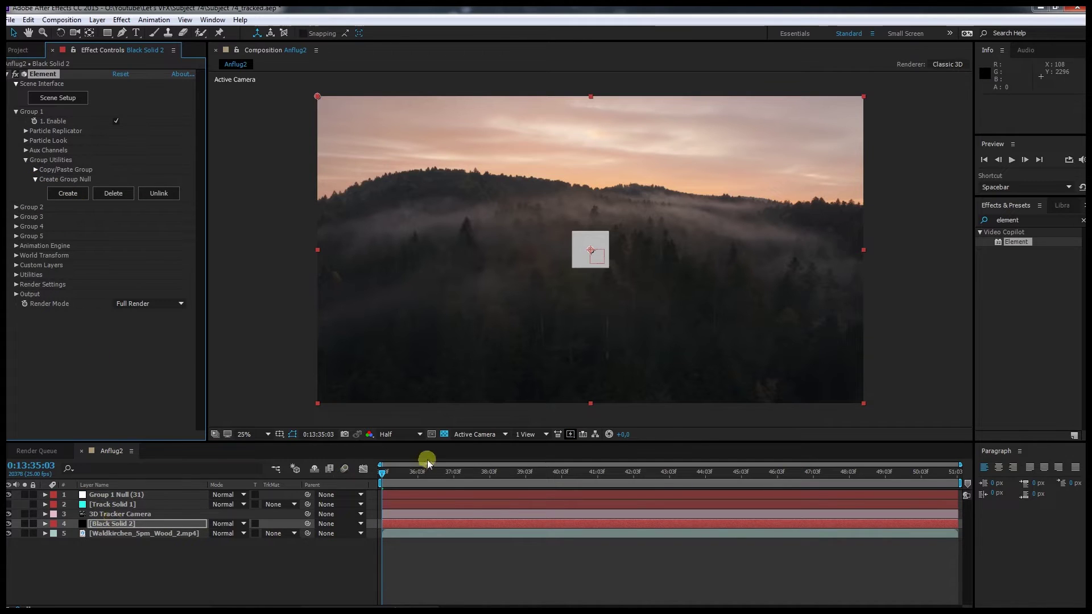
{"action": "left_click", "coordinate": [477, 472]}
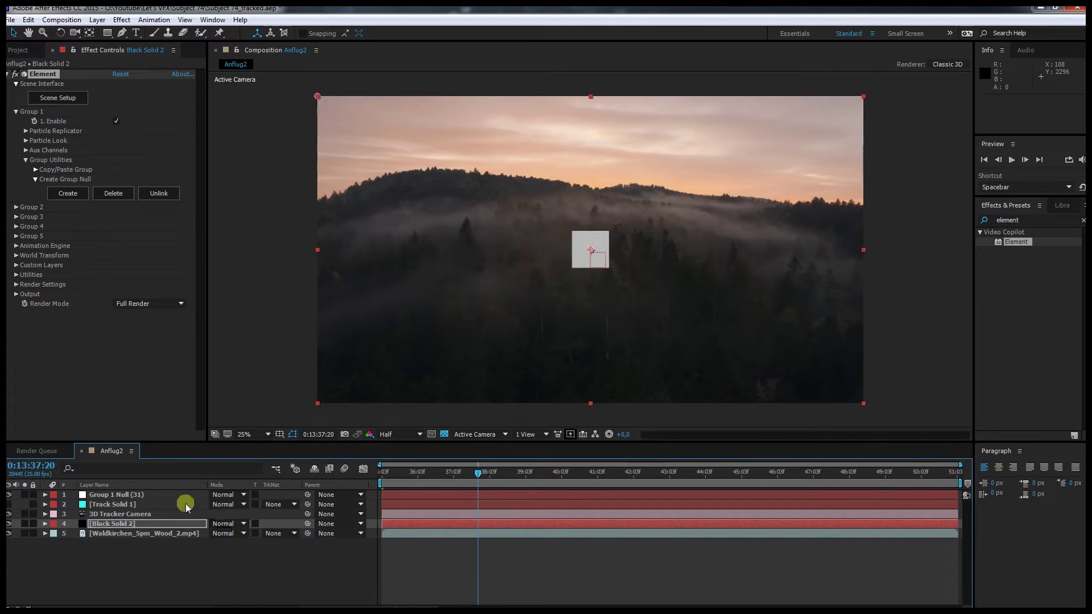
- Show the Track Solid 1 layer and copy its Position value to the Group 1 null
{"action": "left_click", "coordinate": [11, 502]}
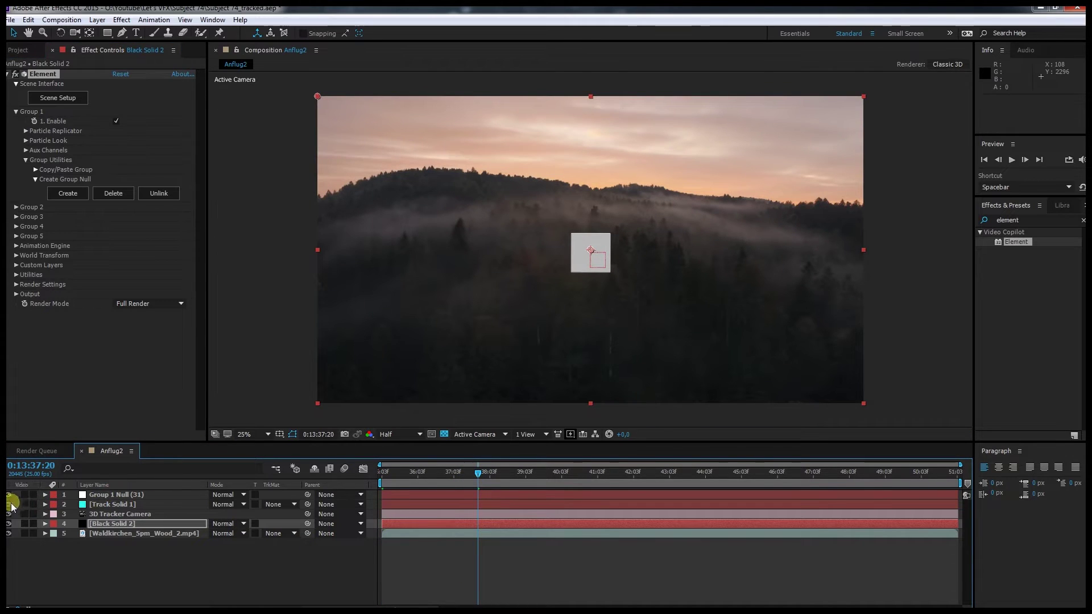
{"action": "left_click", "coordinate": [114, 505]}
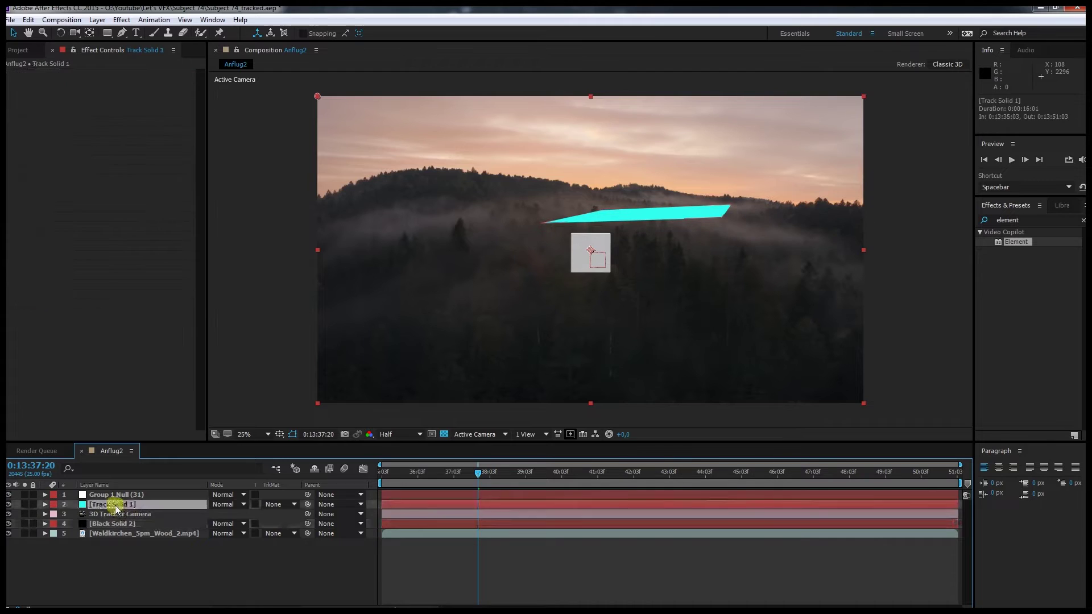
{"action": "key", "text": "p"}
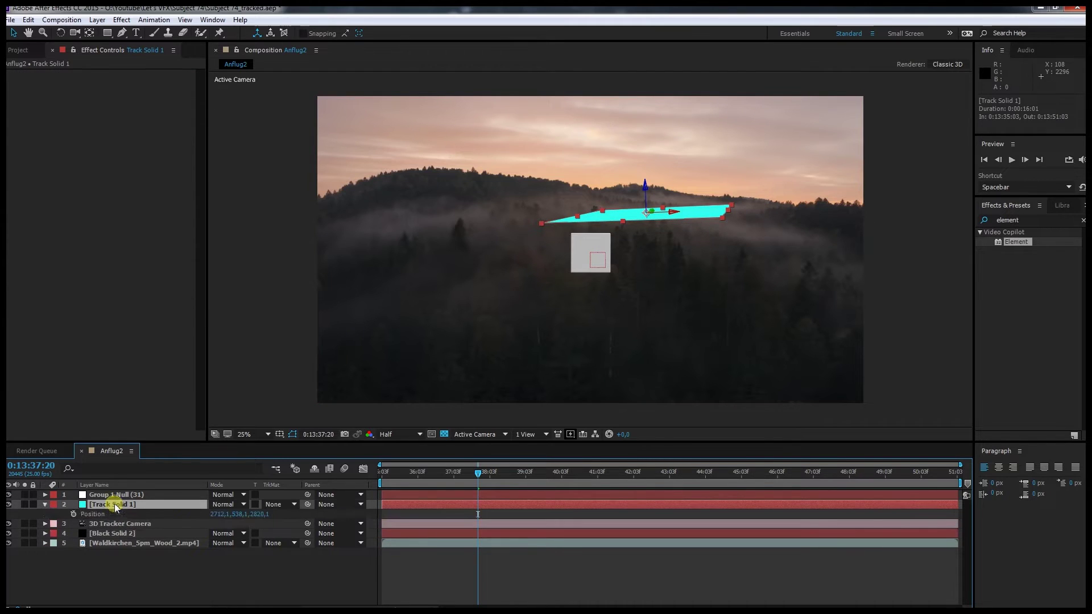
{"action": "left_click", "coordinate": [115, 495]}
{"action": "key", "text": "p"}
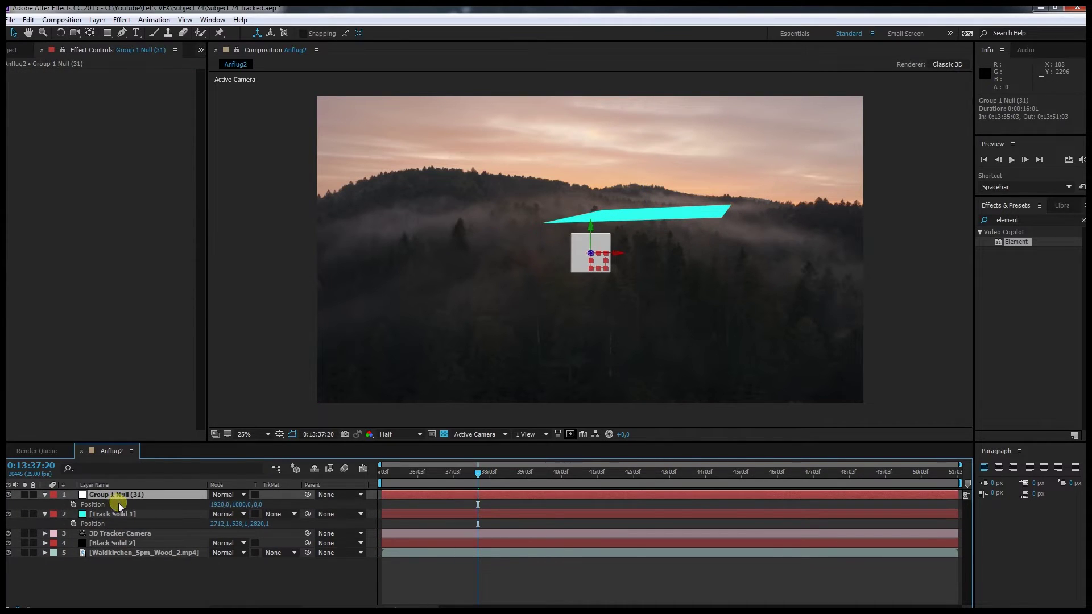
{"action": "left_click", "coordinate": [97, 524]}
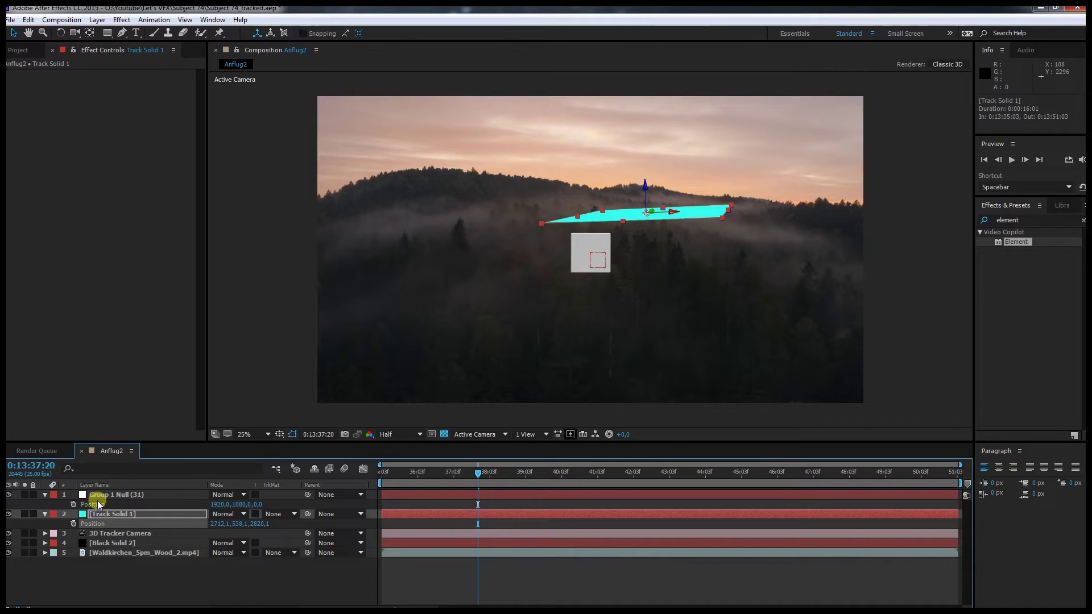
{"action": "left_click", "coordinate": [97, 504]}
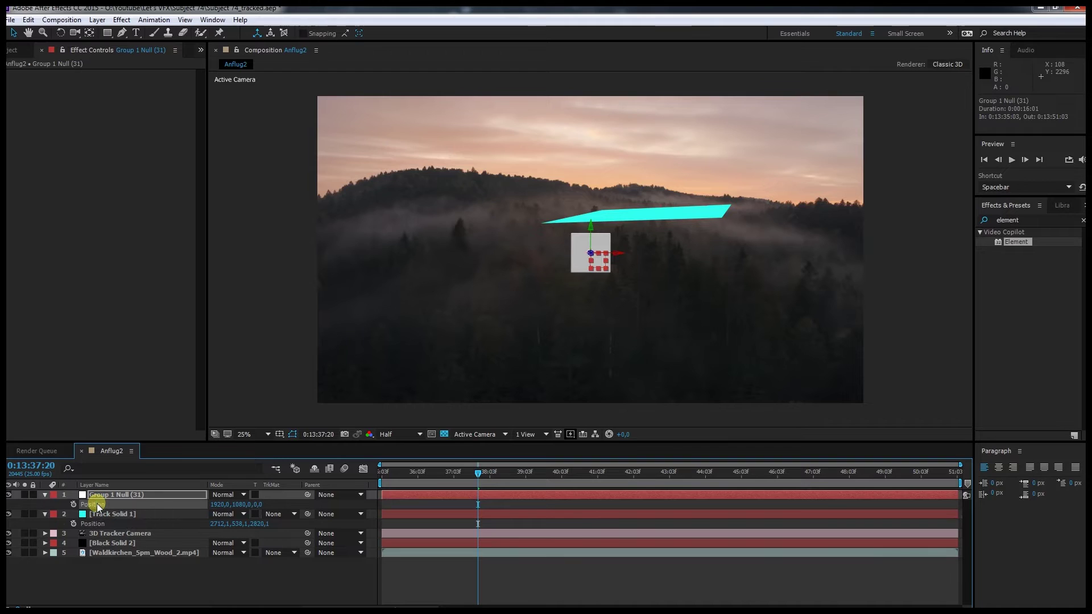
{"action": "key", "text": "ctrl+v"}
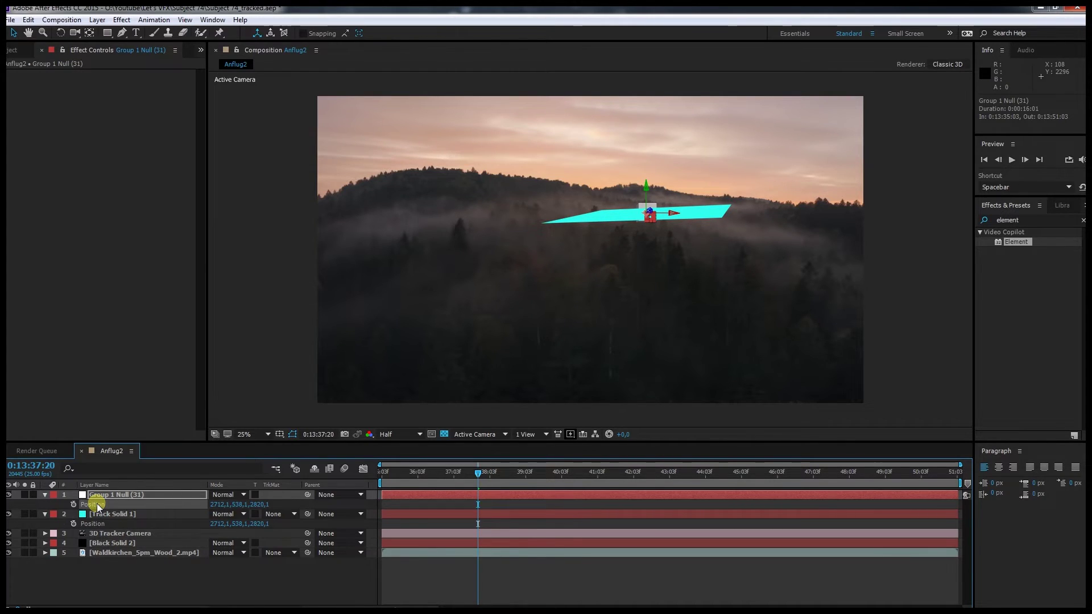
{"action": "left_click", "coordinate": [651, 275]}
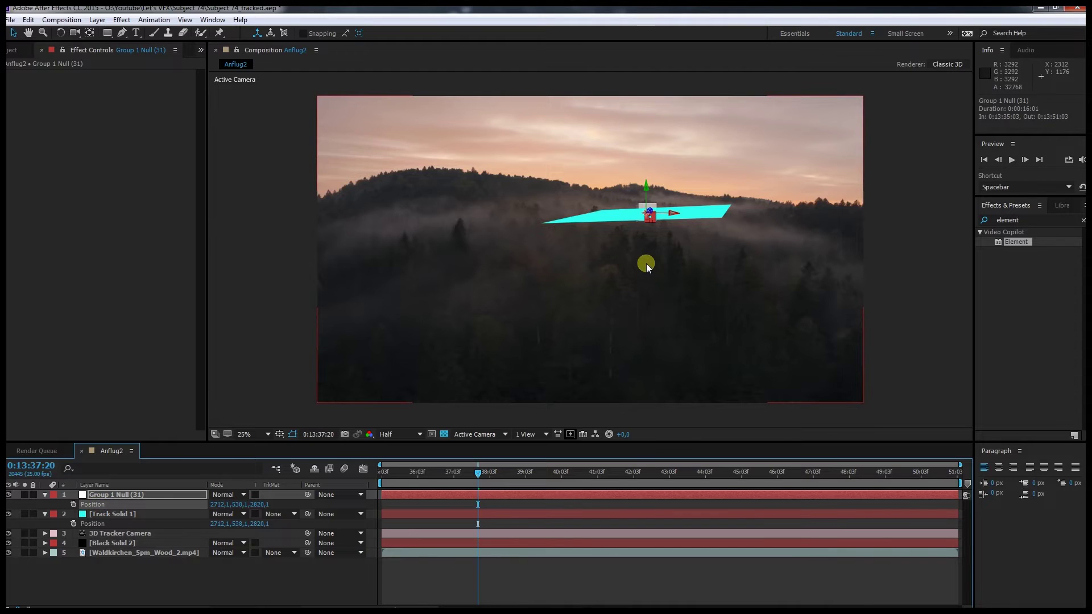
- Hide the Track Solid 1 layer, select the Black Solid 2 layer and move the current time to 0:13:41:10
{"action": "left_click", "coordinate": [653, 214]}
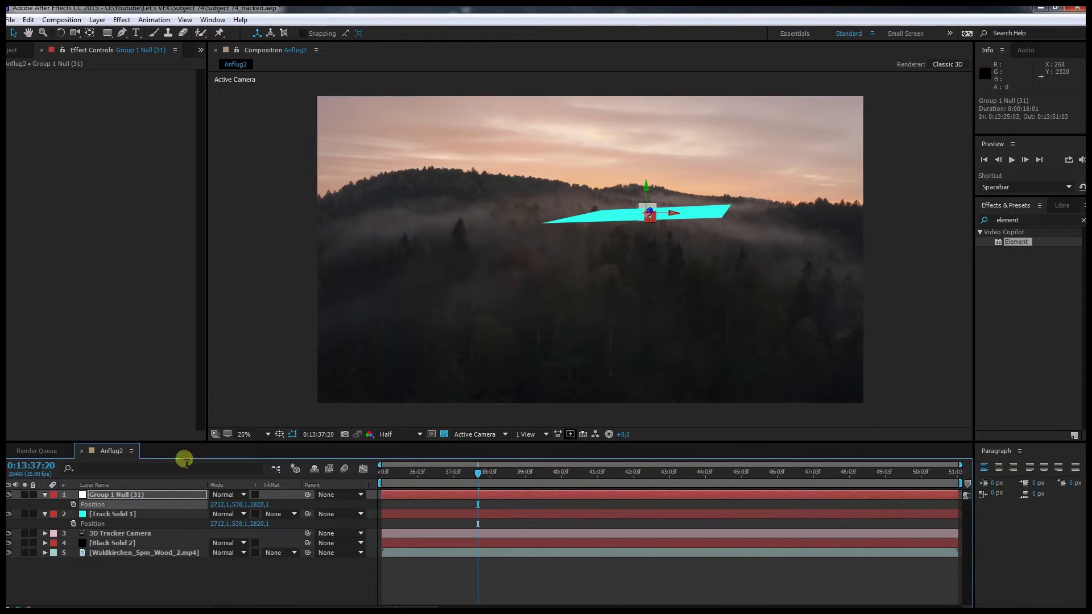
{"action": "left_click", "coordinate": [8, 514]}
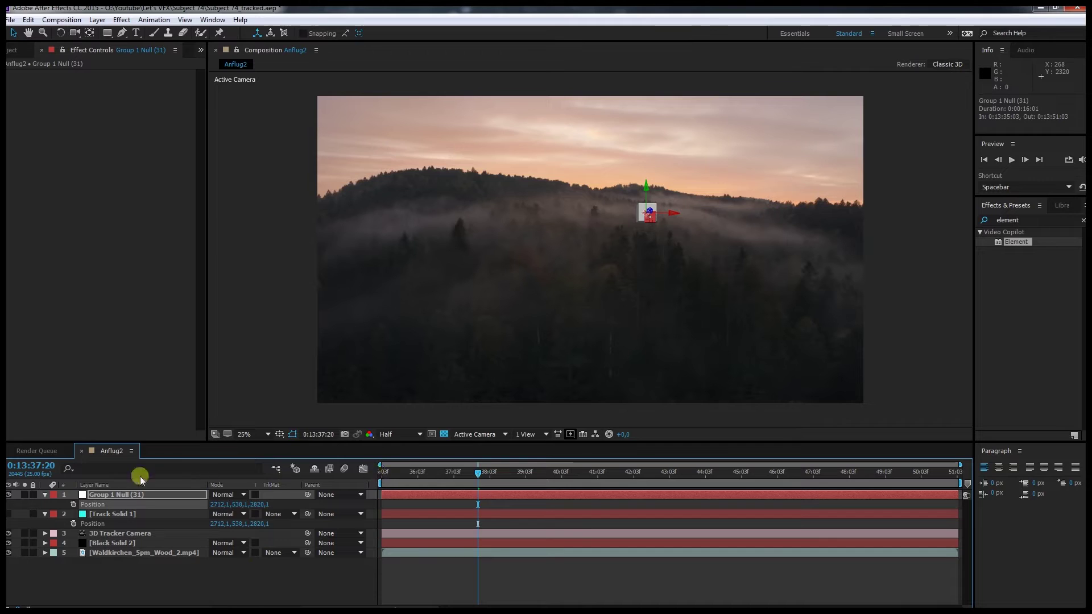
{"action": "left_click", "coordinate": [111, 542]}
{"action": "left_click_drag", "start_coordinate": [478, 472], "coordinate": [607, 473]}
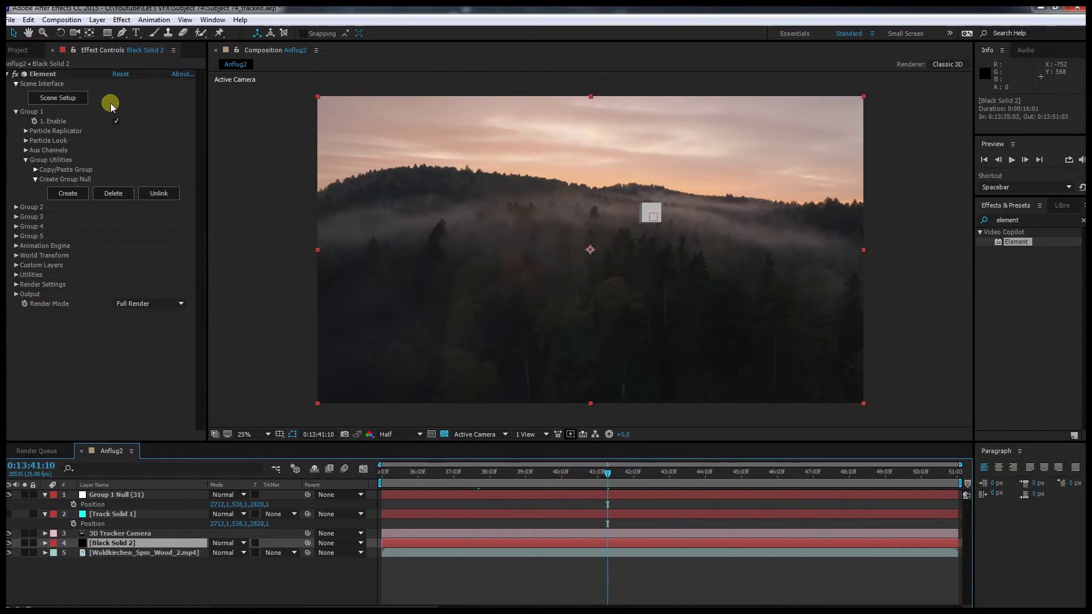
- Examine the position and rotation parameters in the Particle Replicator of Element's Group 1, and collapse the group
{"action": "left_click", "coordinate": [26, 131]}
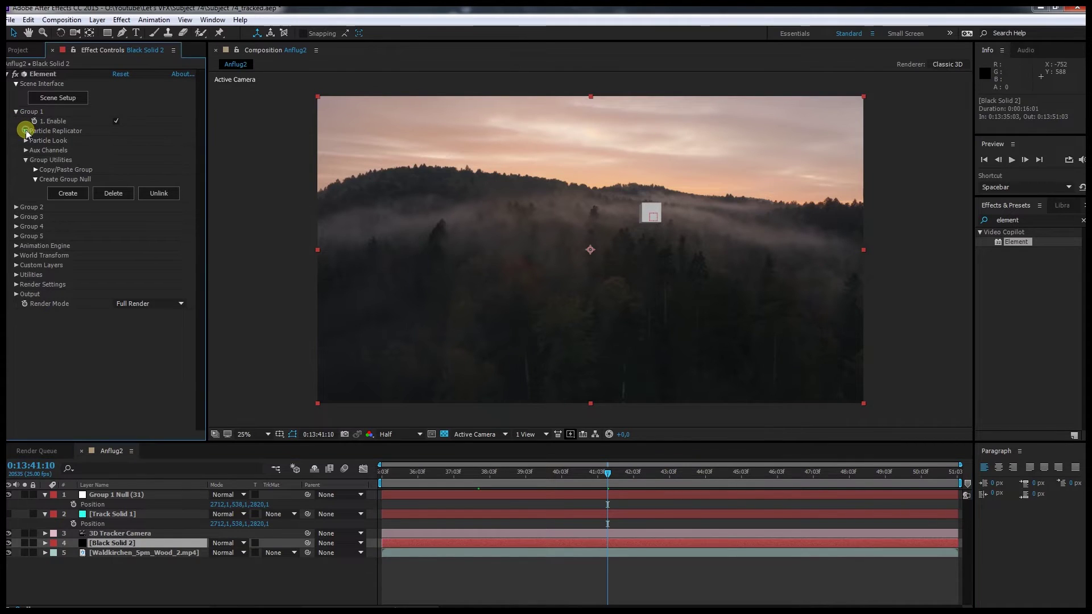
{"action": "left_click", "coordinate": [35, 179]}
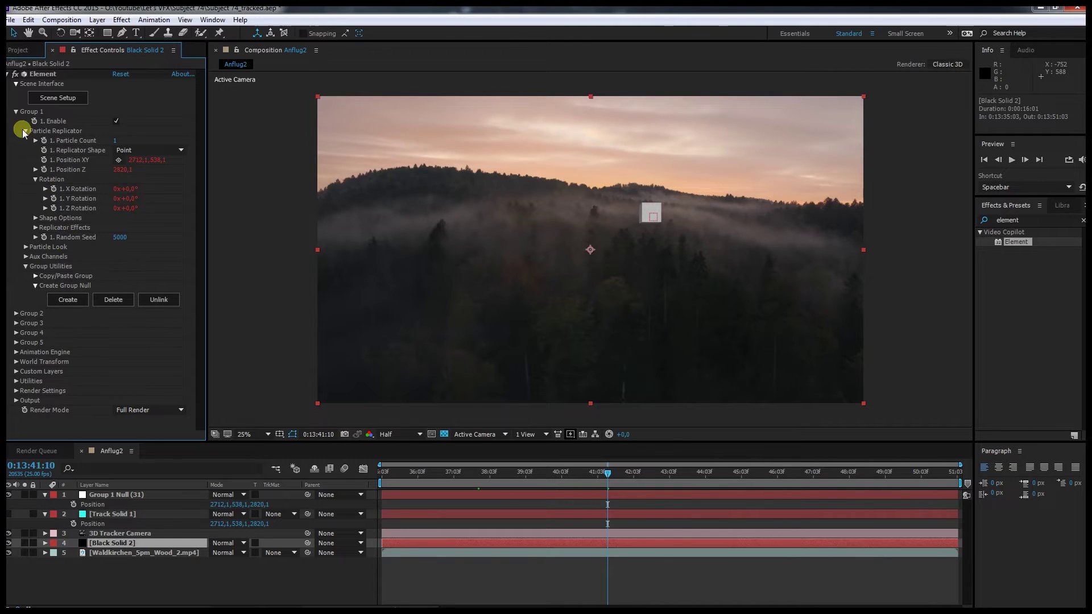
{"action": "left_click", "coordinate": [16, 112]}
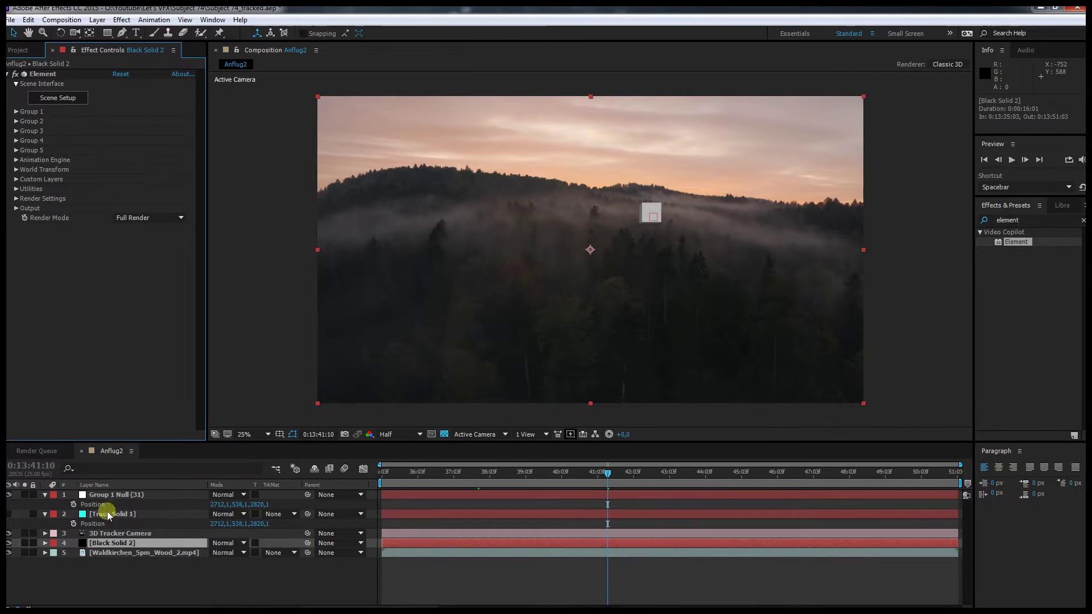
- Set the Group 1 null's X Rotation to 8° and its Y Rotation to 7°
{"action": "left_click", "coordinate": [98, 496]}
{"action": "left_click", "coordinate": [24, 487]}
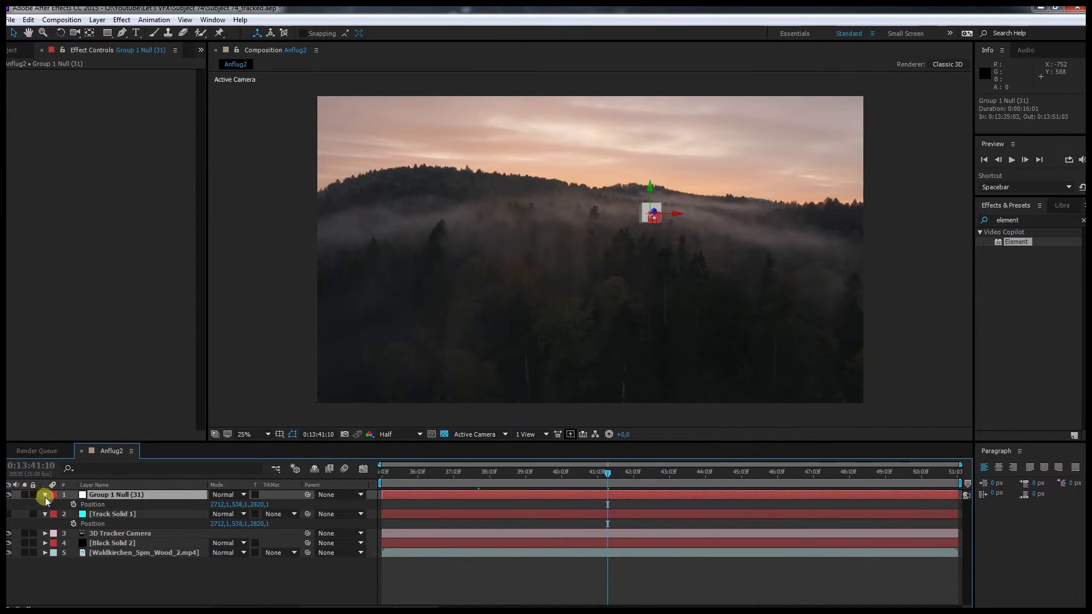
{"action": "left_click", "coordinate": [45, 495]}
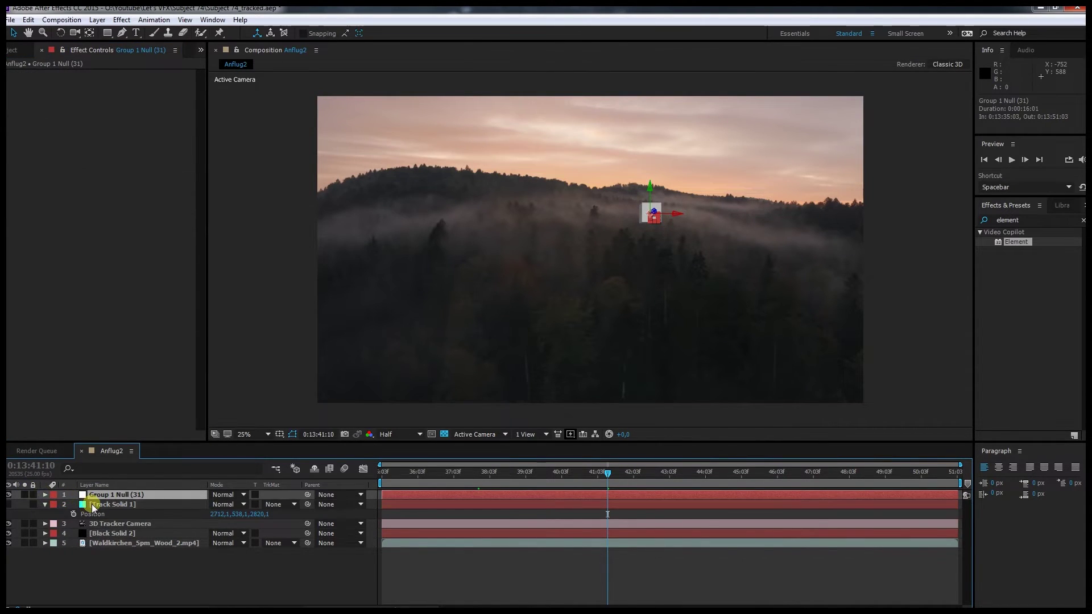
{"action": "key", "text": "r"}
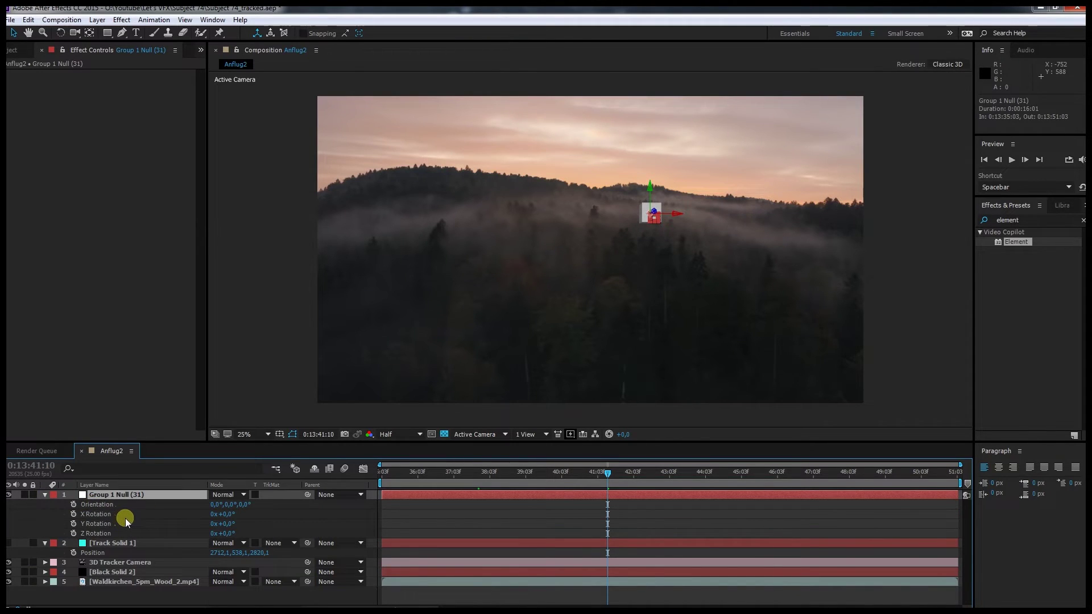
{"action": "scroll", "coordinate": [635, 247], "scroll_direction": "up", "scroll_amount": 1}
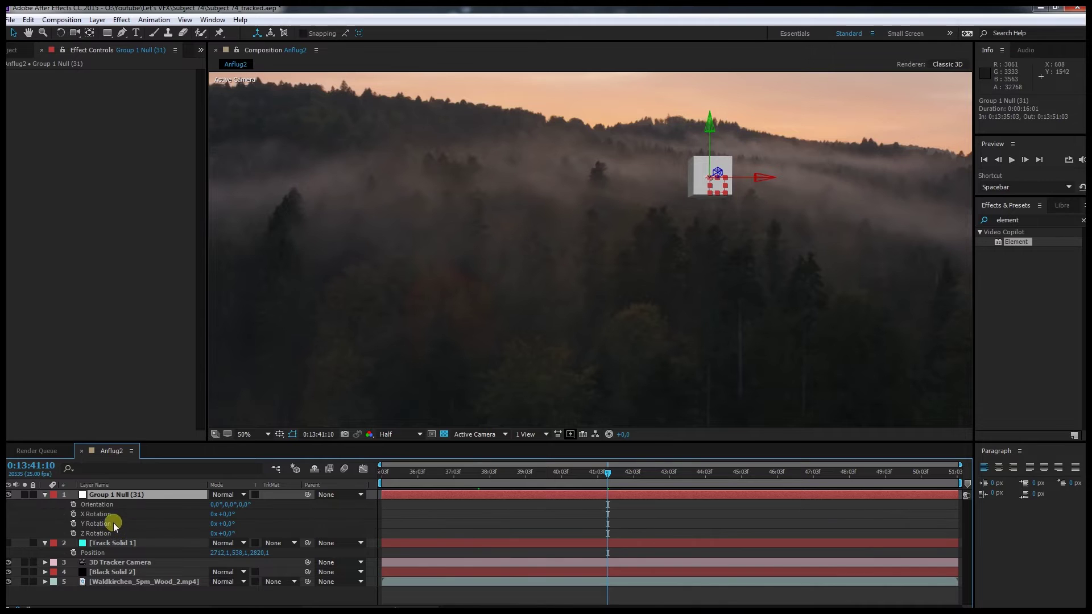
{"action": "left_click_drag", "start_coordinate": [229, 523], "coordinate": [241, 524]}
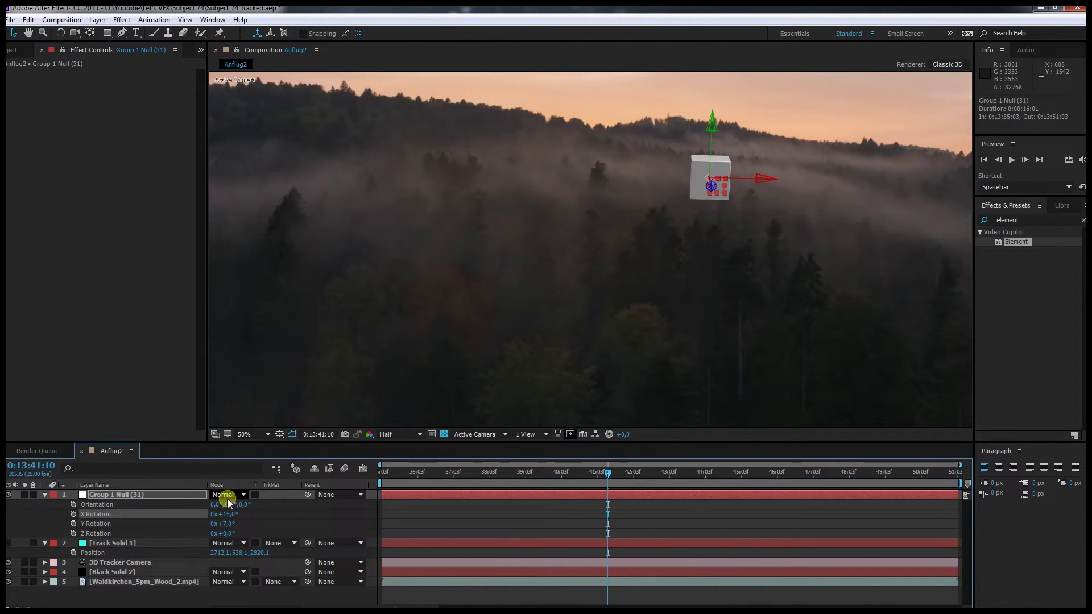
{"action": "left_click_drag", "start_coordinate": [236, 522], "coordinate": [230, 520]}
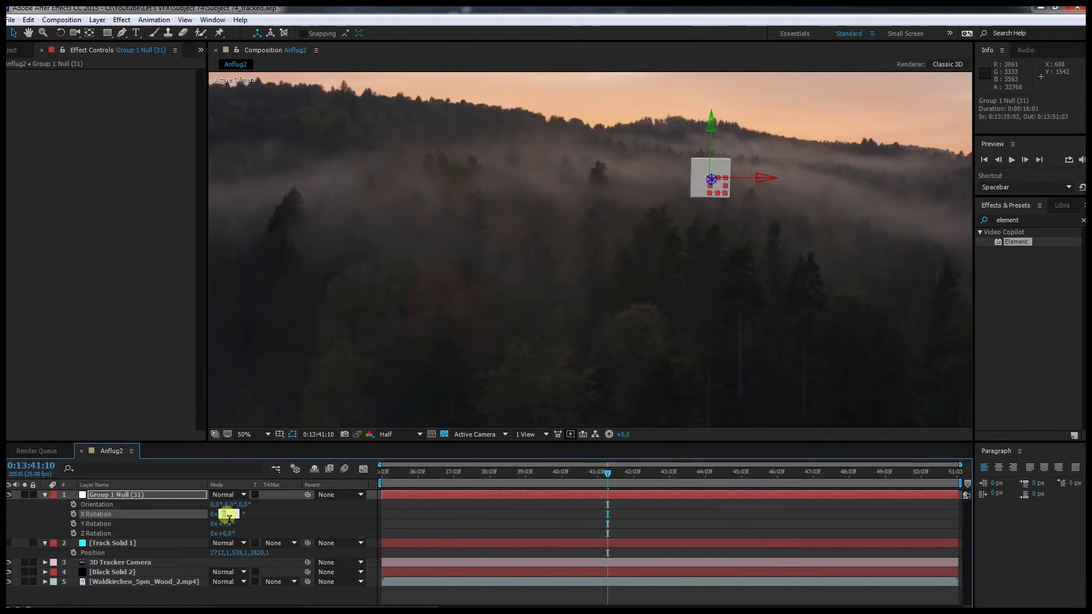
{"action": "left_click_drag", "start_coordinate": [228, 532], "coordinate": [226, 533]}
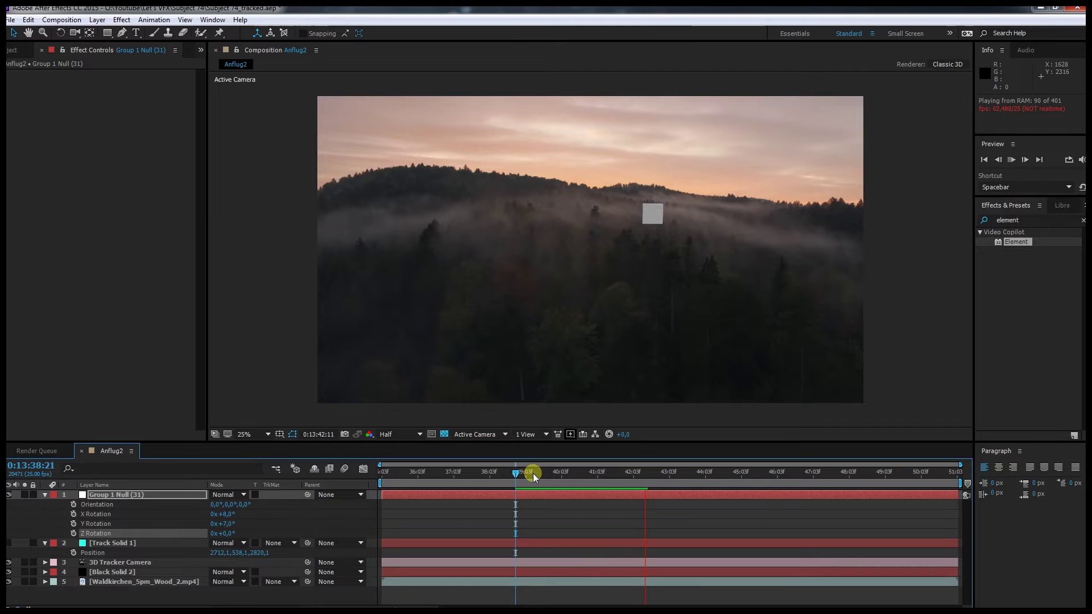
- Open the Scene Setup of Black Solid 2's Element effect and delete the box model from the group folder
{"action": "left_click", "coordinate": [138, 571]}
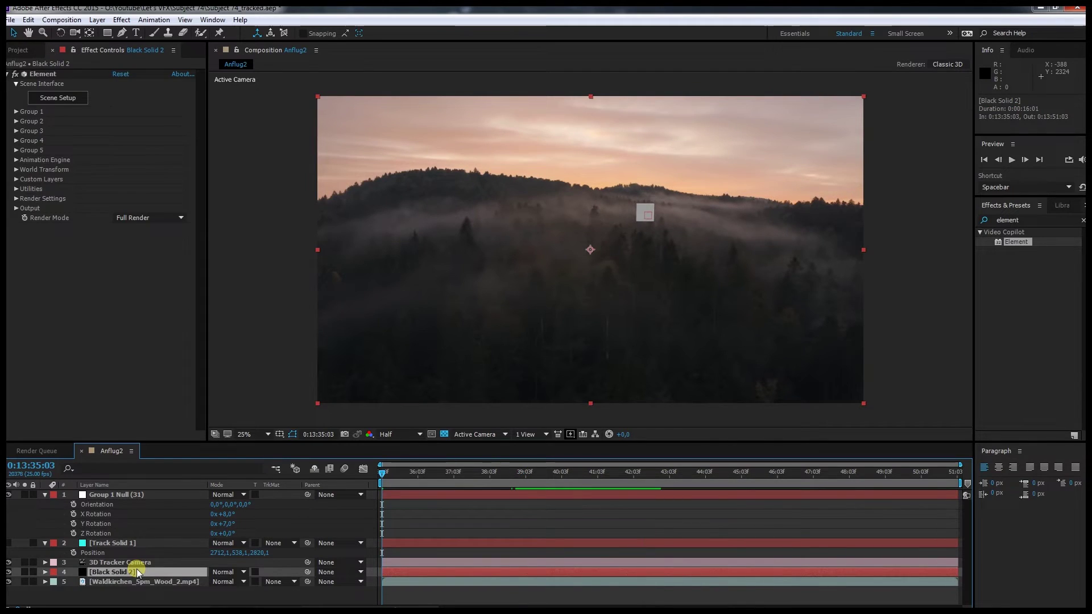
{"action": "left_click", "coordinate": [62, 100]}
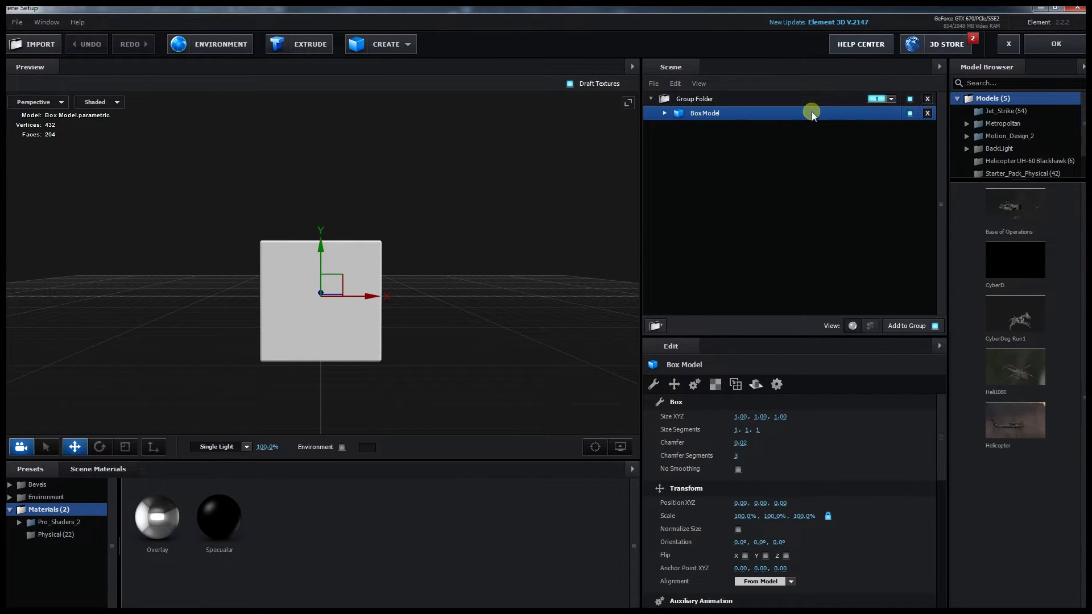
{"action": "key", "text": "Delete"}
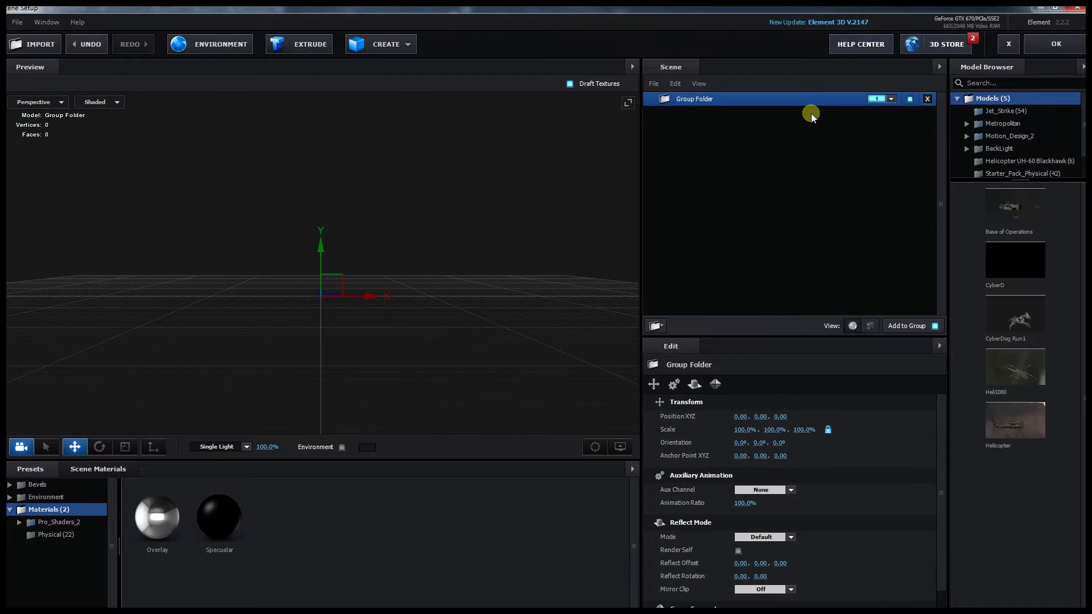
- Browse the building models in the Metropolitan folder and widen the model browser to show four columns
{"action": "left_click", "coordinate": [967, 123]}
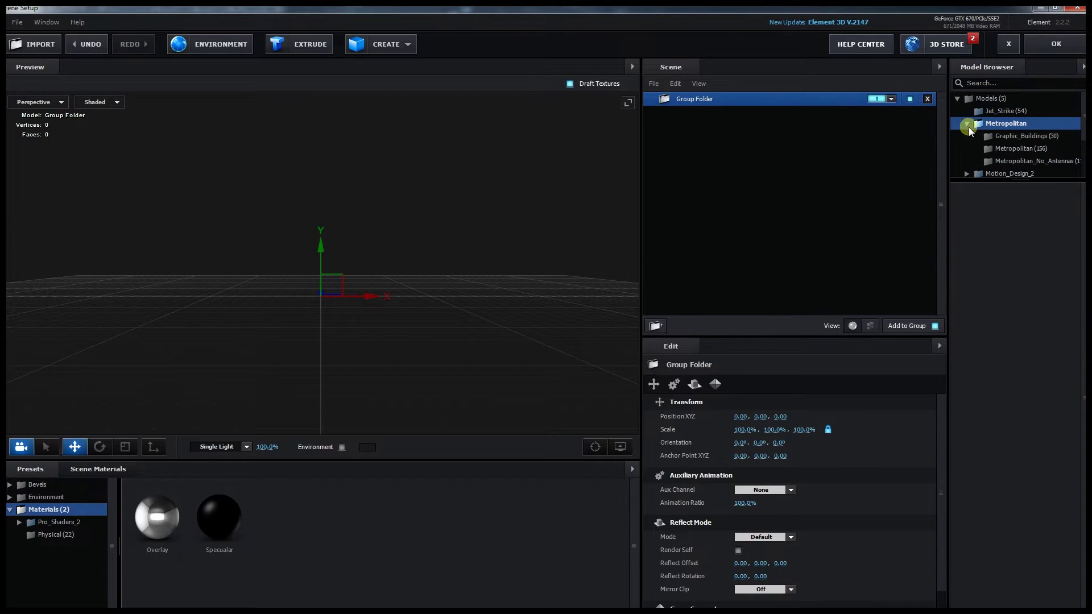
{"action": "left_click", "coordinate": [1017, 150]}
{"action": "scroll", "coordinate": [1065, 244], "scroll_direction": "down", "scroll_amount": 1}
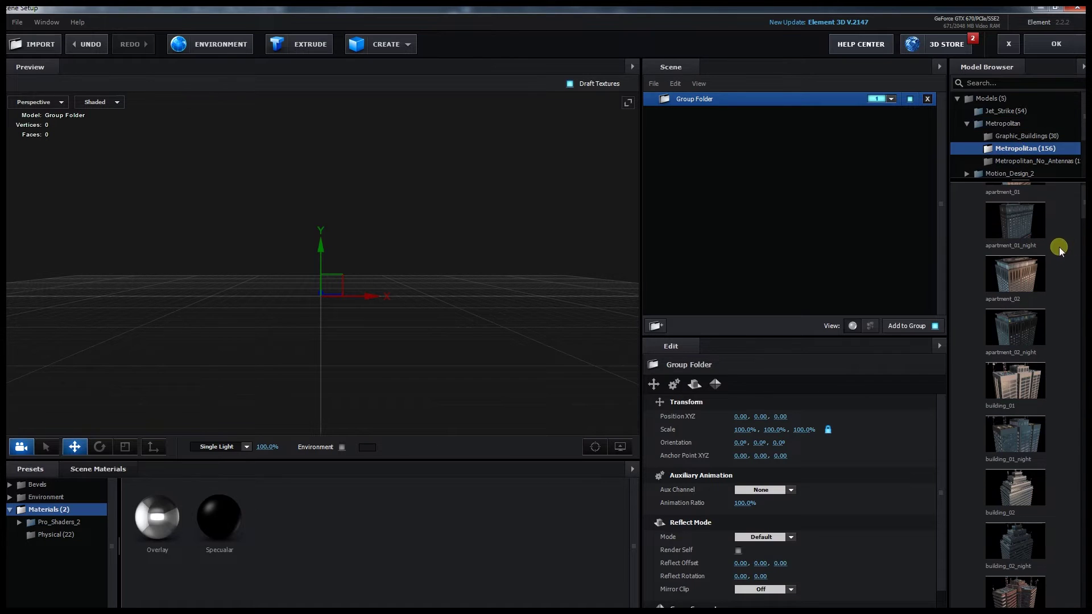
{"action": "scroll", "coordinate": [1035, 304], "scroll_direction": "down", "scroll_amount": 5}
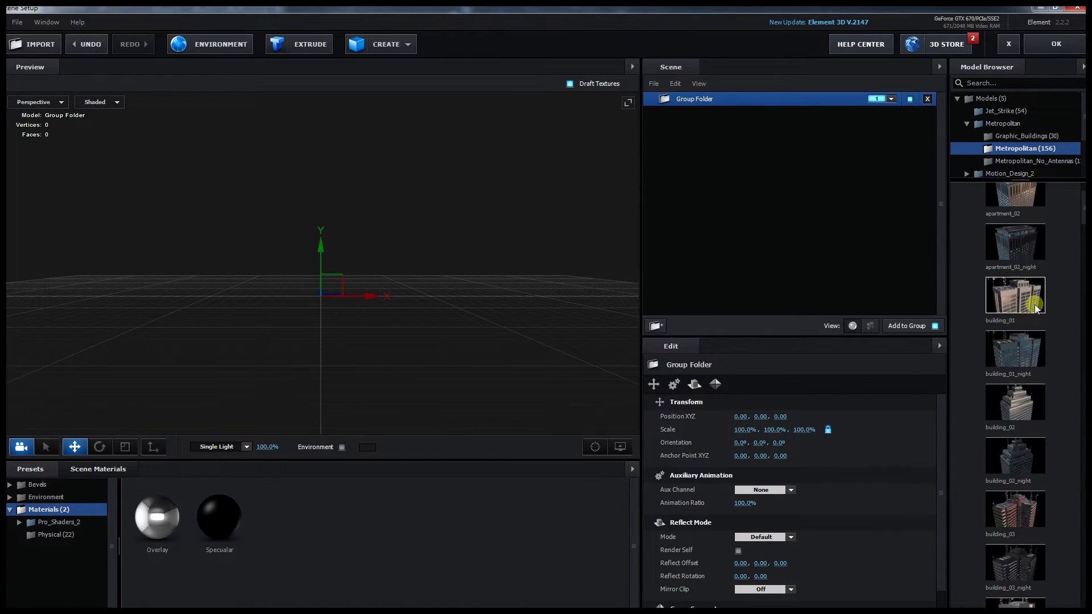
{"action": "scroll", "coordinate": [1035, 305], "scroll_direction": "down", "scroll_amount": 4}
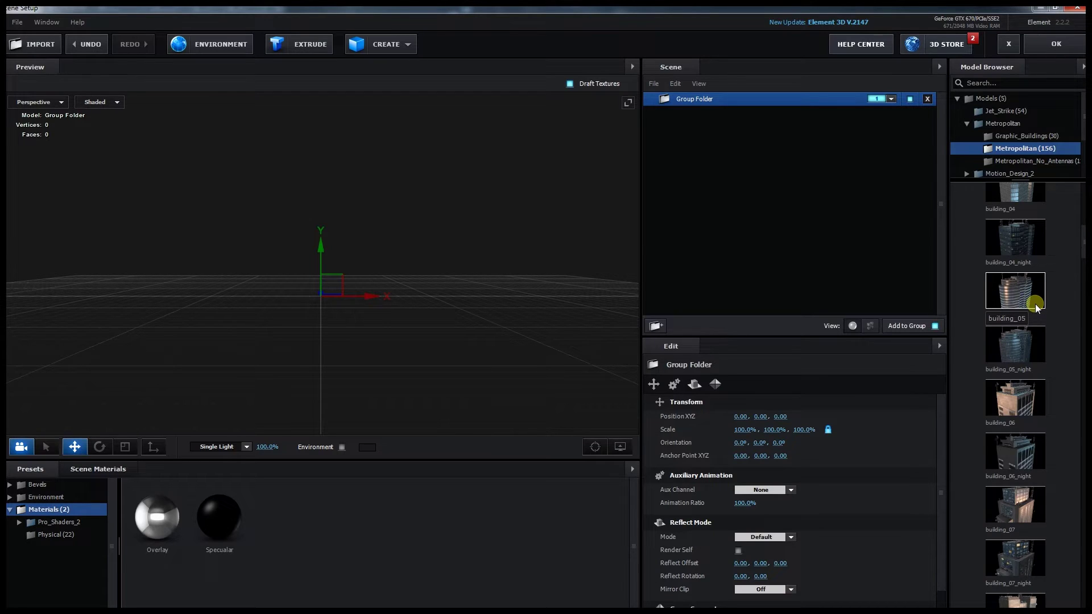
{"action": "scroll", "coordinate": [1080, 393], "scroll_direction": "down", "scroll_amount": 5}
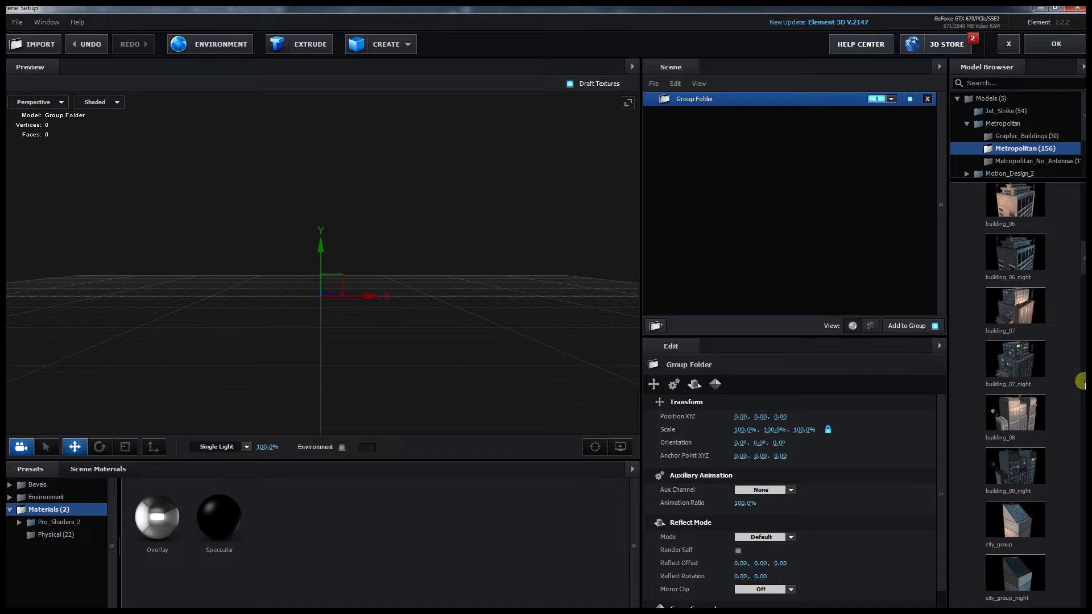
{"action": "scroll", "coordinate": [932, 353], "scroll_direction": "down", "scroll_amount": 1}
{"action": "scroll", "coordinate": [1023, 313], "scroll_direction": "down", "scroll_amount": 10}
{"action": "scroll", "coordinate": [1027, 317], "scroll_direction": "down", "scroll_amount": 7}
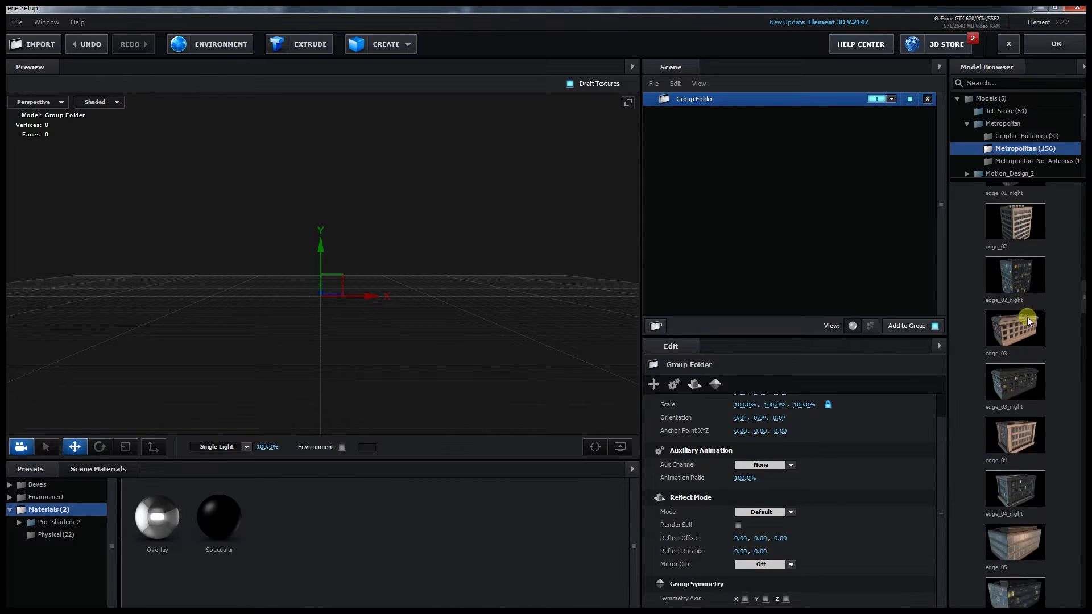
{"action": "left_click_drag", "start_coordinate": [947, 240], "coordinate": [753, 227]}
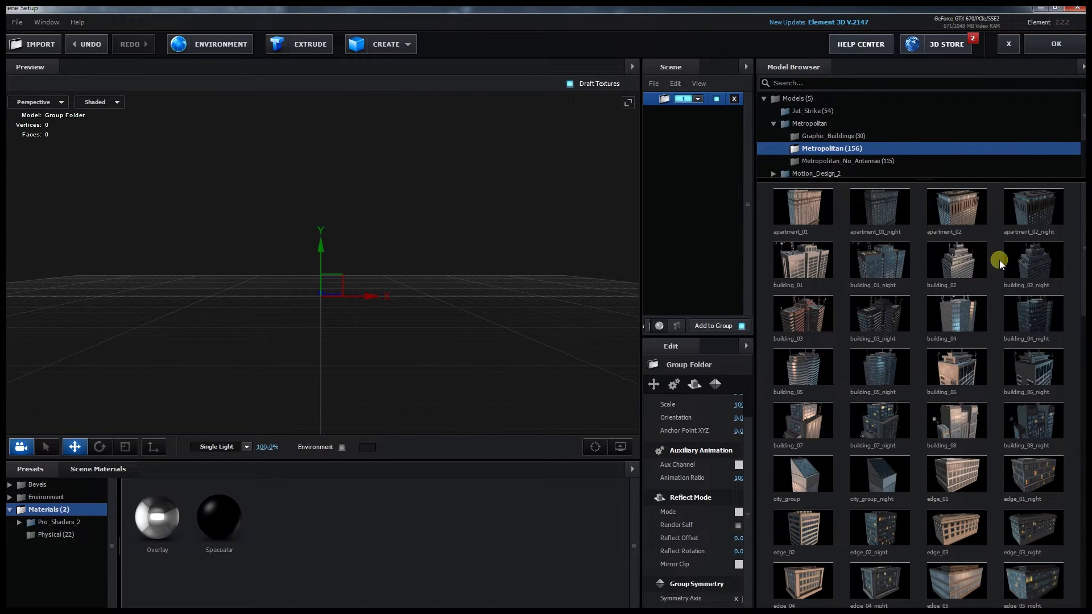
- Add the edge_07 building from the Metropolitan models to the scene
{"action": "scroll", "coordinate": [1001, 328], "scroll_direction": "down", "scroll_amount": 10}
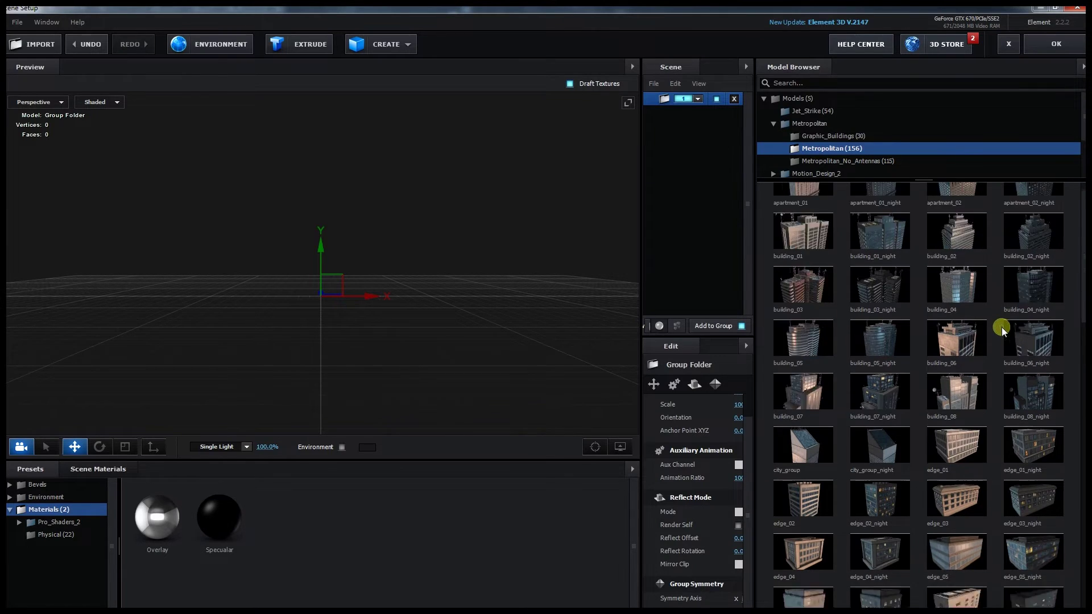
{"action": "scroll", "coordinate": [1001, 330], "scroll_direction": "up", "scroll_amount": 1}
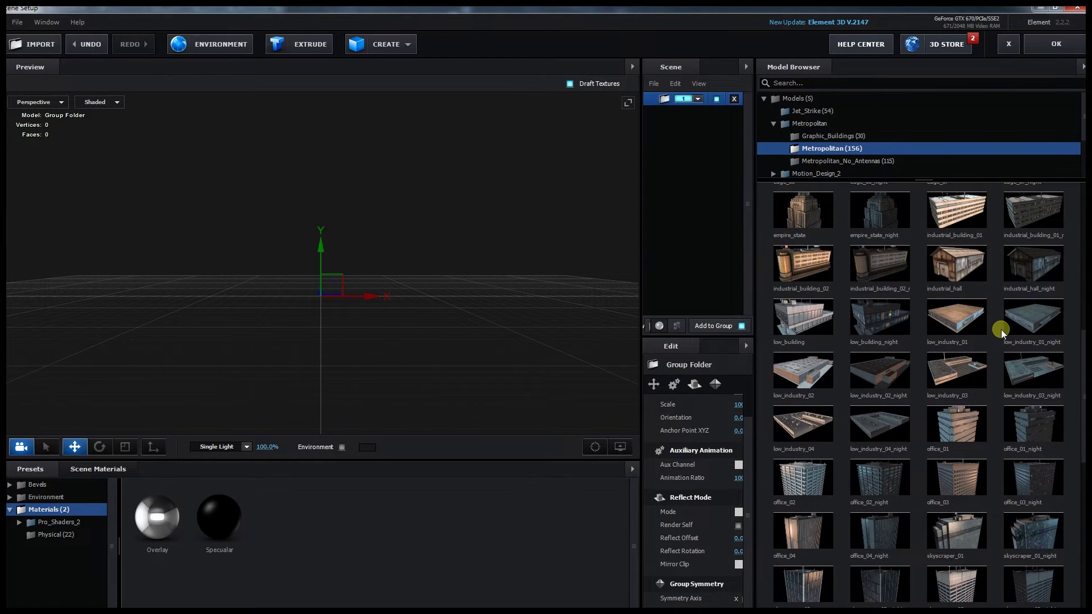
{"action": "scroll", "coordinate": [1001, 331], "scroll_direction": "up", "scroll_amount": 3}
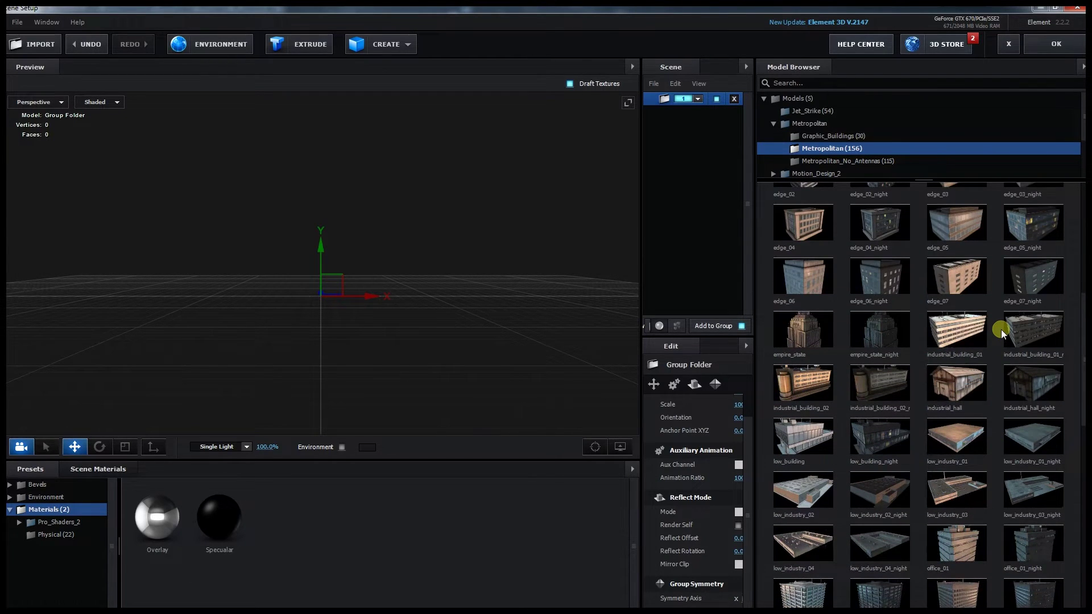
{"action": "left_click", "coordinate": [950, 284]}
{"action": "left_click_drag", "start_coordinate": [503, 223], "coordinate": [575, 245]}
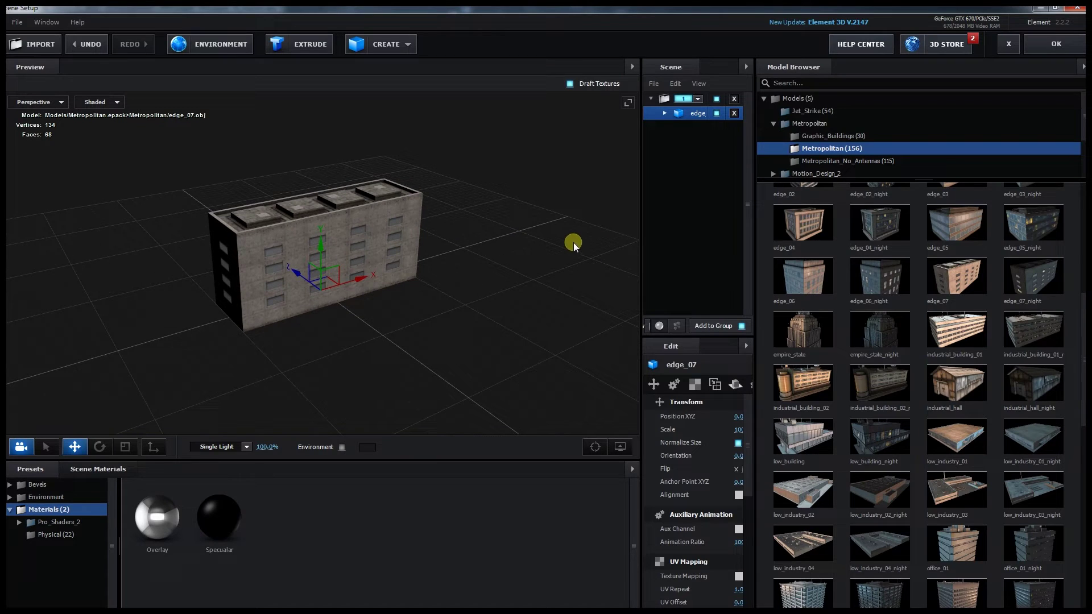
- Add the industrial_building_01 model to the scene and hide the edge_07 model
{"action": "left_click", "coordinate": [966, 331]}
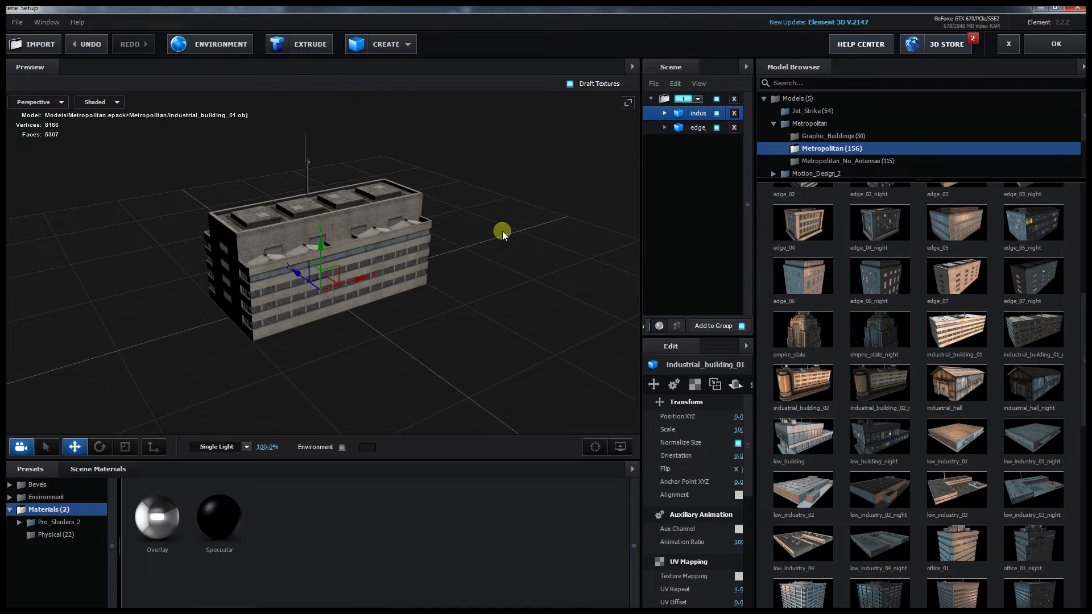
{"action": "left_click", "coordinate": [716, 113]}
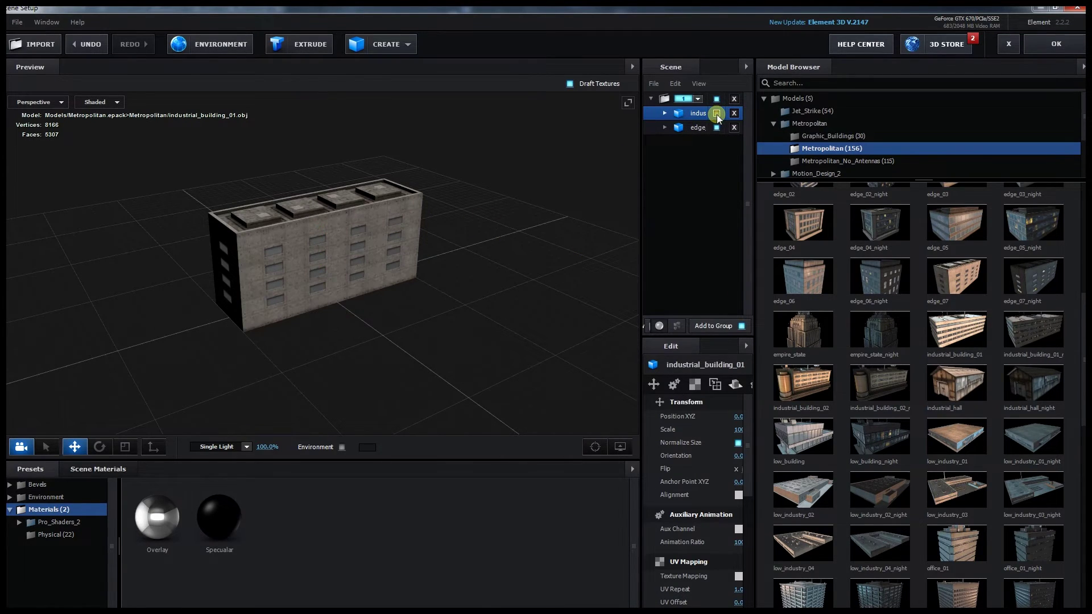
{"action": "left_click", "coordinate": [717, 127]}
{"action": "left_click", "coordinate": [715, 114]}
{"action": "left_click_drag", "start_coordinate": [403, 273], "coordinate": [279, 257]}
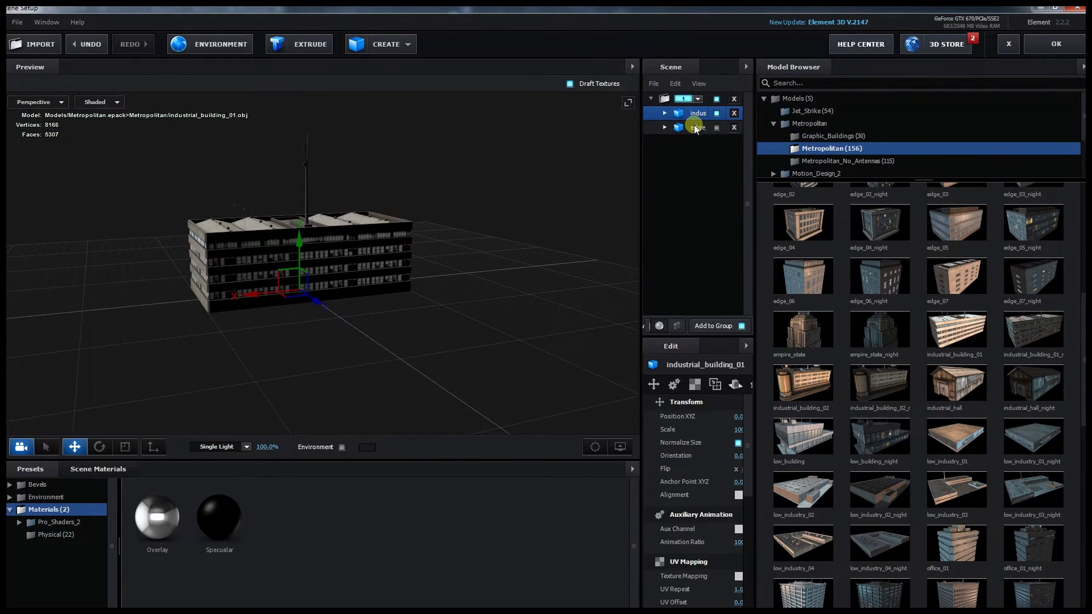
- Hide the industrial_building_01 model and add the edge_05 building to the scene
{"action": "left_click", "coordinate": [716, 113]}
{"action": "left_click", "coordinate": [953, 212]}
{"action": "left_click_drag", "start_coordinate": [540, 208], "coordinate": [458, 225]}
- Look through the Metropolitan models for further buildings, from the edge buildings to the skyscrapers and street layouts
{"action": "scroll", "coordinate": [926, 274], "scroll_direction": "up", "scroll_amount": 2}
{"action": "scroll", "coordinate": [925, 274], "scroll_direction": "up", "scroll_amount": 6}
{"action": "scroll", "coordinate": [545, 225], "scroll_direction": "down", "scroll_amount": 1}
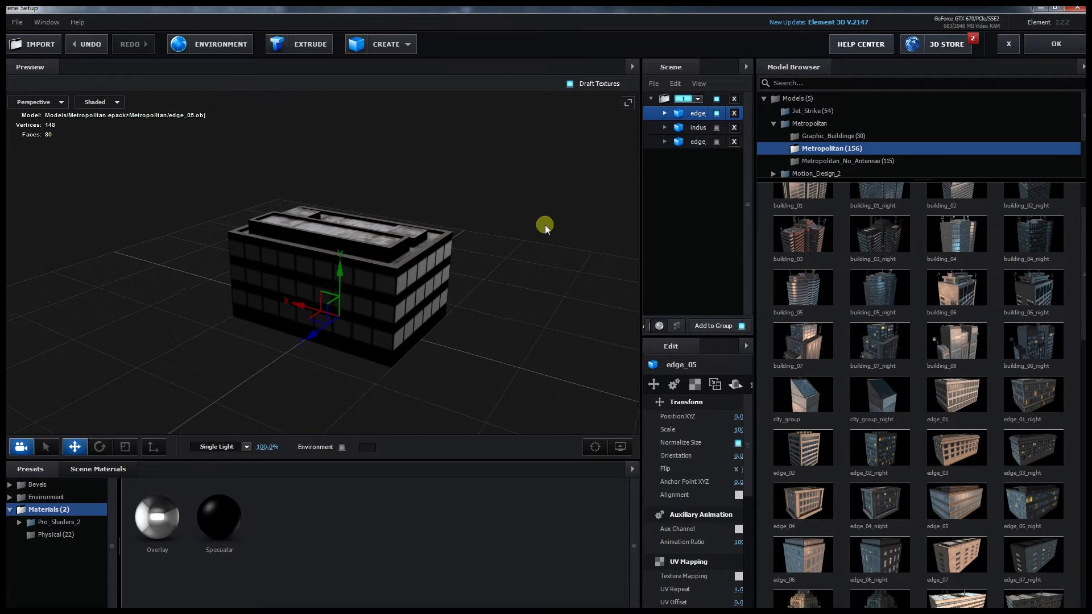
{"action": "scroll", "coordinate": [807, 278], "scroll_direction": "down", "scroll_amount": 4}
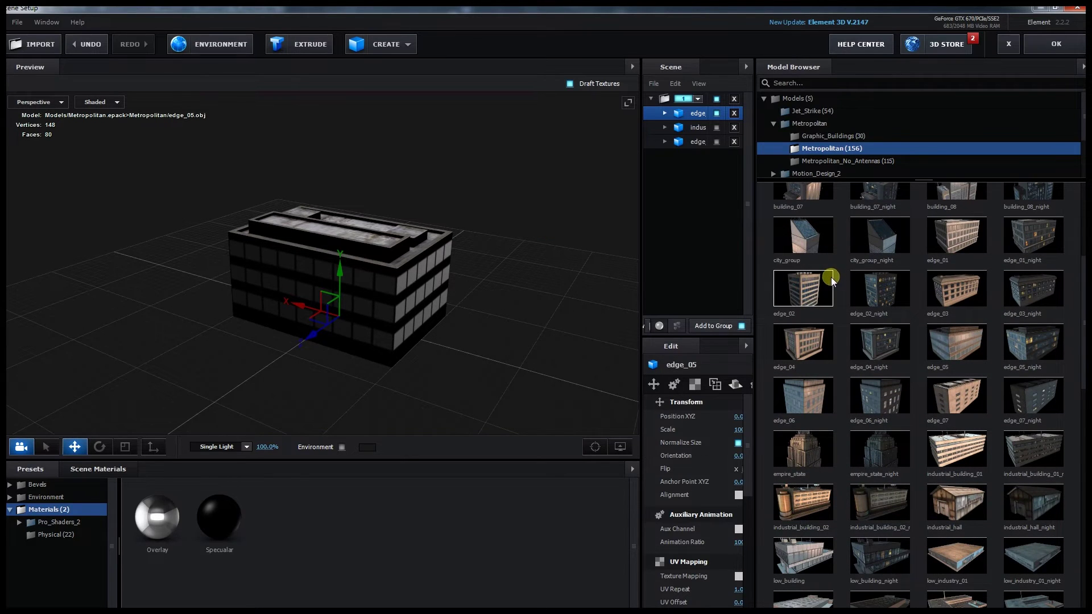
{"action": "scroll", "coordinate": [847, 299], "scroll_direction": "up", "scroll_amount": 4}
{"action": "scroll", "coordinate": [847, 299], "scroll_direction": "down", "scroll_amount": 5}
{"action": "scroll", "coordinate": [847, 299], "scroll_direction": "up", "scroll_amount": 2}
{"action": "scroll", "coordinate": [994, 298], "scroll_direction": "down", "scroll_amount": 10}
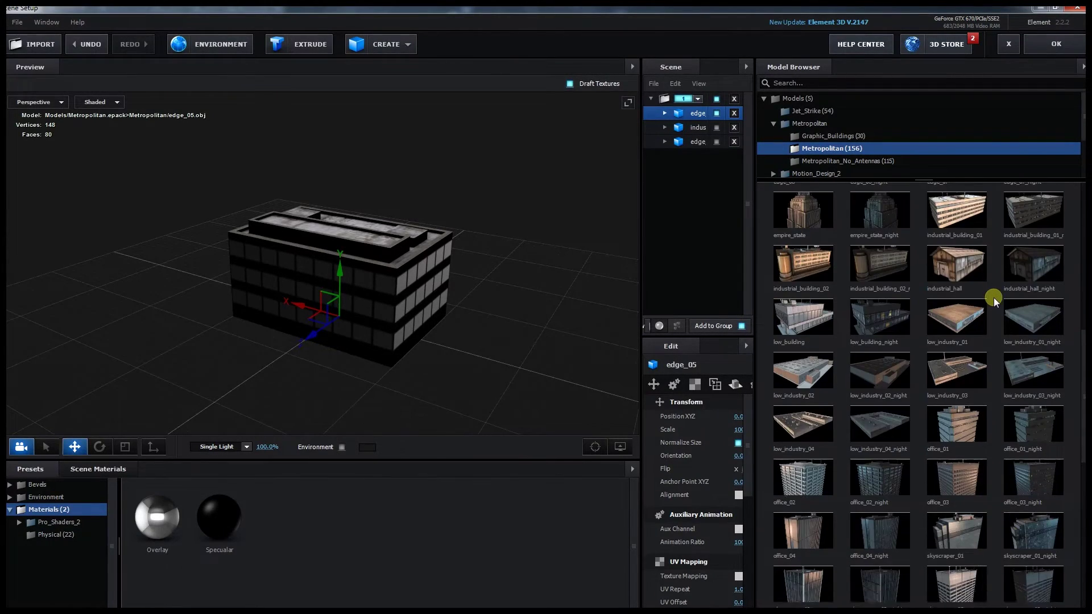
{"action": "scroll", "coordinate": [993, 298], "scroll_direction": "down", "scroll_amount": 5}
{"action": "scroll", "coordinate": [994, 298], "scroll_direction": "up", "scroll_amount": 7}
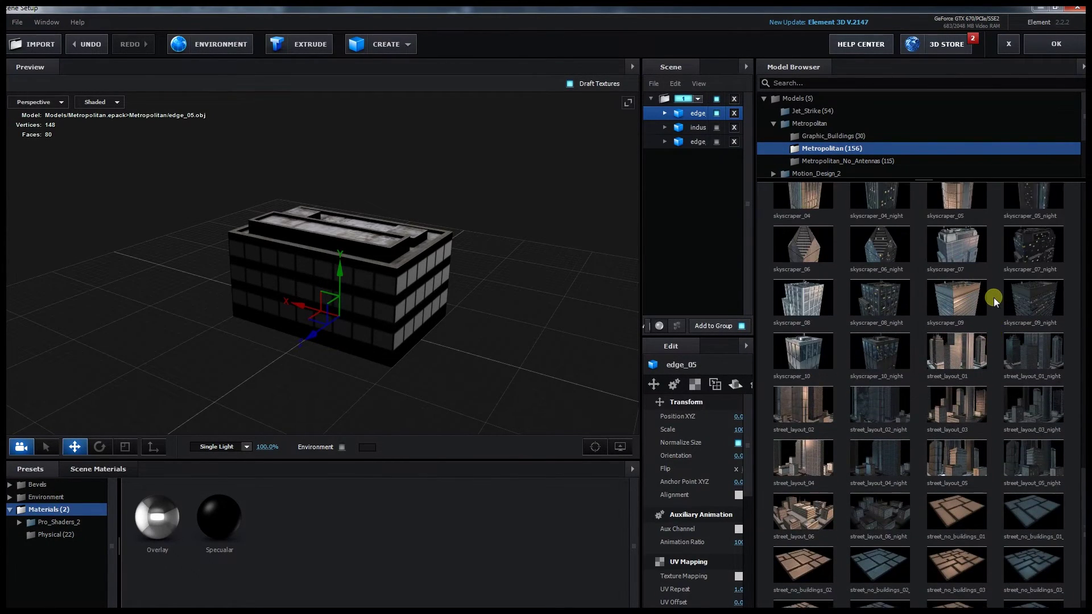
{"action": "scroll", "coordinate": [994, 298], "scroll_direction": "up", "scroll_amount": 5}
{"action": "scroll", "coordinate": [994, 298], "scroll_direction": "up", "scroll_amount": 4}
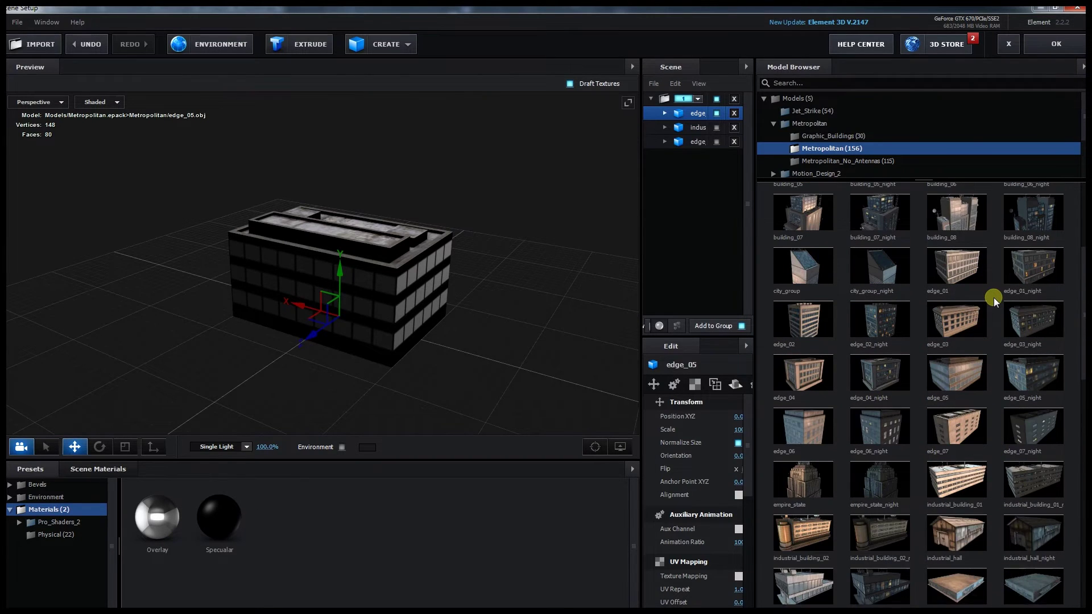
- Check the Graphic_Buildings and Metropolitan_No_Antennas model folders and return to the Metropolitan folder
{"action": "scroll", "coordinate": [962, 360], "scroll_direction": "up", "scroll_amount": 2}
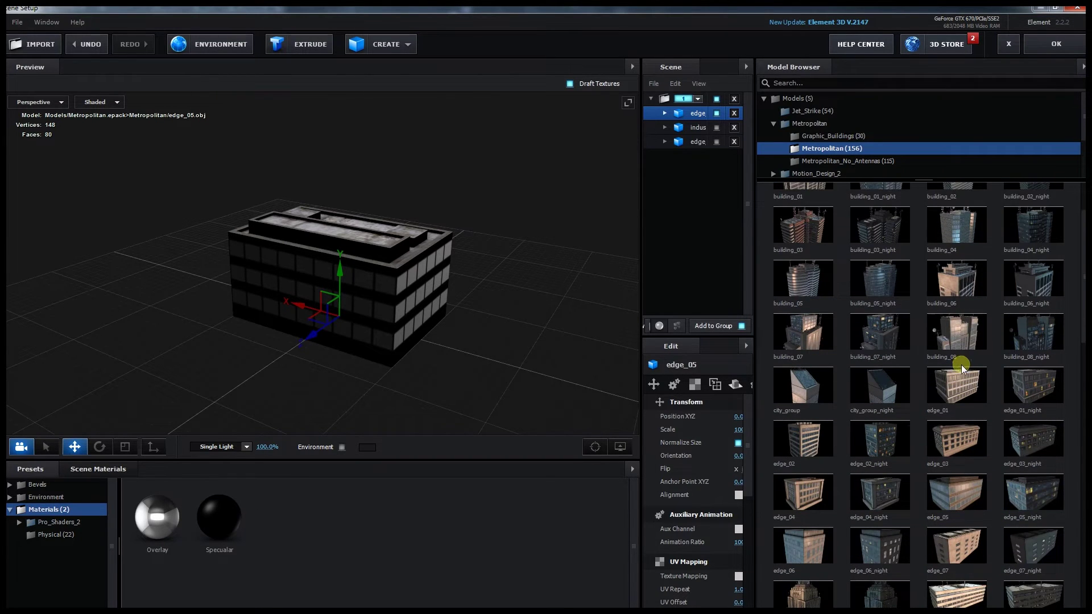
{"action": "scroll", "coordinate": [961, 367], "scroll_direction": "up", "scroll_amount": 1}
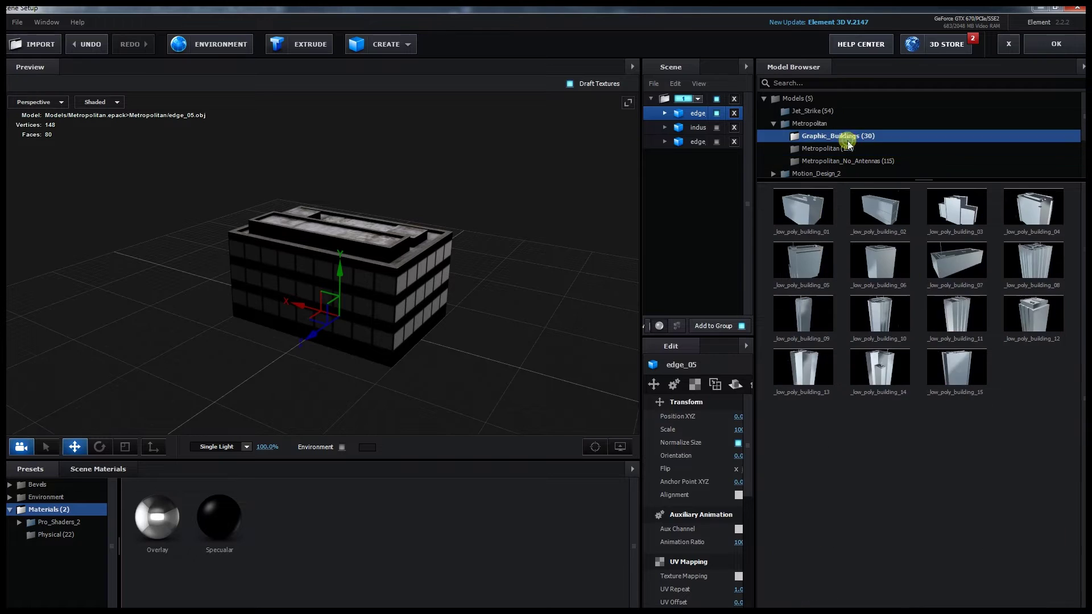
{"action": "left_click", "coordinate": [843, 160]}
{"action": "scroll", "coordinate": [912, 259], "scroll_direction": "down", "scroll_amount": 1}
{"action": "key", "text": "Up"}
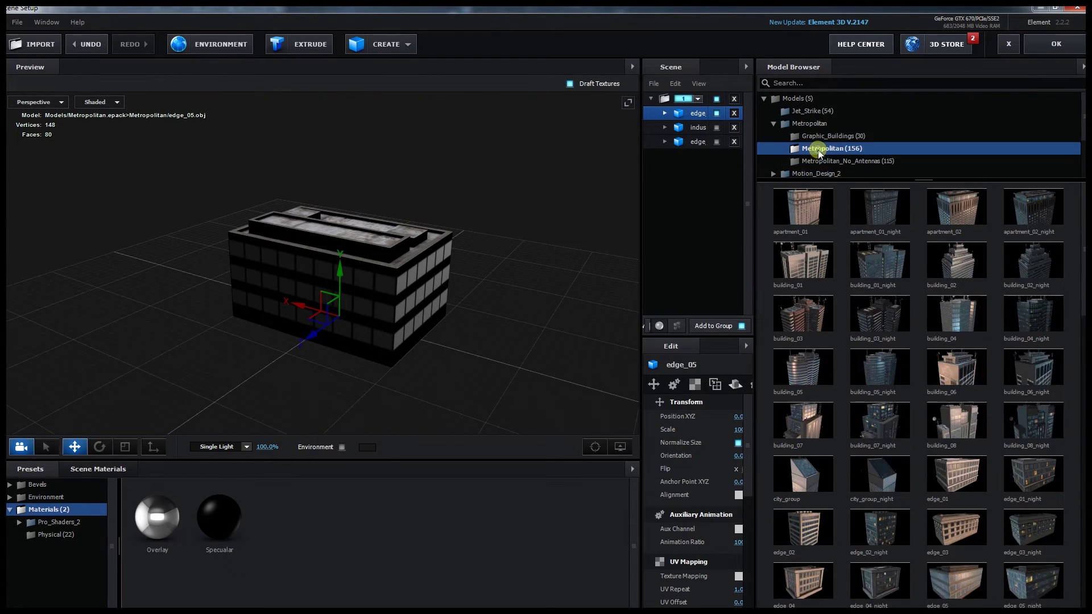
- Compare the edge_05, industrial_building_01 and edge_07 models by toggling their visibility, leaving all three hidden
{"action": "left_click_drag", "start_coordinate": [475, 254], "coordinate": [629, 186]}
{"action": "left_click", "coordinate": [716, 128]}
{"action": "left_click", "coordinate": [716, 113]}
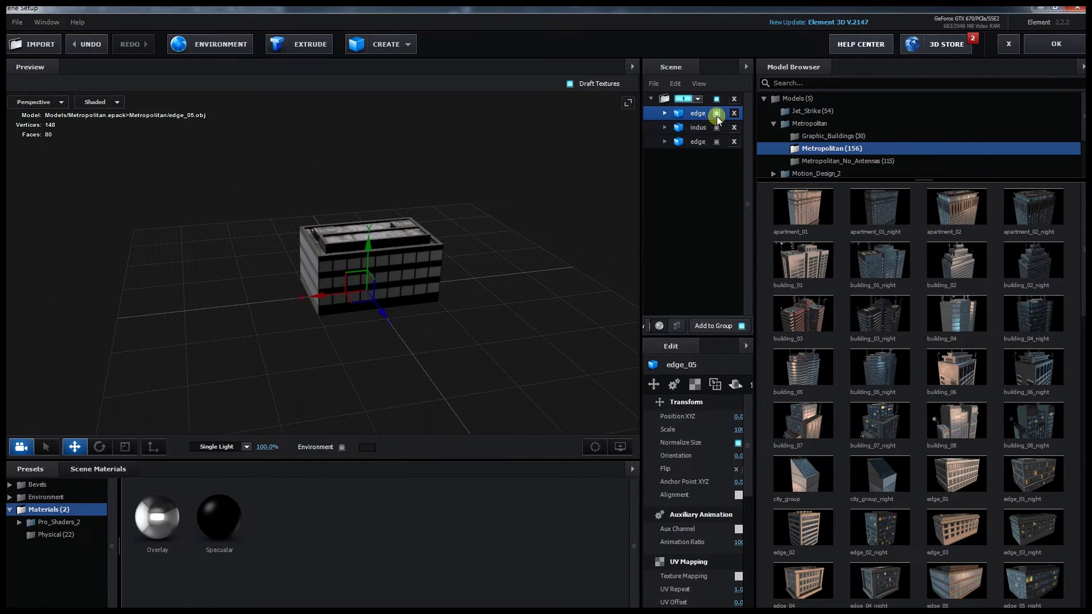
{"action": "left_click_drag", "start_coordinate": [568, 171], "coordinate": [438, 230]}
{"action": "left_click", "coordinate": [714, 142]}
{"action": "left_click", "coordinate": [717, 128]}
{"action": "left_click", "coordinate": [716, 142]}
{"action": "left_click", "coordinate": [716, 113]}
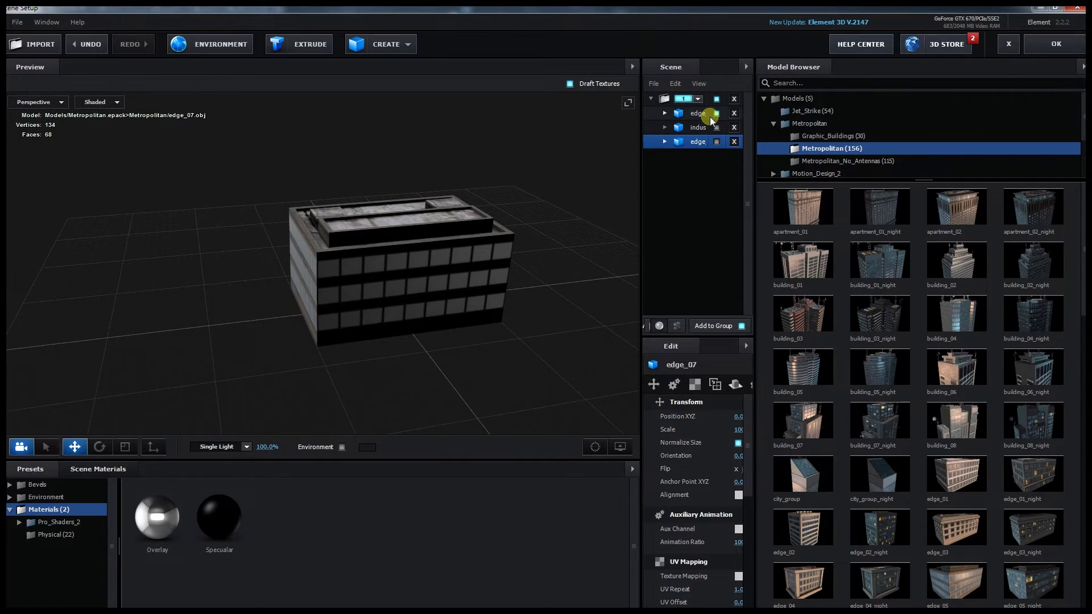
{"action": "left_click", "coordinate": [713, 114]}
- Add the industrial_building_02 model from the Metropolitan collection to the scene
{"action": "scroll", "coordinate": [954, 336], "scroll_direction": "down", "scroll_amount": 1}
{"action": "scroll", "coordinate": [932, 318], "scroll_direction": "up", "scroll_amount": 1}
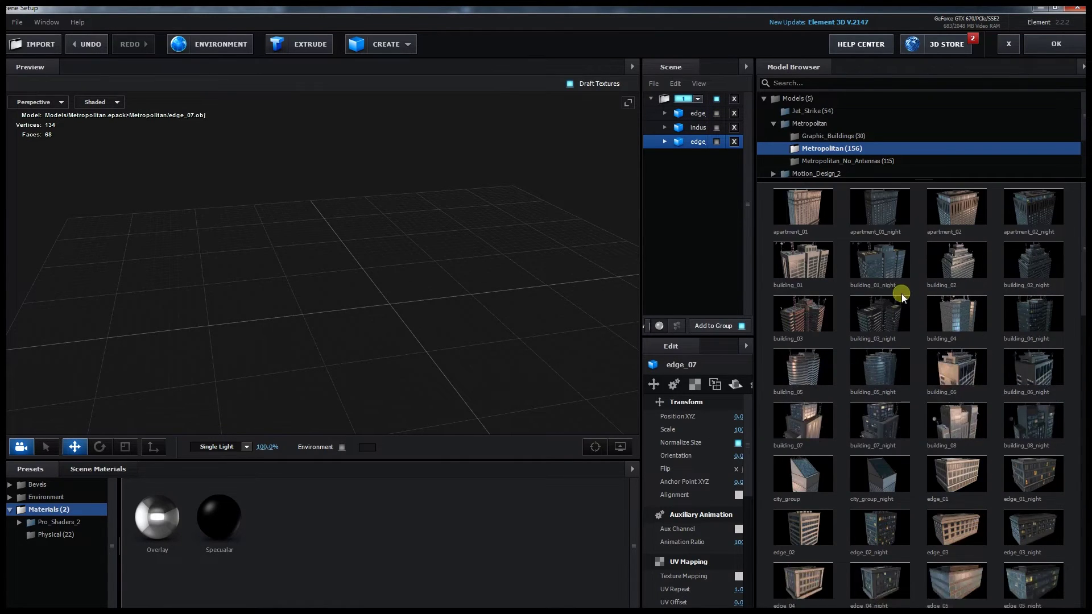
{"action": "scroll", "coordinate": [909, 348], "scroll_direction": "down", "scroll_amount": 2}
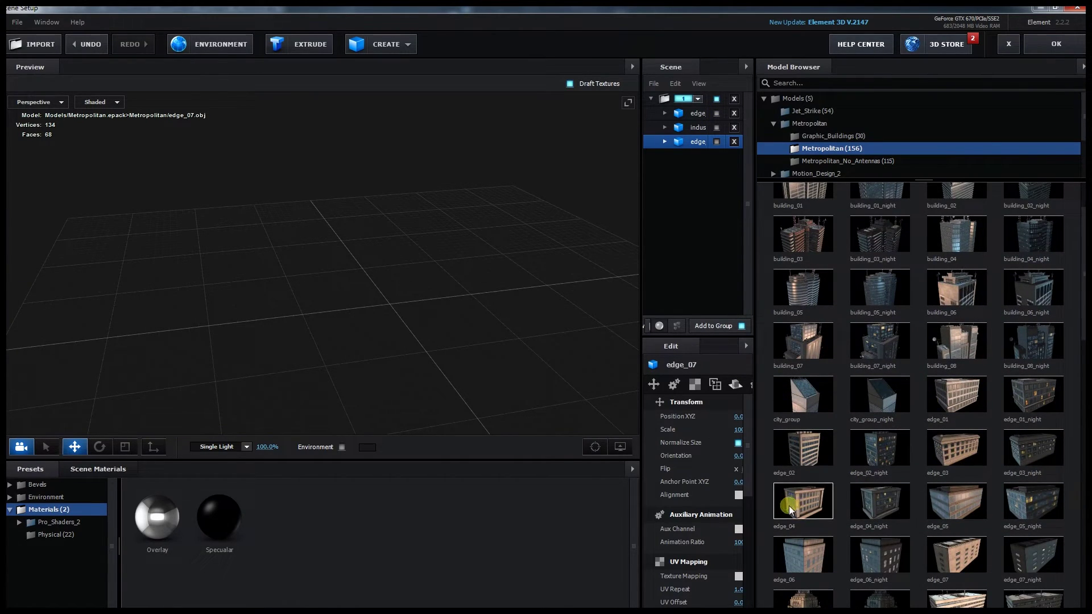
{"action": "scroll", "coordinate": [790, 506], "scroll_direction": "down", "scroll_amount": 3}
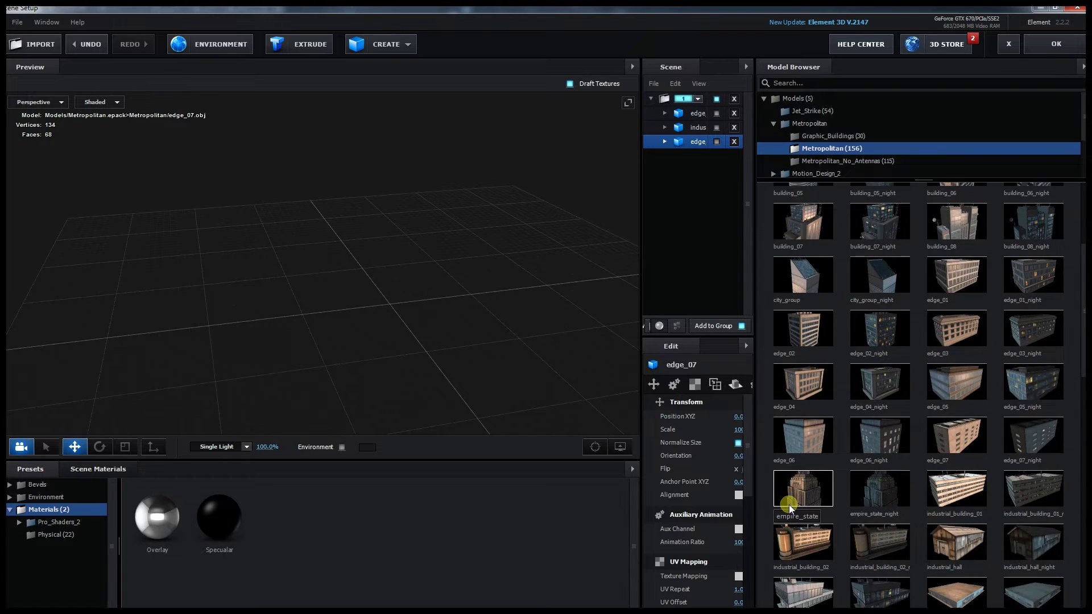
{"action": "scroll", "coordinate": [789, 503], "scroll_direction": "down", "scroll_amount": 1}
{"action": "left_click", "coordinate": [809, 492]}
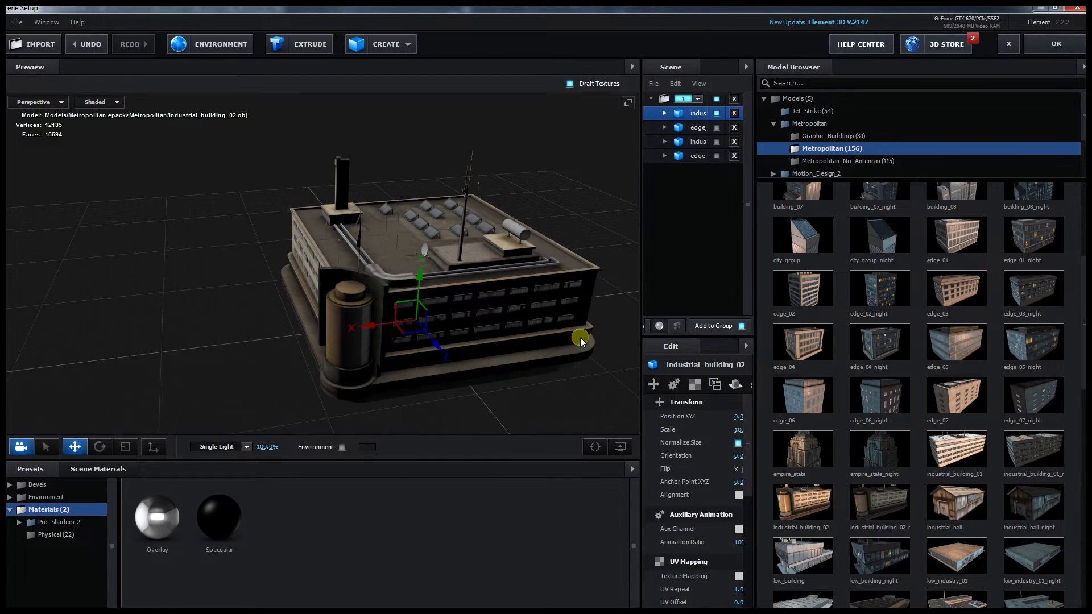
{"action": "scroll", "coordinate": [551, 270], "scroll_direction": "down", "scroll_amount": 4}
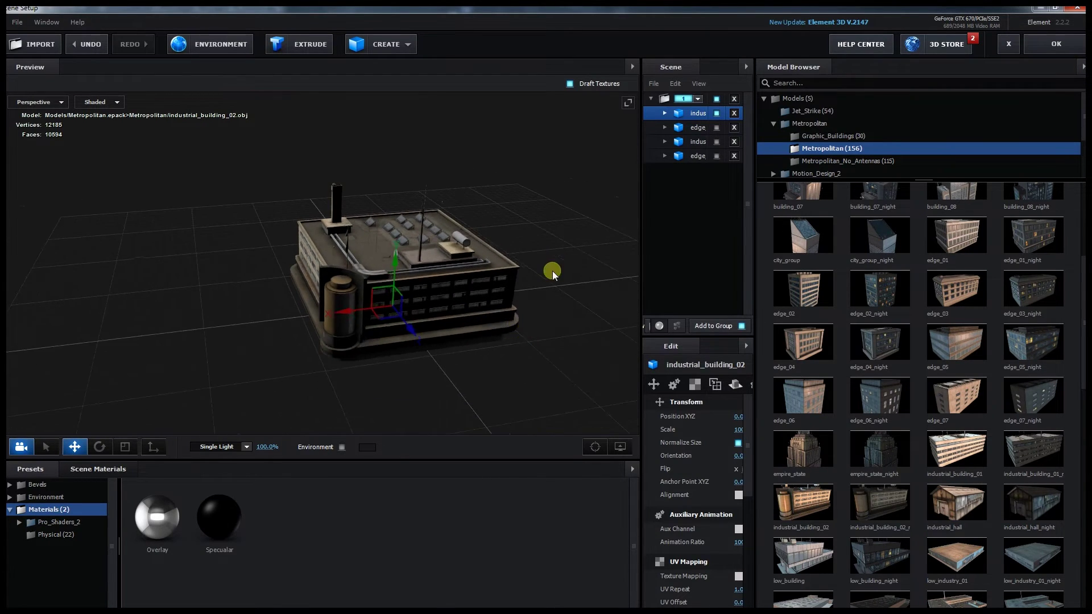
- Viewed from above, move industrial_building_02 along X and Z to the grid's positive X, positive Z corner
{"action": "left_click_drag", "start_coordinate": [560, 250], "coordinate": [527, 320]}
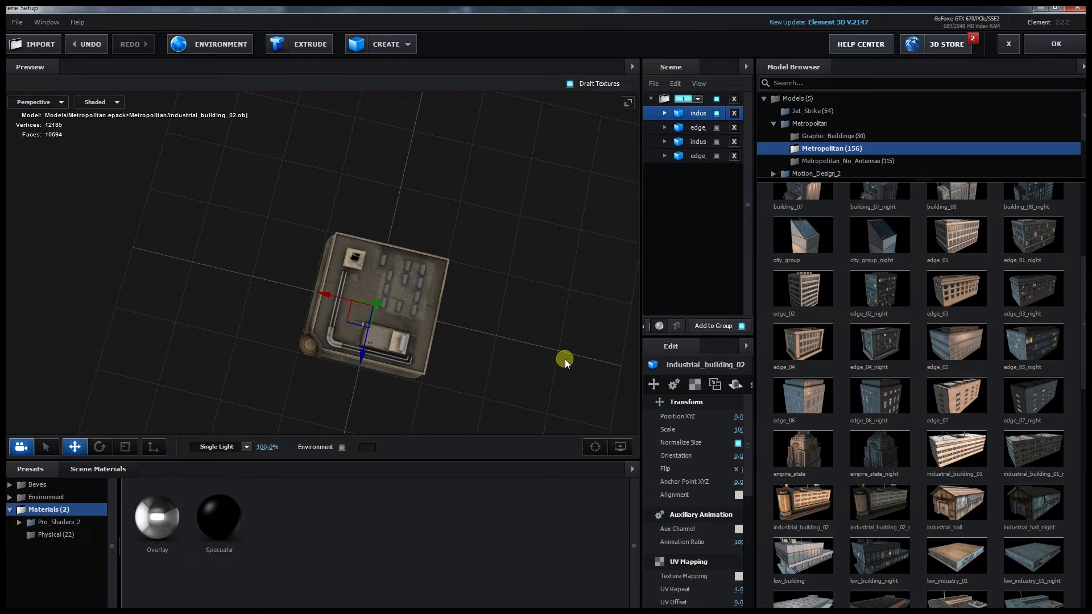
{"action": "scroll", "coordinate": [526, 341], "scroll_direction": "down", "scroll_amount": 1}
{"action": "left_click_drag", "start_coordinate": [323, 292], "coordinate": [212, 268]}
{"action": "scroll", "coordinate": [382, 288], "scroll_direction": "down", "scroll_amount": 3}
{"action": "left_click_drag", "start_coordinate": [398, 281], "coordinate": [410, 274]}
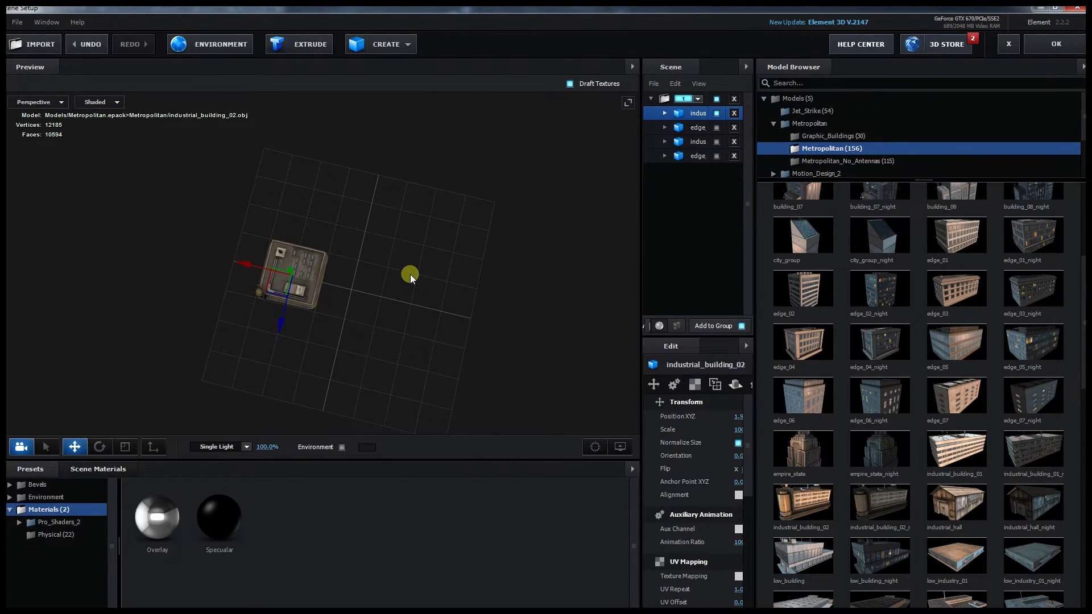
{"action": "left_click_drag", "start_coordinate": [288, 333], "coordinate": [257, 405]}
{"action": "left_click_drag", "start_coordinate": [398, 346], "coordinate": [460, 327]}
- Duplicate industrial_building_02 twice, placing one copy at each of the grid's two negative Z corners
{"action": "key", "text": "ctrl+d"}
{"action": "left_click_drag", "start_coordinate": [314, 401], "coordinate": [346, 220]}
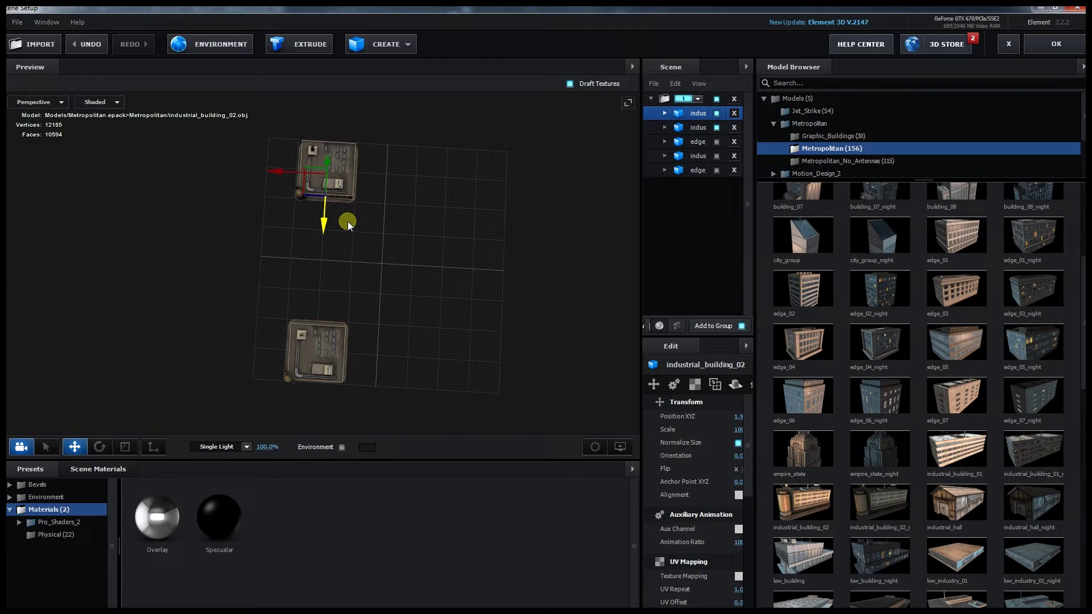
{"action": "key", "text": "ctrl+d"}
{"action": "left_click_drag", "start_coordinate": [276, 171], "coordinate": [422, 185]}
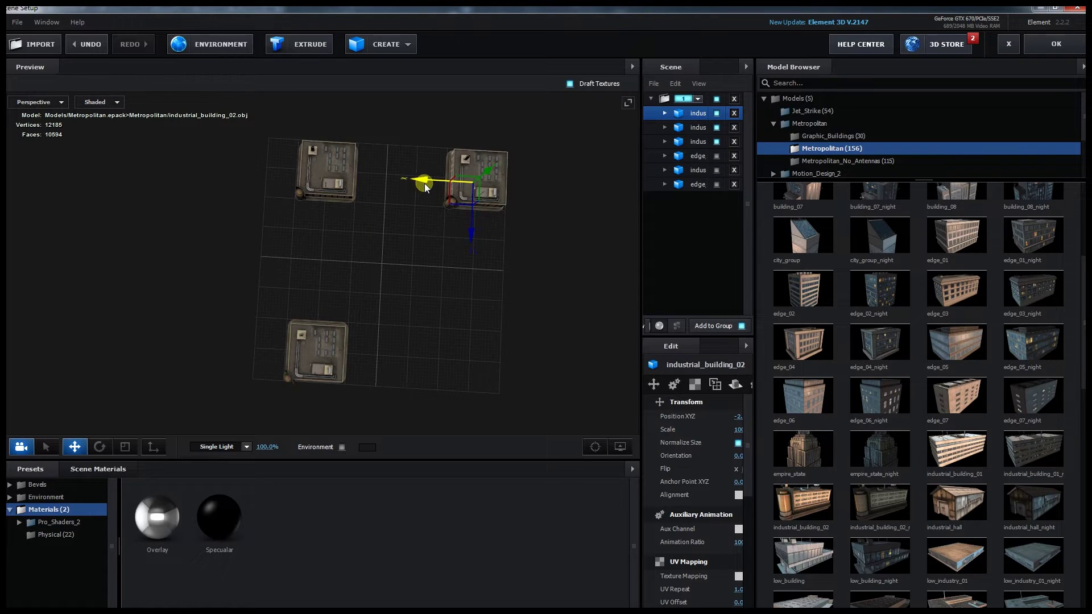
- Place a fourth industrial_building_02 copy near the negative X, positive Z corner and shift the third copy inward along Z
{"action": "left_click_drag", "start_coordinate": [470, 236], "coordinate": [470, 382]}
{"action": "key", "text": "ctrl+d"}
{"action": "right_click", "coordinate": [487, 219]}
{"action": "left_click", "coordinate": [691, 130]}
{"action": "mouse_move", "coordinate": [470, 264]}
{"action": "left_mouse_down"}
{"action": "mouse_move", "coordinate": [470, 245]}
{"action": "mouse_move", "coordinate": [472, 265]}
{"action": "left_mouse_up"}
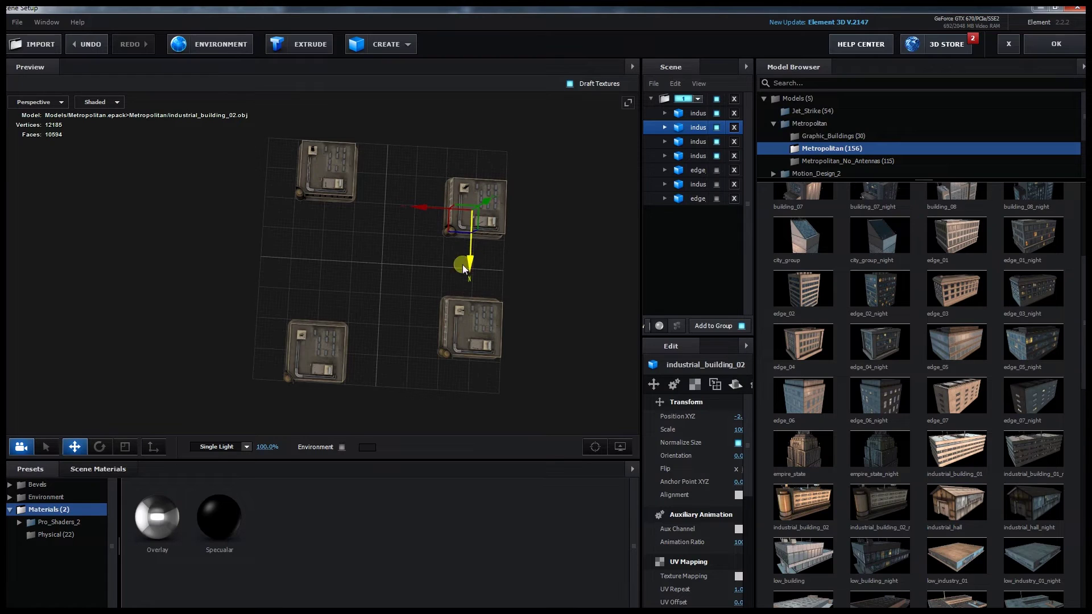
- Move the two industrial_building_02 copies on the positive X side outward along X and Z, past the grid's corners
{"action": "left_click", "coordinate": [694, 141]}
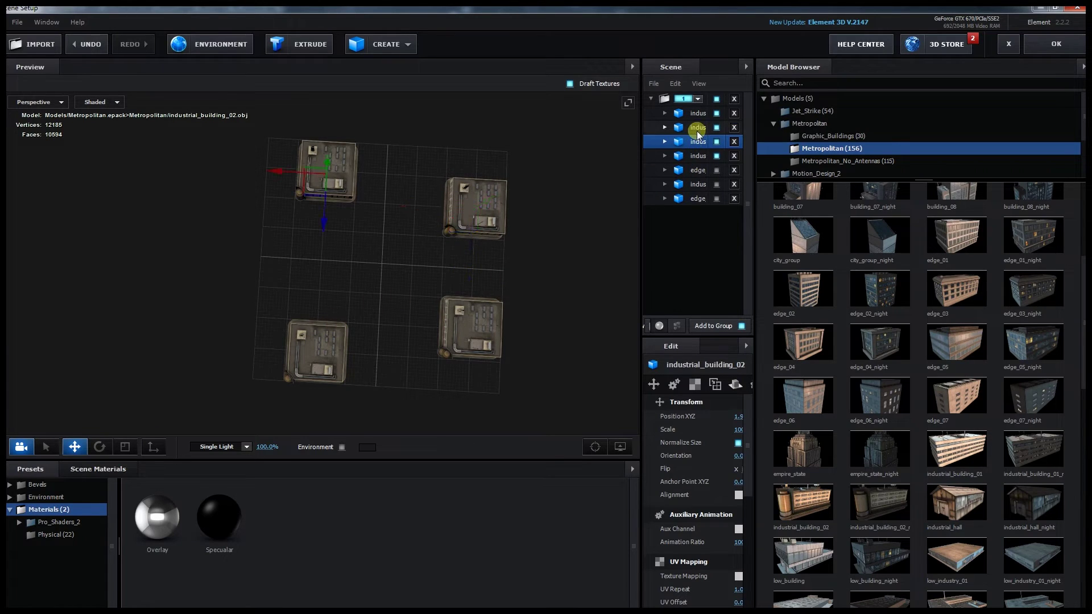
{"action": "left_click_drag", "start_coordinate": [324, 215], "coordinate": [326, 190]}
{"action": "left_click_drag", "start_coordinate": [312, 141], "coordinate": [254, 148]}
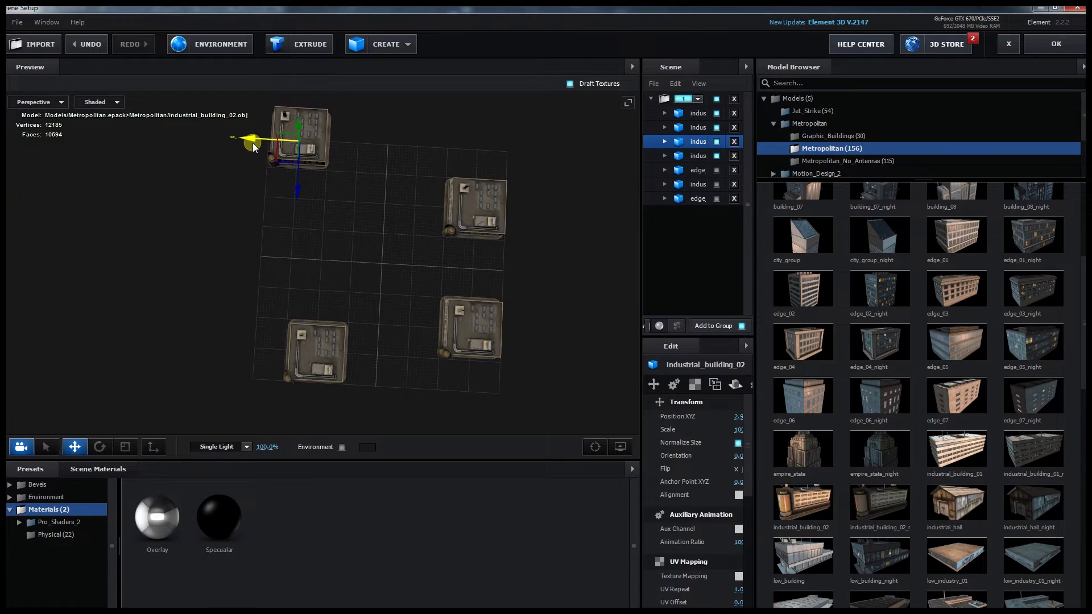
{"action": "left_click", "coordinate": [697, 117]}
{"action": "left_click", "coordinate": [696, 142]}
{"action": "left_click", "coordinate": [698, 126]}
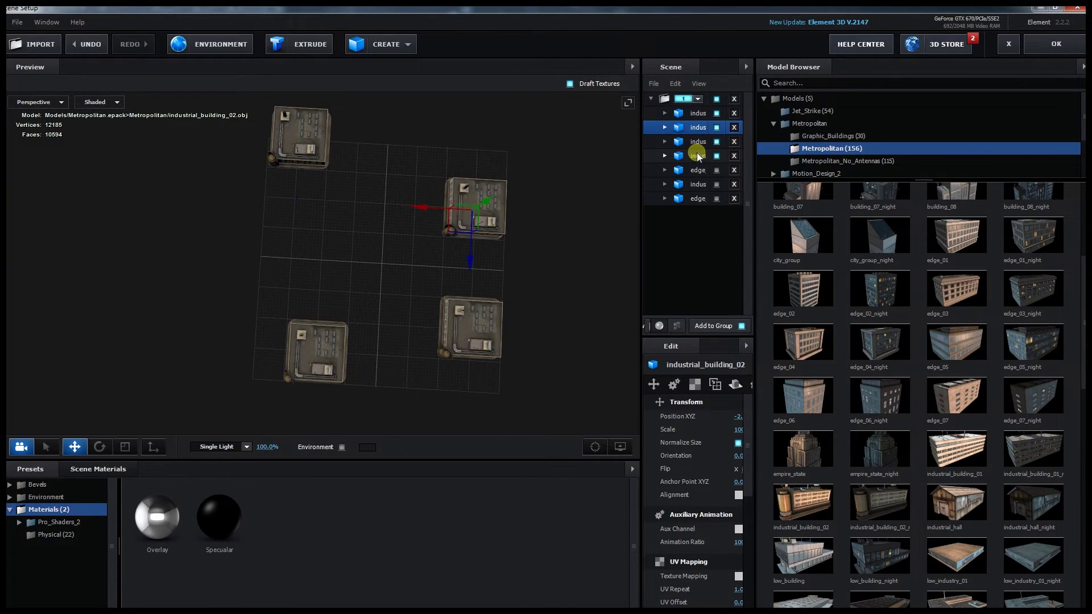
{"action": "left_click", "coordinate": [695, 157]}
{"action": "left_click_drag", "start_coordinate": [271, 353], "coordinate": [239, 348]}
{"action": "left_click_drag", "start_coordinate": [280, 400], "coordinate": [277, 430]}
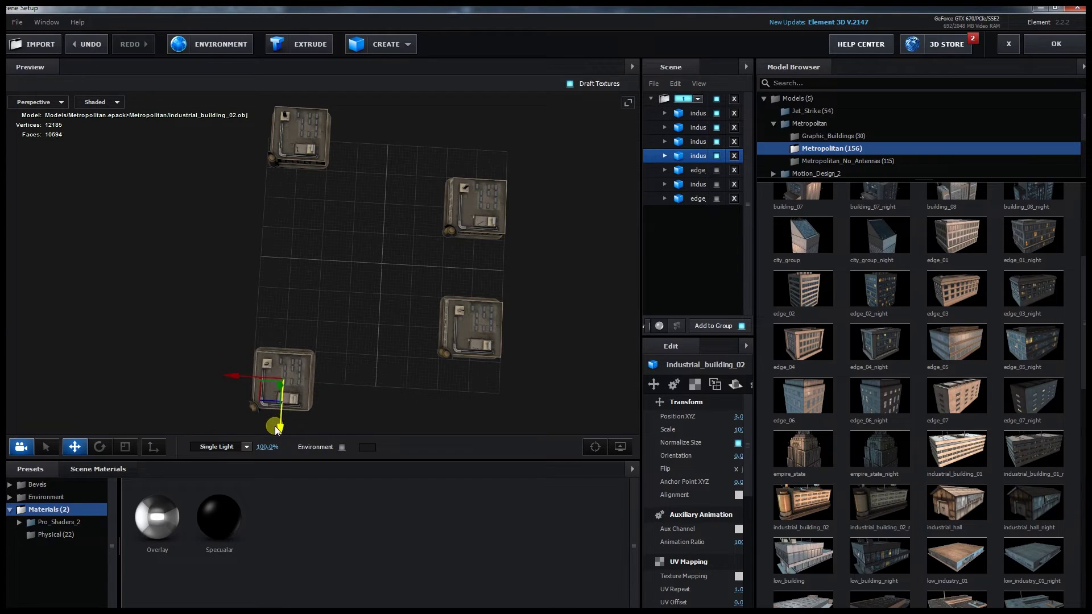
- Spread the two industrial_building_02 copies on the negative X side apart along Z toward the grid's corners
{"action": "scroll", "coordinate": [493, 256], "scroll_direction": "down", "scroll_amount": 3}
{"action": "left_click_drag", "start_coordinate": [492, 256], "coordinate": [523, 262]}
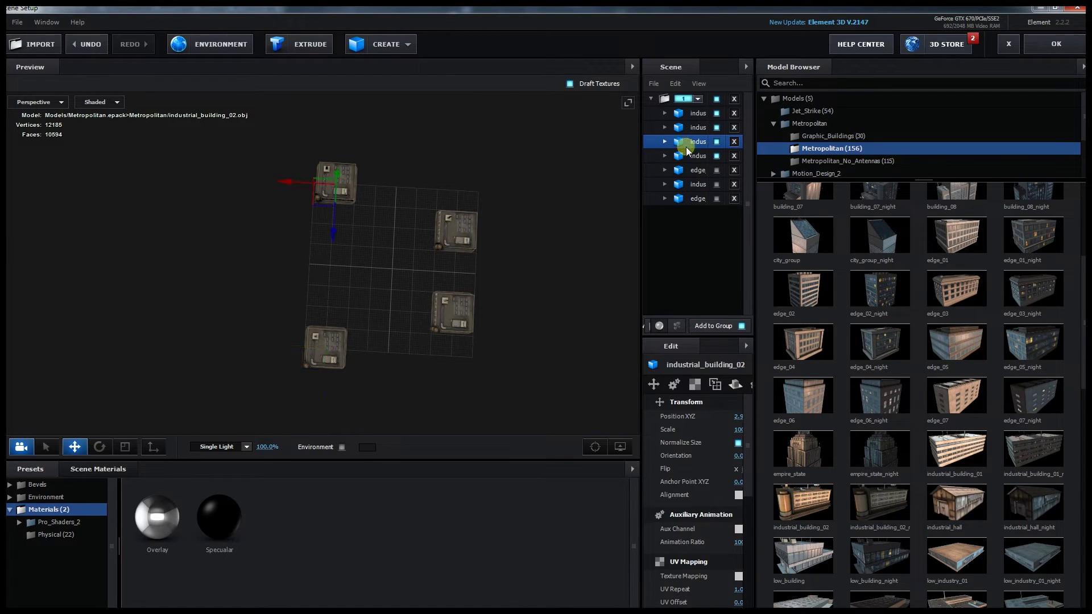
{"action": "left_click", "coordinate": [696, 130]}
{"action": "left_click_drag", "start_coordinate": [453, 284], "coordinate": [453, 250]}
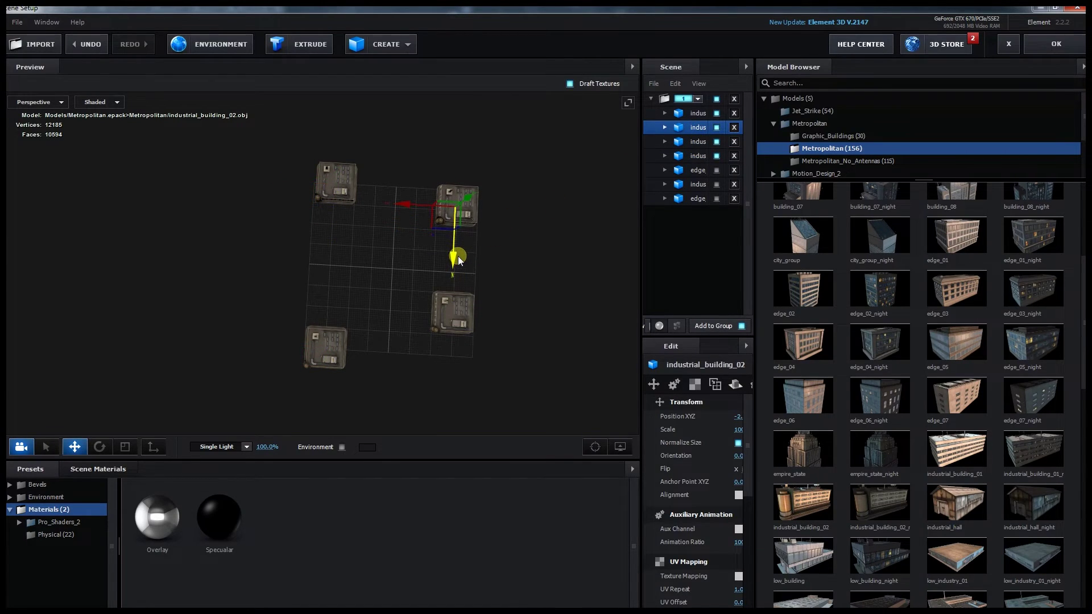
{"action": "left_click", "coordinate": [698, 142]}
{"action": "left_click", "coordinate": [699, 156]}
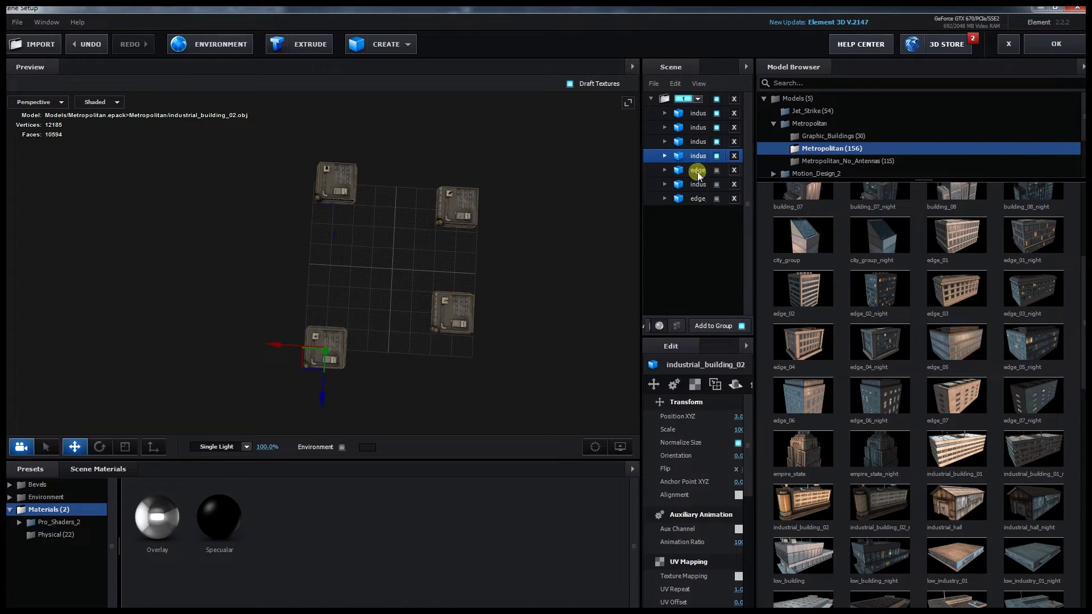
{"action": "left_click", "coordinate": [697, 171]}
{"action": "left_click", "coordinate": [695, 113]}
{"action": "left_click_drag", "start_coordinate": [433, 348], "coordinate": [446, 384]}
- Widen the scene and edit area and set the Y orientation of the second-listed industrial_building_02 to 90°
{"action": "left_click_drag", "start_coordinate": [441, 253], "coordinate": [557, 336]}
{"action": "left_click_drag", "start_coordinate": [519, 280], "coordinate": [531, 281]}
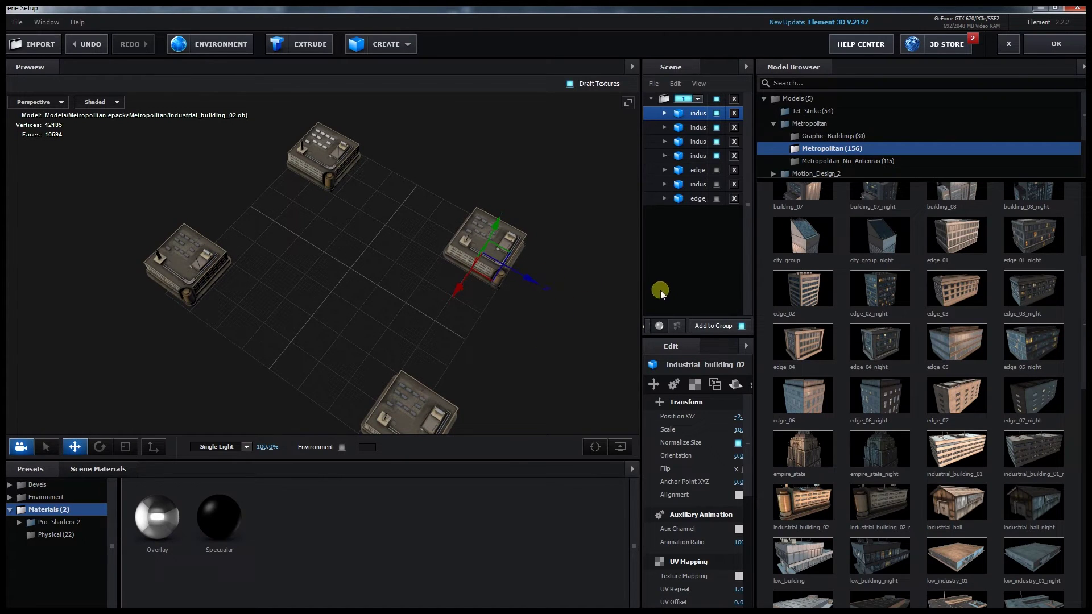
{"action": "left_click_drag", "start_coordinate": [360, 139], "coordinate": [190, 182]}
{"action": "left_click", "coordinate": [699, 128]}
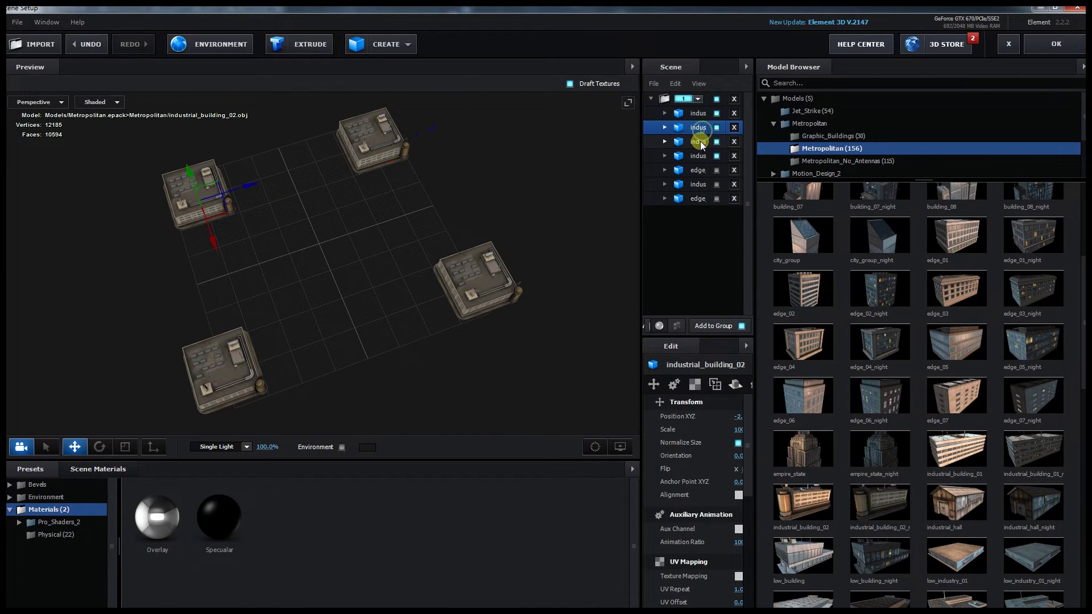
{"action": "left_click_drag", "start_coordinate": [258, 179], "coordinate": [261, 181]}
{"action": "left_click_drag", "start_coordinate": [533, 186], "coordinate": [487, 184]}
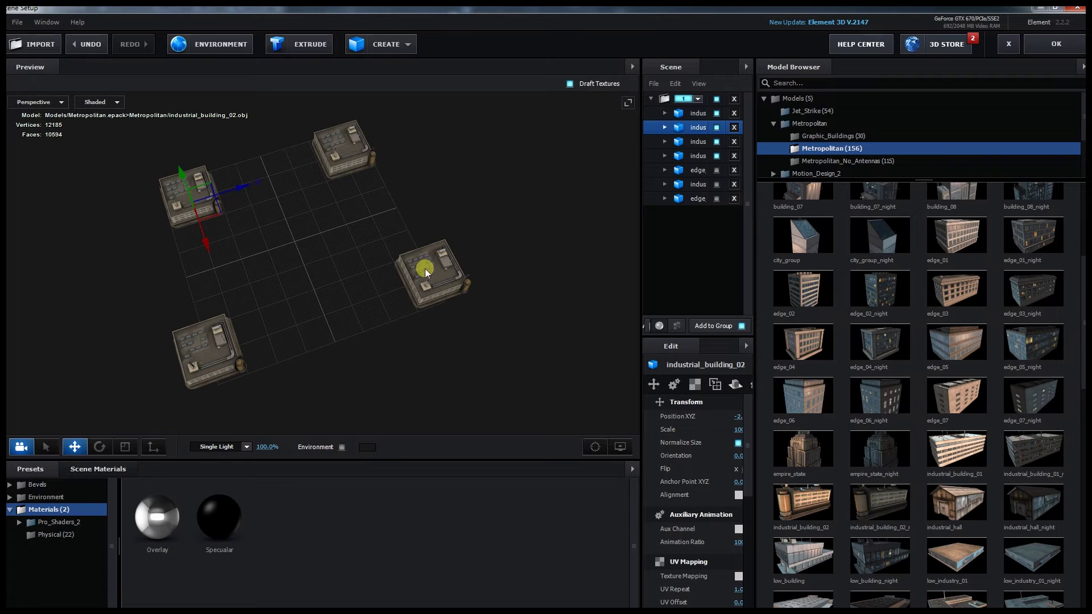
{"action": "scroll", "coordinate": [698, 468], "scroll_direction": "down", "scroll_amount": 3}
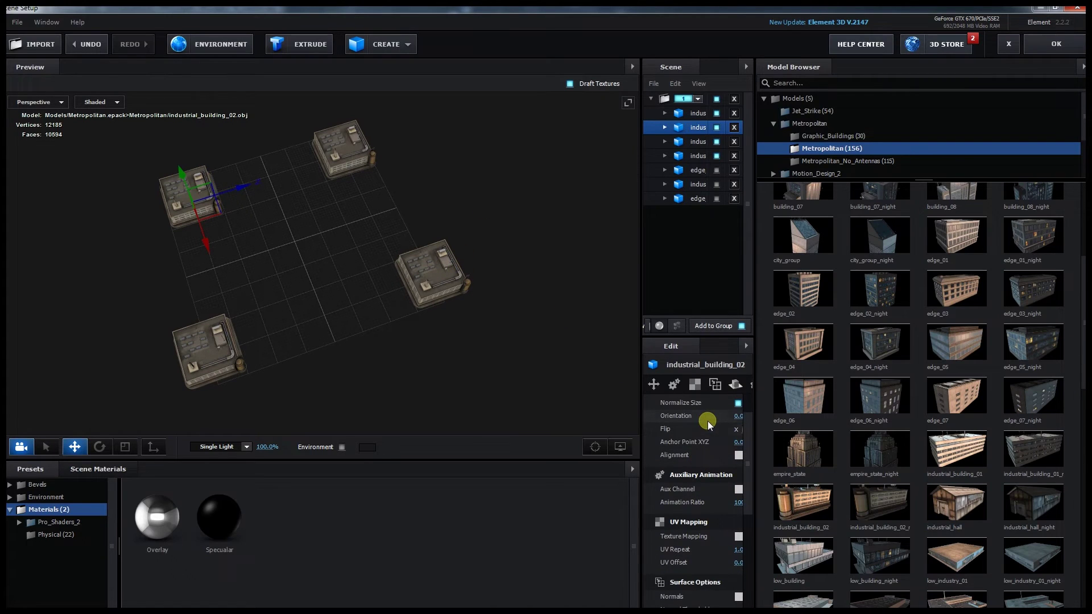
{"action": "left_click_drag", "start_coordinate": [741, 415], "coordinate": [736, 415]}
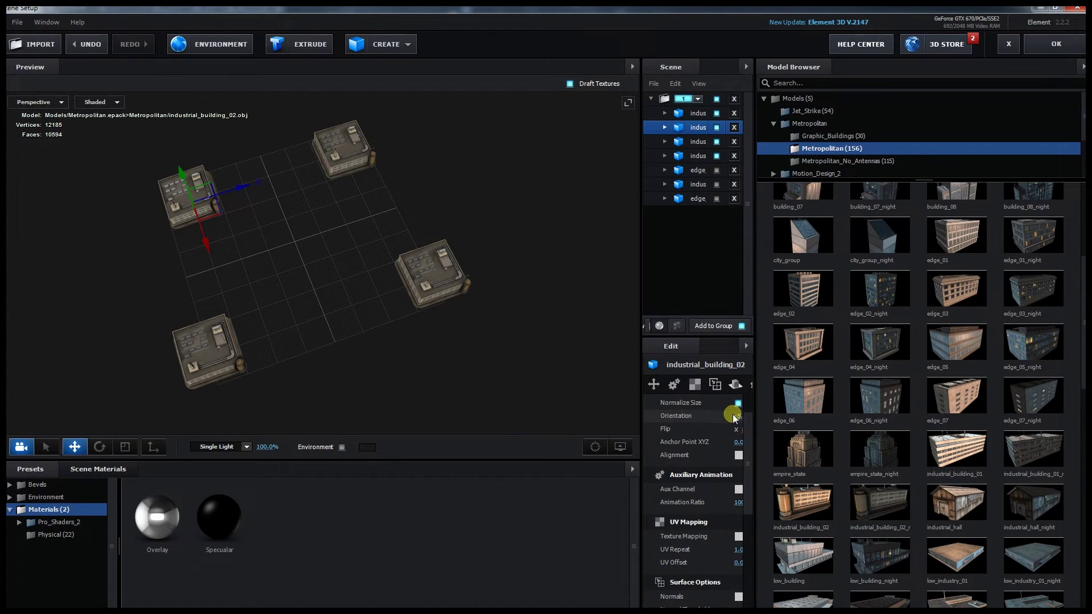
{"action": "key", "text": "ctrl+z"}
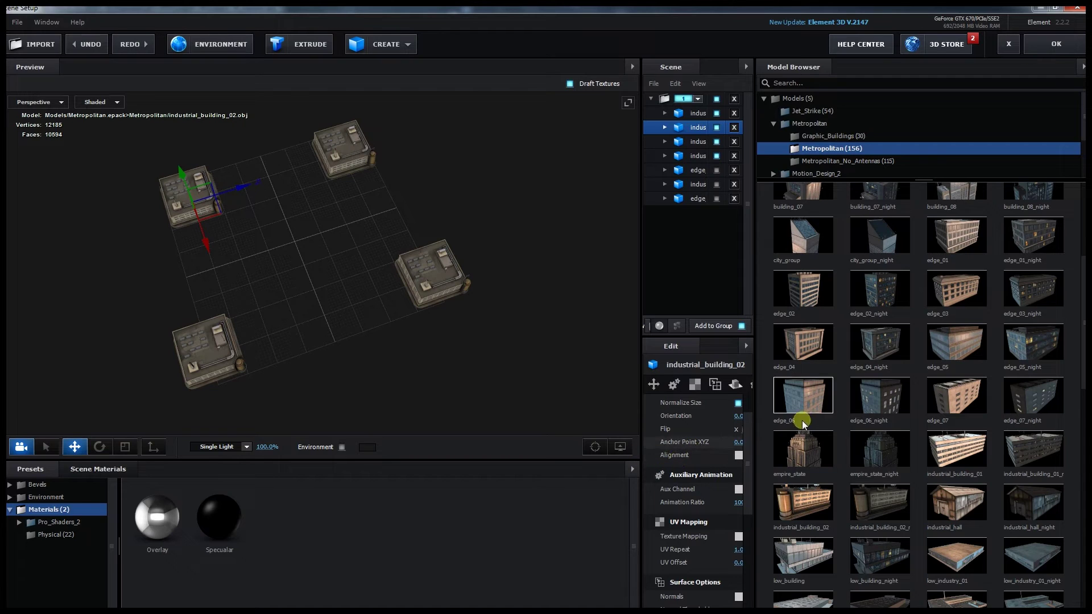
{"action": "left_click_drag", "start_coordinate": [756, 408], "coordinate": [850, 408]}
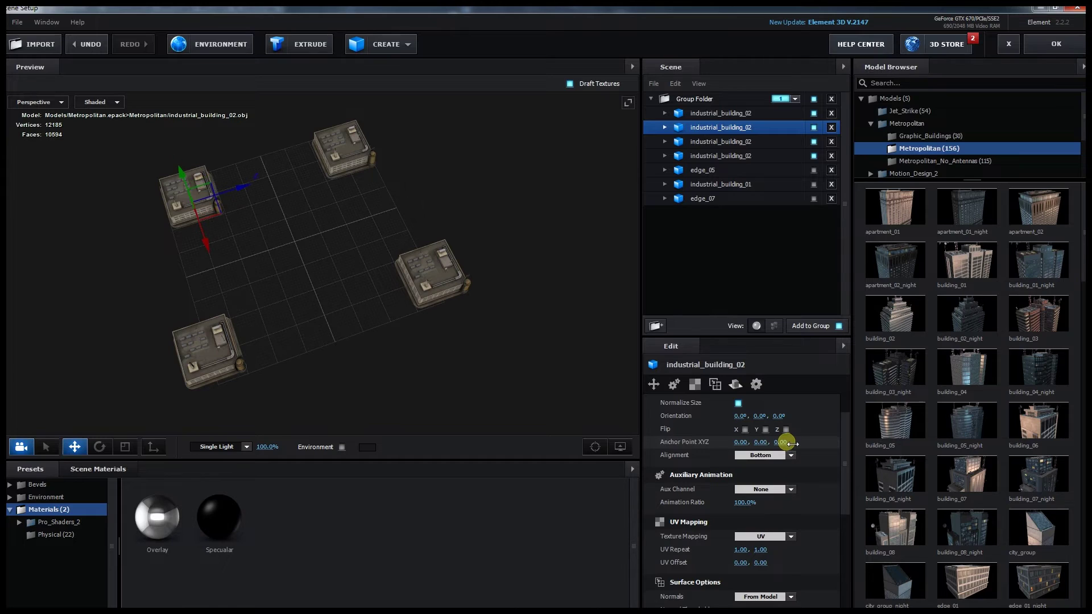
{"action": "mouse_move", "coordinate": [779, 417]}
{"action": "left_mouse_down"}
{"action": "mouse_move", "coordinate": [804, 422]}
{"action": "mouse_move", "coordinate": [774, 419]}
{"action": "left_mouse_up"}
{"action": "key", "text": "ctrl+z"}
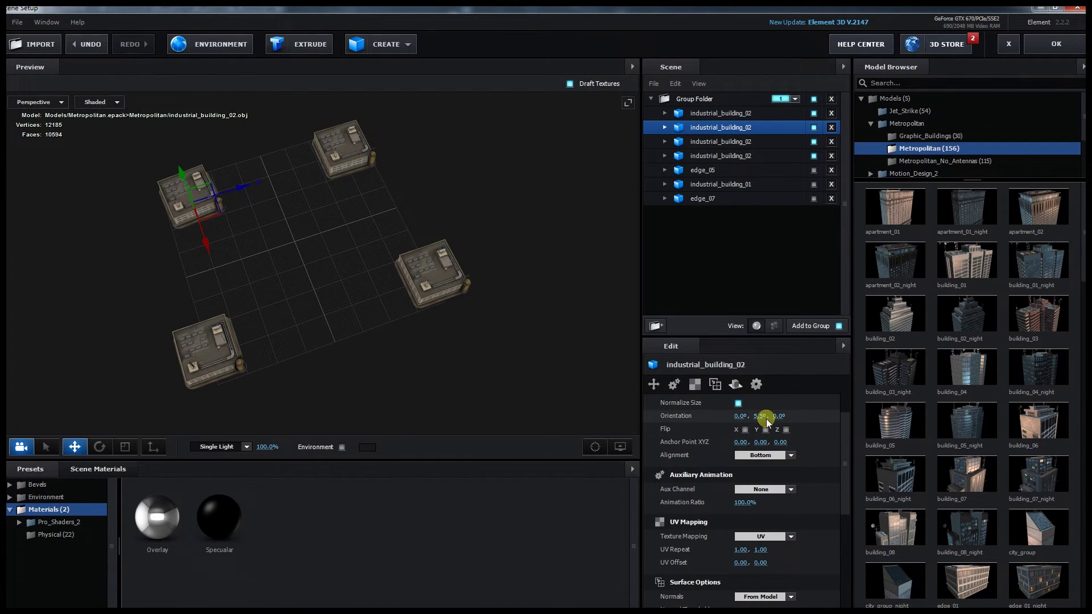
{"action": "type", "text": "90"}
{"action": "key", "text": "Return"}
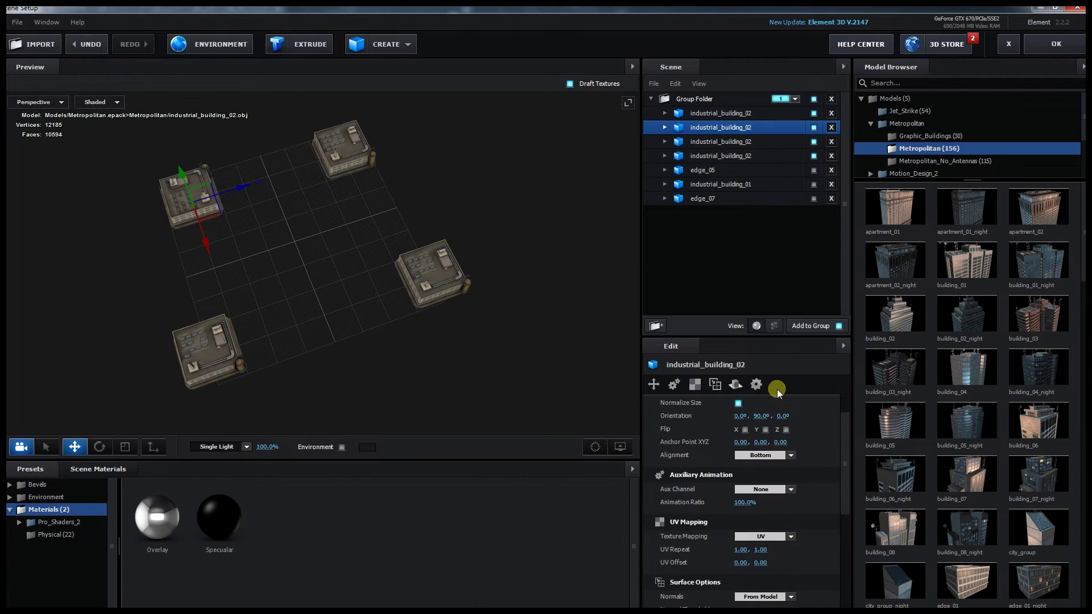
- Set the Y anchor point of the fourth-listed industrial_building_02 to 90
{"action": "left_click", "coordinate": [712, 149]}
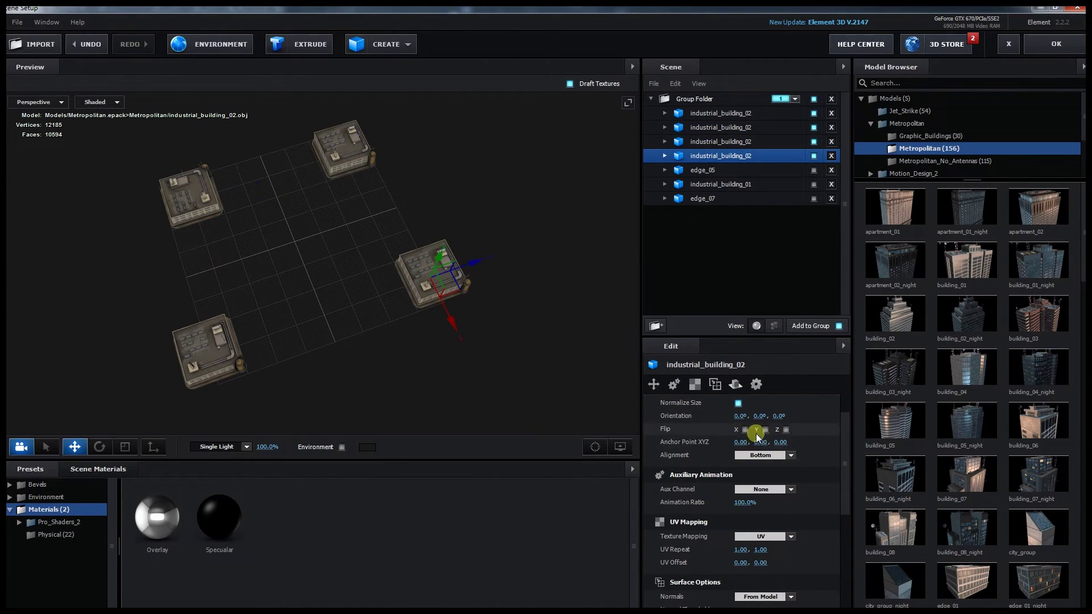
{"action": "type", "text": "90"}
{"action": "key", "text": "Return"}
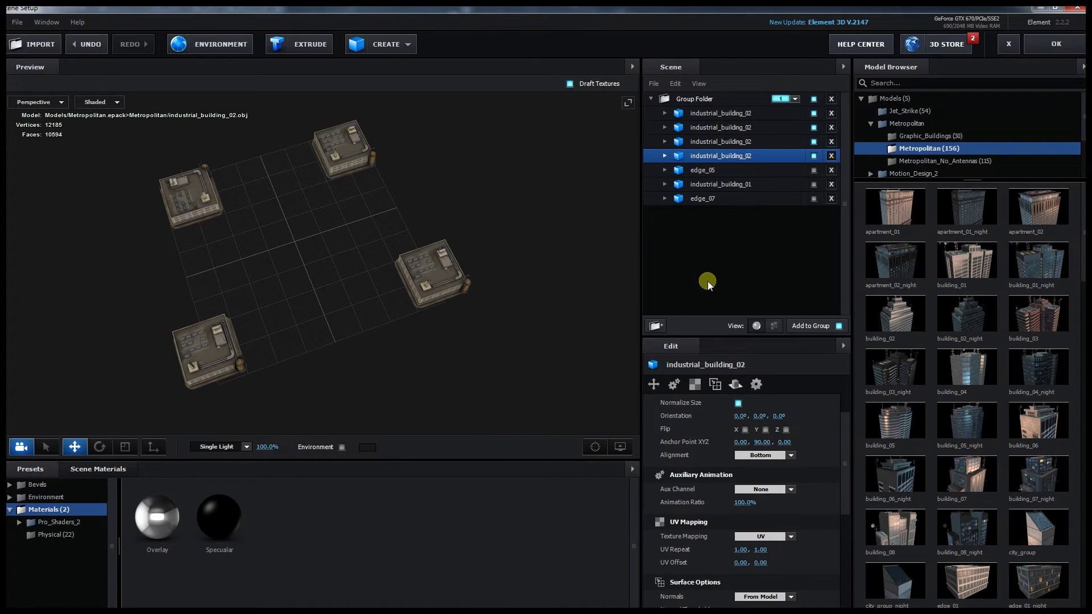
- Select the hidden edge_05 building and make it visible in the scene again
{"action": "left_click", "coordinate": [719, 170]}
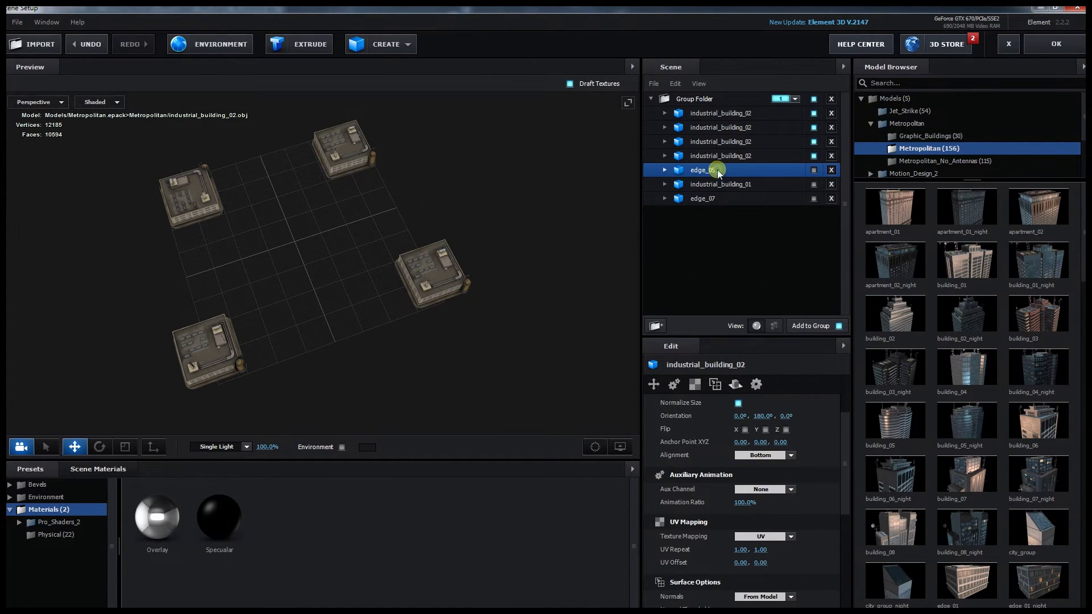
{"action": "left_click", "coordinate": [813, 170]}
{"action": "scroll", "coordinate": [391, 236], "scroll_direction": "up", "scroll_amount": 5}
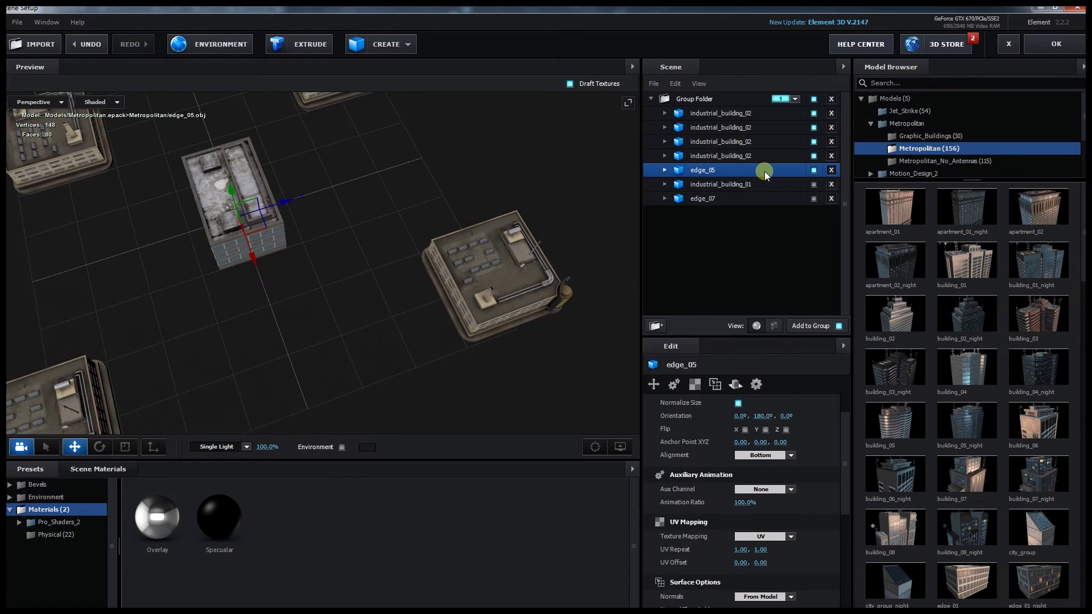
- Delete the edge_05 and industrial_building_01 models and make the hidden edge_07 building visible
{"action": "key", "text": "Delete"}
{"action": "left_click", "coordinate": [813, 170]}
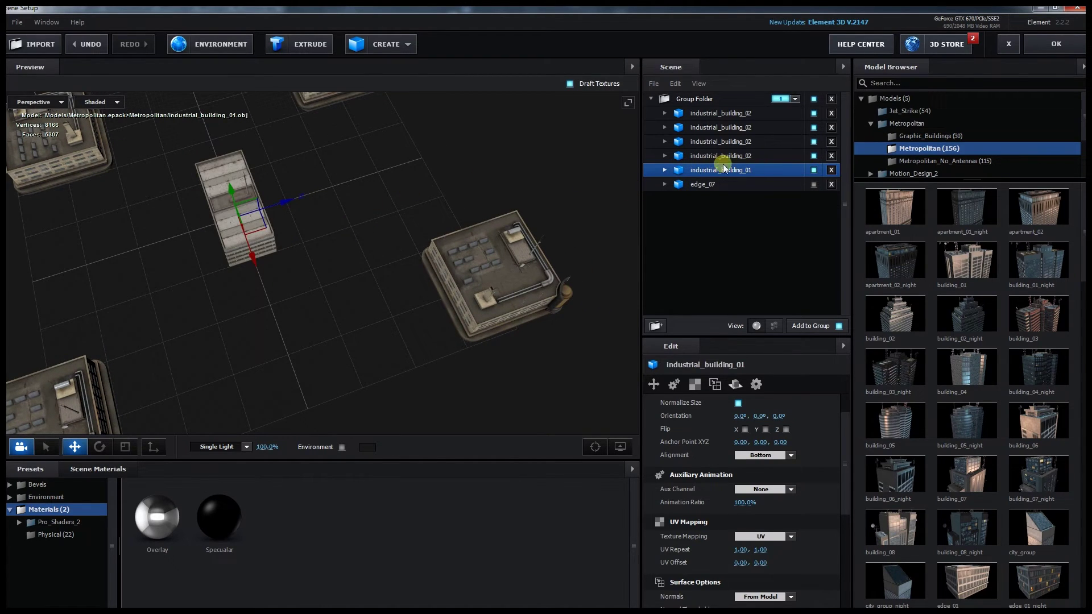
{"action": "key", "text": "Delete"}
{"action": "left_click", "coordinate": [814, 170]}
- Move edge_07 between the two positive Z corner buildings and place a duplicate of it beside it along X
{"action": "scroll", "coordinate": [404, 200], "scroll_direction": "down", "scroll_amount": 2}
{"action": "left_click_drag", "start_coordinate": [404, 200], "coordinate": [607, 366]}
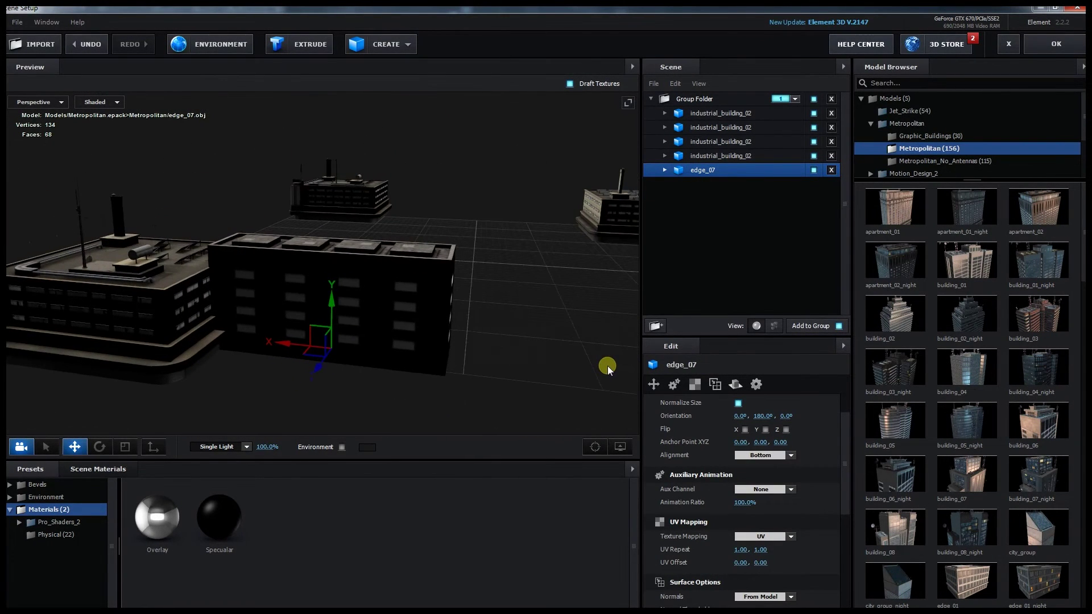
{"action": "scroll", "coordinate": [455, 312], "scroll_direction": "down", "scroll_amount": 3}
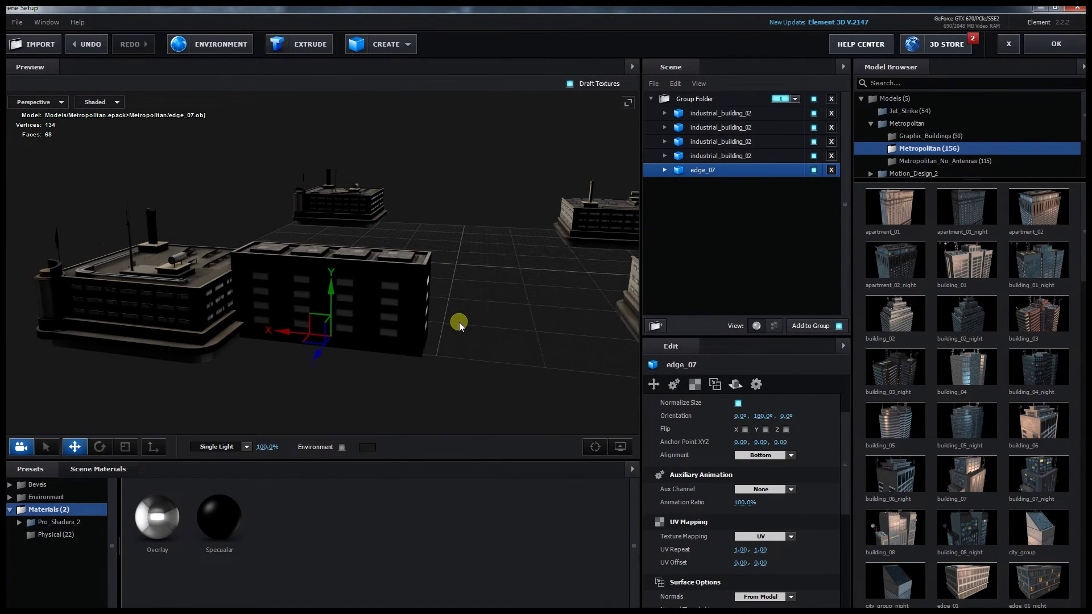
{"action": "left_click_drag", "start_coordinate": [282, 332], "coordinate": [473, 362], "text": "alt"}
{"action": "left_click_drag", "start_coordinate": [565, 381], "coordinate": [514, 408]}
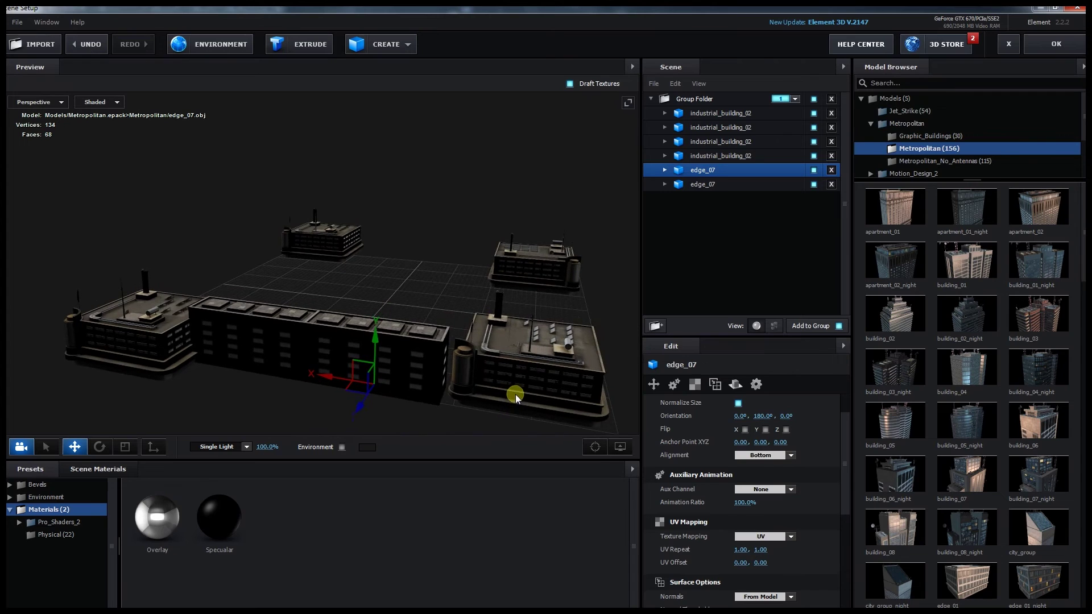
{"action": "right_click", "coordinate": [138, 337]}
{"action": "left_click", "coordinate": [228, 291]}
{"action": "left_click_drag", "start_coordinate": [392, 317], "coordinate": [166, 286]}
{"action": "right_click", "coordinate": [166, 285]}
- Move the first-listed industrial_building_02 to X -2.66 and Z 3.50 so it meets the end of the edge_07 row
{"action": "left_click", "coordinate": [706, 140]}
{"action": "left_click", "coordinate": [718, 127]}
{"action": "left_click", "coordinate": [707, 154]}
{"action": "left_click", "coordinate": [718, 112]}
{"action": "left_click_drag", "start_coordinate": [500, 219], "coordinate": [504, 360]}
{"action": "scroll", "coordinate": [477, 365], "scroll_direction": "up", "scroll_amount": 3}
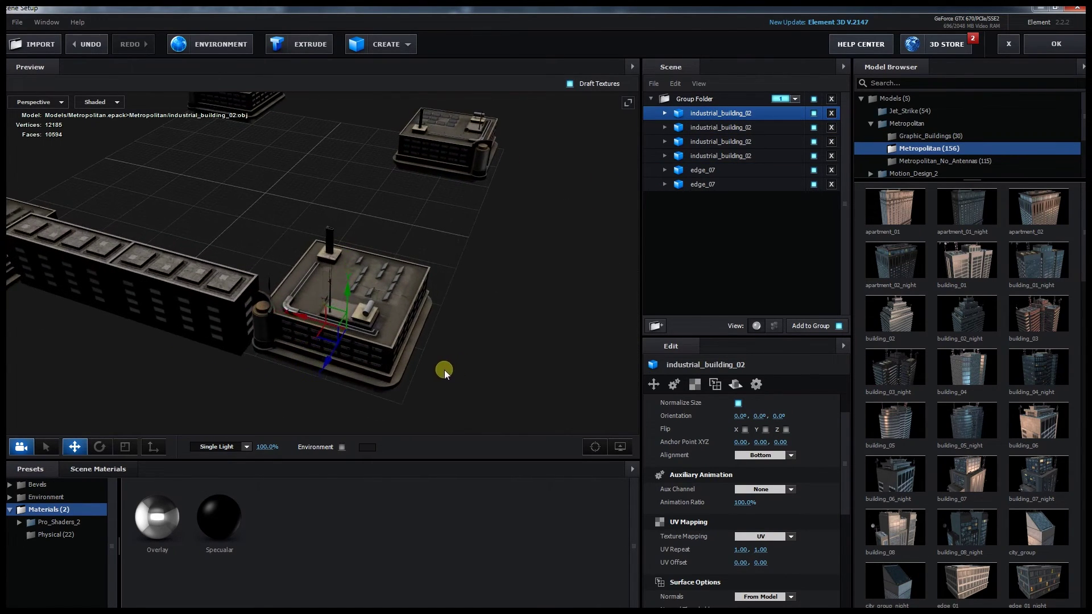
{"action": "left_click_drag", "start_coordinate": [304, 321], "coordinate": [284, 314]}
{"action": "left_click_drag", "start_coordinate": [309, 365], "coordinate": [285, 388]}
{"action": "left_click_drag", "start_coordinate": [206, 383], "coordinate": [256, 348]}
{"action": "left_click_drag", "start_coordinate": [112, 348], "coordinate": [437, 331]}
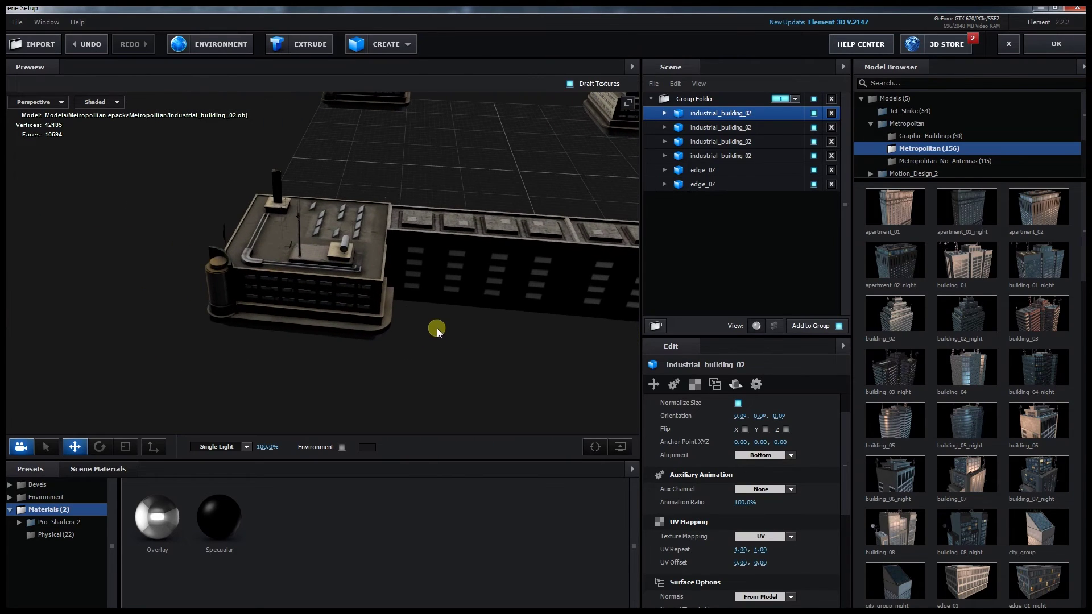
- Select the industrial_building_02 entries in turn to identify which corner building each one belongs to
{"action": "left_click", "coordinate": [697, 127]}
{"action": "left_click", "coordinate": [708, 142]}
{"action": "left_click", "coordinate": [714, 154]}
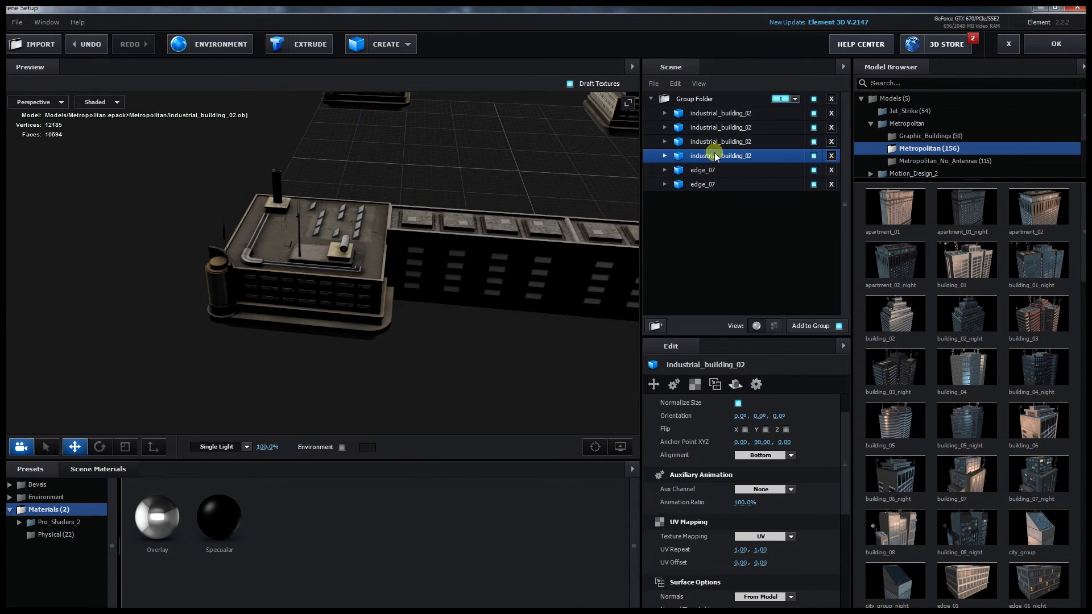
{"action": "left_click", "coordinate": [731, 142]}
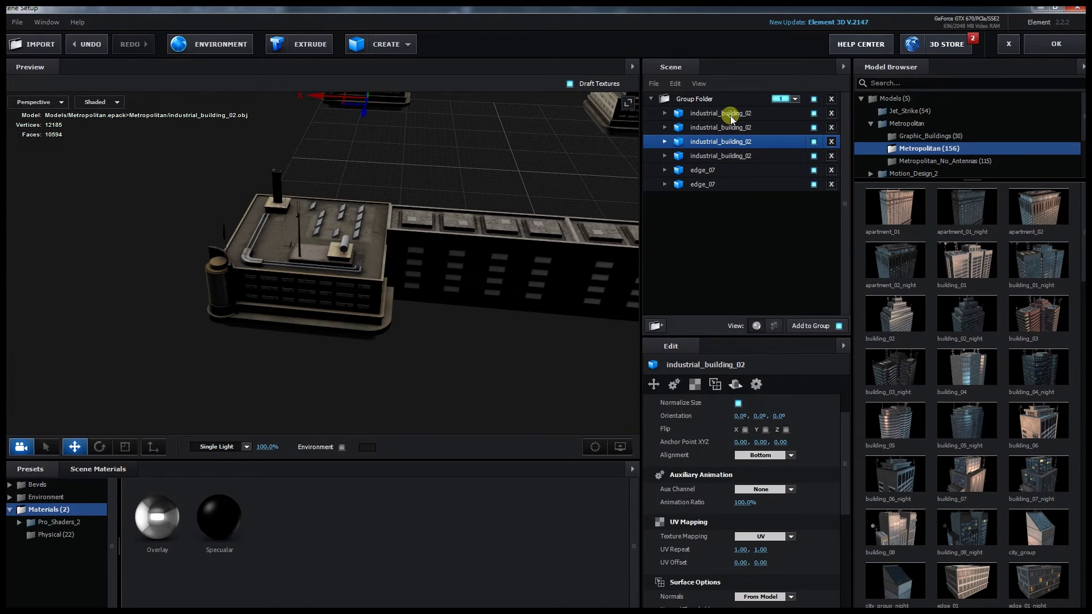
{"action": "left_click", "coordinate": [732, 128]}
{"action": "left_click", "coordinate": [724, 142]}
{"action": "left_click", "coordinate": [705, 157]}
{"action": "left_click_drag", "start_coordinate": [602, 188], "coordinate": [275, 281]}
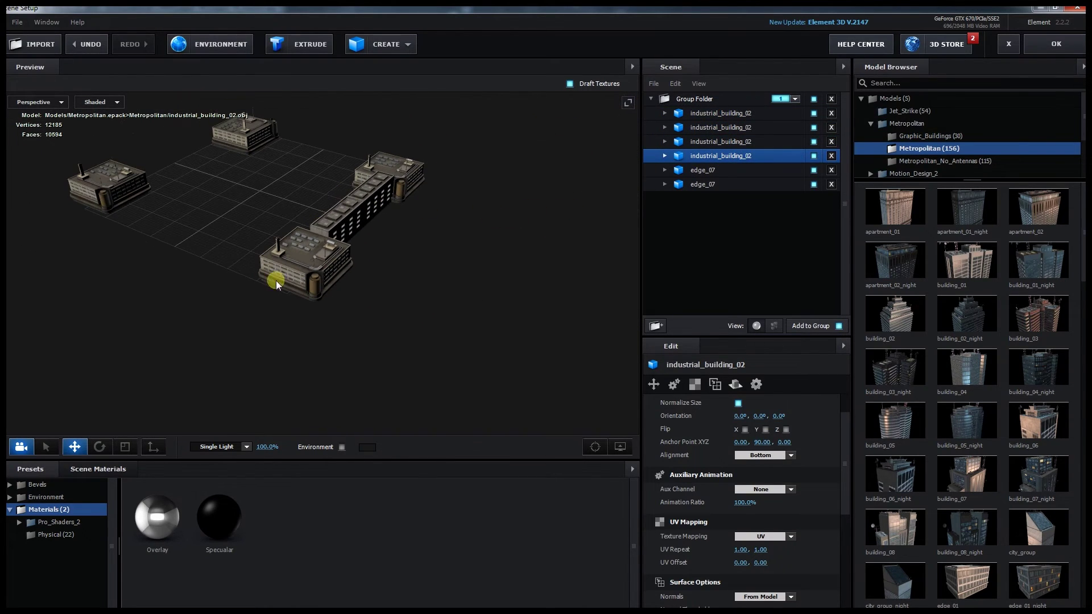
{"action": "left_click", "coordinate": [727, 116]}
{"action": "left_click", "coordinate": [726, 139]}
{"action": "left_click", "coordinate": [721, 129]}
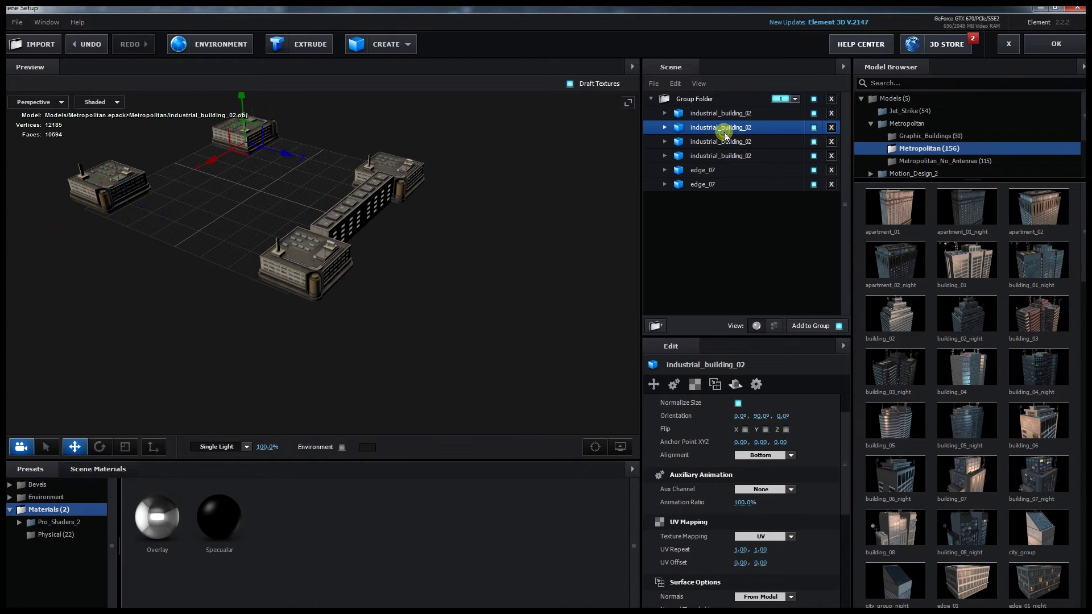
{"action": "left_click", "coordinate": [718, 154]}
{"action": "scroll", "coordinate": [386, 349], "scroll_direction": "up", "scroll_amount": 4}
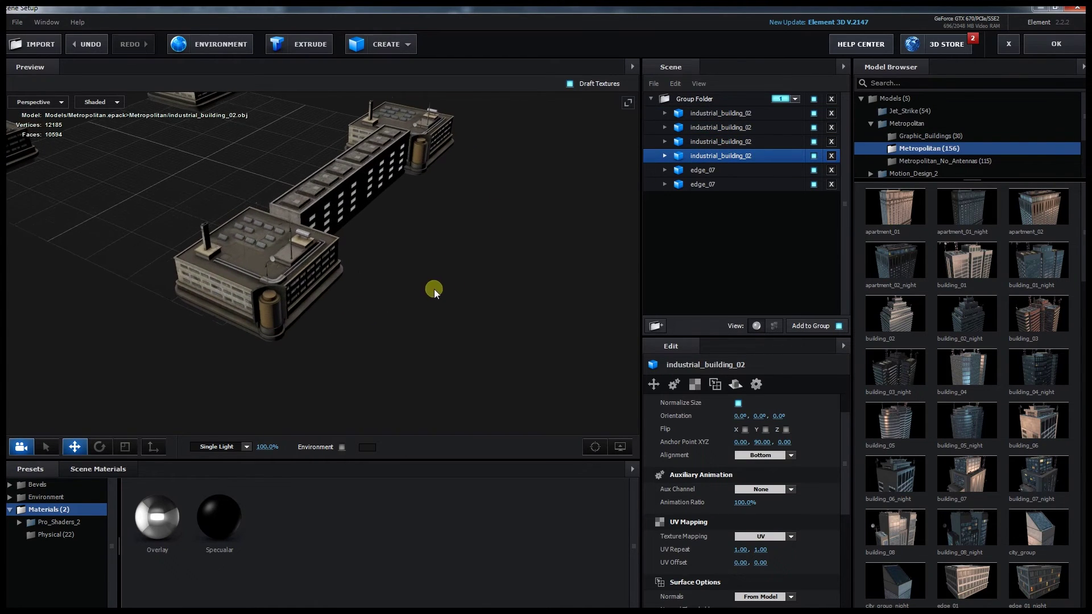
{"action": "right_click", "coordinate": [254, 260]}
{"action": "left_click", "coordinate": [227, 281]}
{"action": "scroll", "coordinate": [227, 281], "scroll_direction": "down", "scroll_amount": 3}
{"action": "left_click", "coordinate": [73, 446]}
{"action": "left_click_drag", "start_coordinate": [272, 284], "coordinate": [254, 278]}
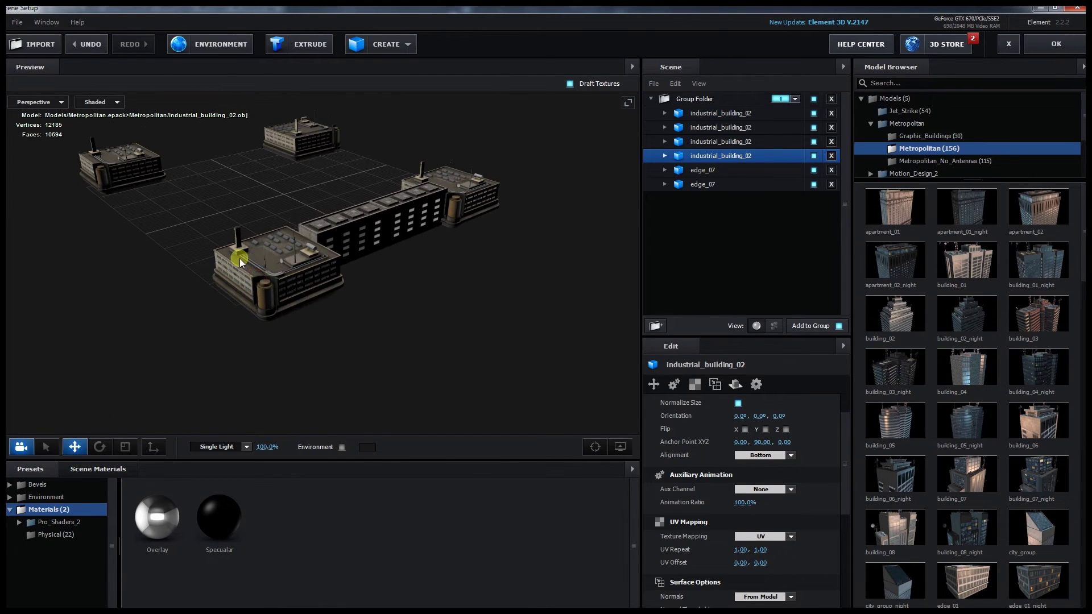
{"action": "right_click", "coordinate": [240, 261]}
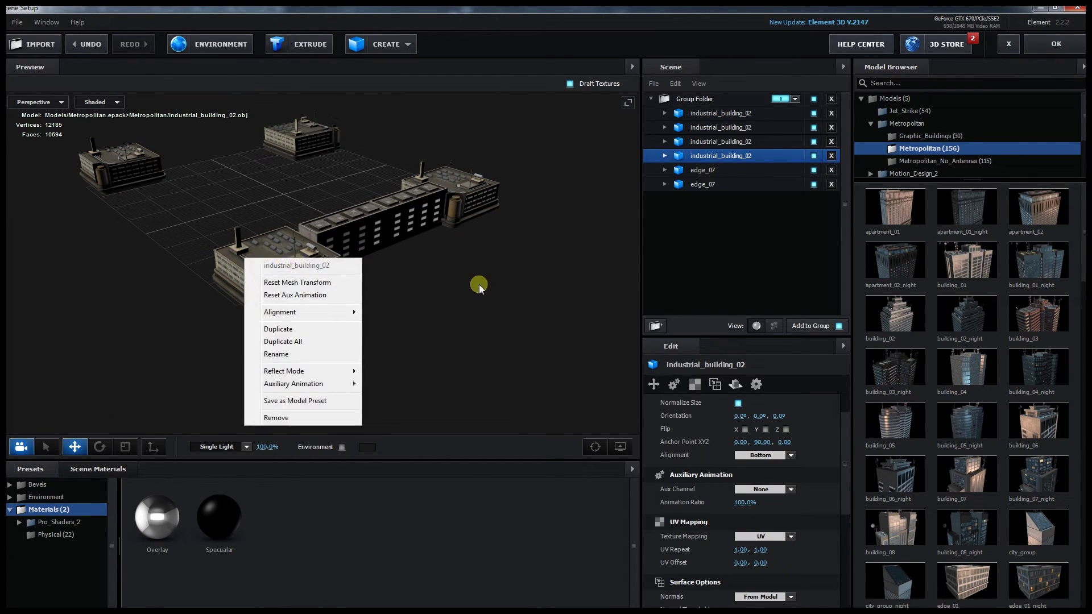
{"action": "left_click", "coordinate": [479, 284]}
- Remove the fourth-listed industrial_building_02 and fill its corner with a duplicate of the third-listed one moved along Z
{"action": "left_click", "coordinate": [812, 156]}
{"action": "left_click", "coordinate": [813, 156]}
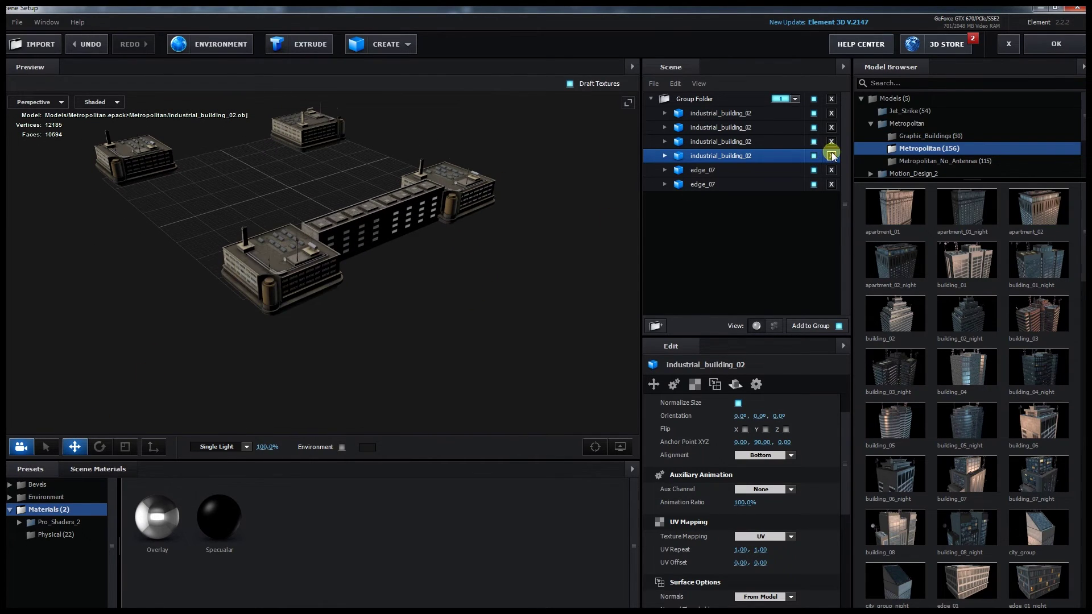
{"action": "left_click", "coordinate": [831, 155]}
{"action": "left_click", "coordinate": [722, 141]}
{"action": "left_click_drag", "start_coordinate": [158, 190], "coordinate": [284, 341]}
{"action": "left_click_drag", "start_coordinate": [349, 314], "coordinate": [281, 309]}
{"action": "scroll", "coordinate": [281, 310], "scroll_direction": "up", "scroll_amount": 2}
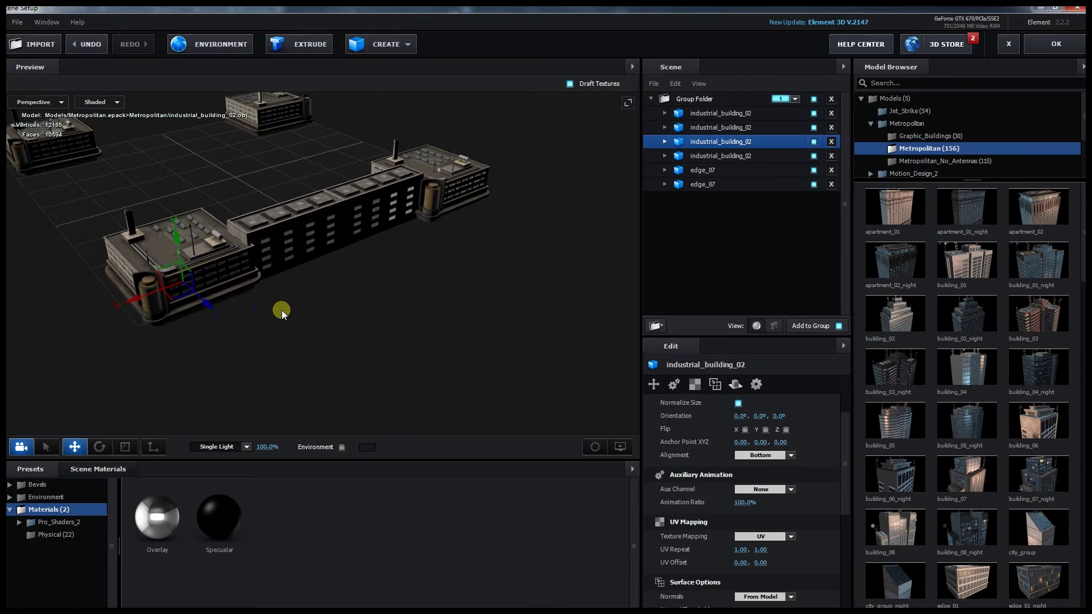
- Scale the second-listed edge_07 to 80% and move it to X 1.28 against the positive X corner building
{"action": "scroll", "coordinate": [281, 309], "scroll_direction": "up", "scroll_amount": 3}
{"action": "right_click", "coordinate": [276, 214]}
{"action": "left_click", "coordinate": [701, 170]}
{"action": "left_click", "coordinate": [706, 184]}
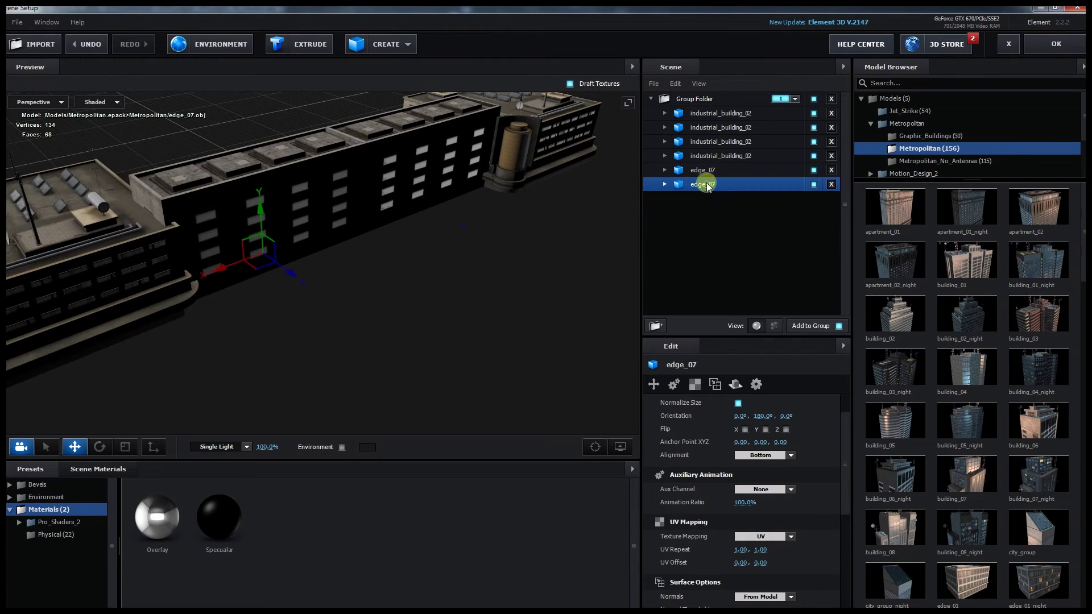
{"action": "scroll", "coordinate": [720, 444], "scroll_direction": "up", "scroll_amount": 2}
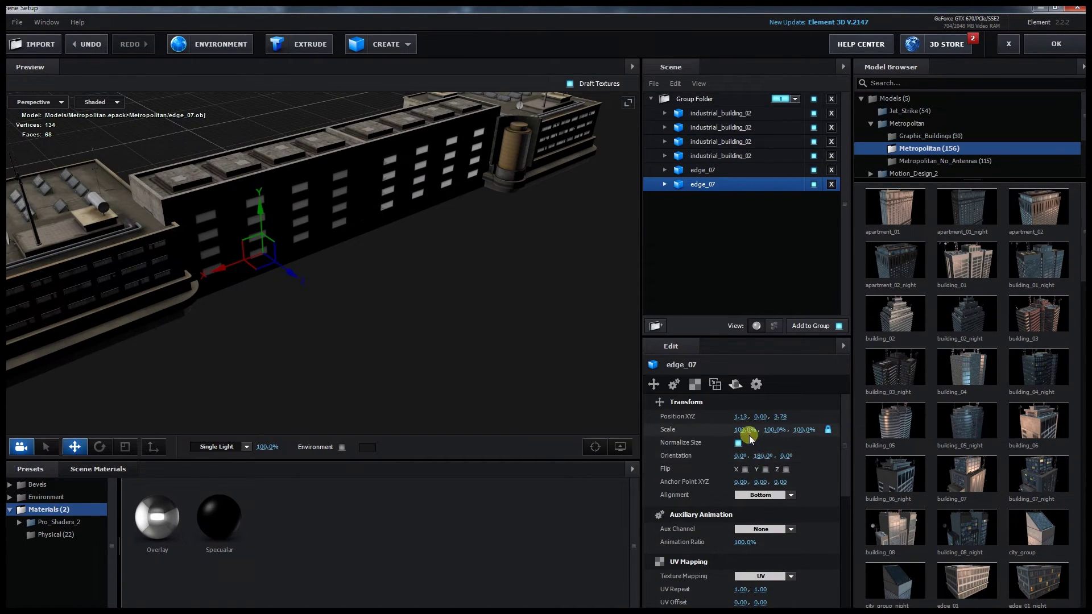
{"action": "left_click_drag", "start_coordinate": [741, 430], "coordinate": [727, 435]}
{"action": "left_click_drag", "start_coordinate": [524, 355], "coordinate": [374, 313]}
{"action": "left_click_drag", "start_coordinate": [441, 307], "coordinate": [434, 306]}
{"action": "left_click_drag", "start_coordinate": [739, 430], "coordinate": [733, 431]}
{"action": "left_click_drag", "start_coordinate": [454, 306], "coordinate": [444, 265]}
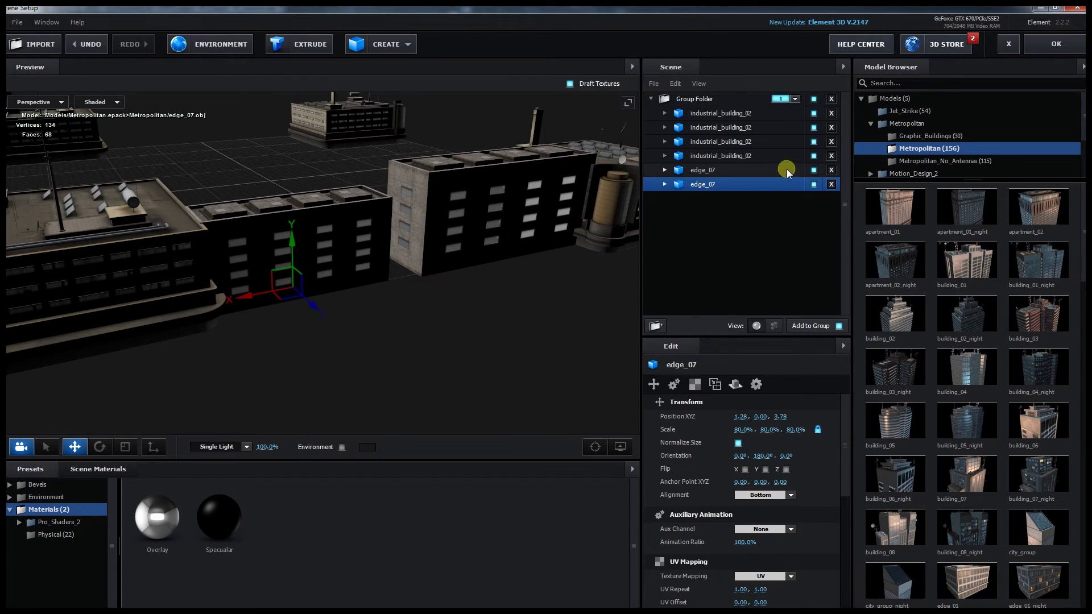
- Remove the unscaled edge_07 and fill the gap with two duplicates of the 80% one along X, the last at X -1.02
{"action": "left_click", "coordinate": [831, 170]}
{"action": "left_click_drag", "start_coordinate": [258, 297], "coordinate": [466, 268]}
{"action": "left_click_drag", "start_coordinate": [540, 296], "coordinate": [58, 355]}
{"action": "mouse_move", "coordinate": [272, 274]}
{"action": "left_mouse_down"}
{"action": "mouse_move", "coordinate": [346, 272]}
{"action": "mouse_move", "coordinate": [271, 287]}
{"action": "left_mouse_up"}
{"action": "left_click_drag", "start_coordinate": [333, 346], "coordinate": [234, 361]}
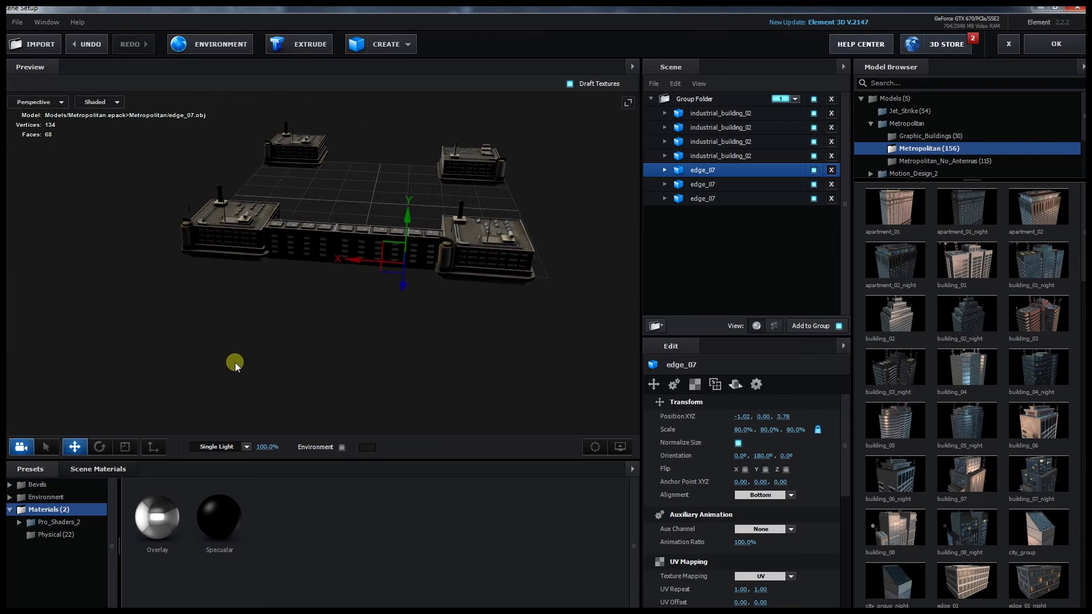
- Create a new group folder and put the three edge_07 buildings into it
{"action": "left_click", "coordinate": [658, 328]}
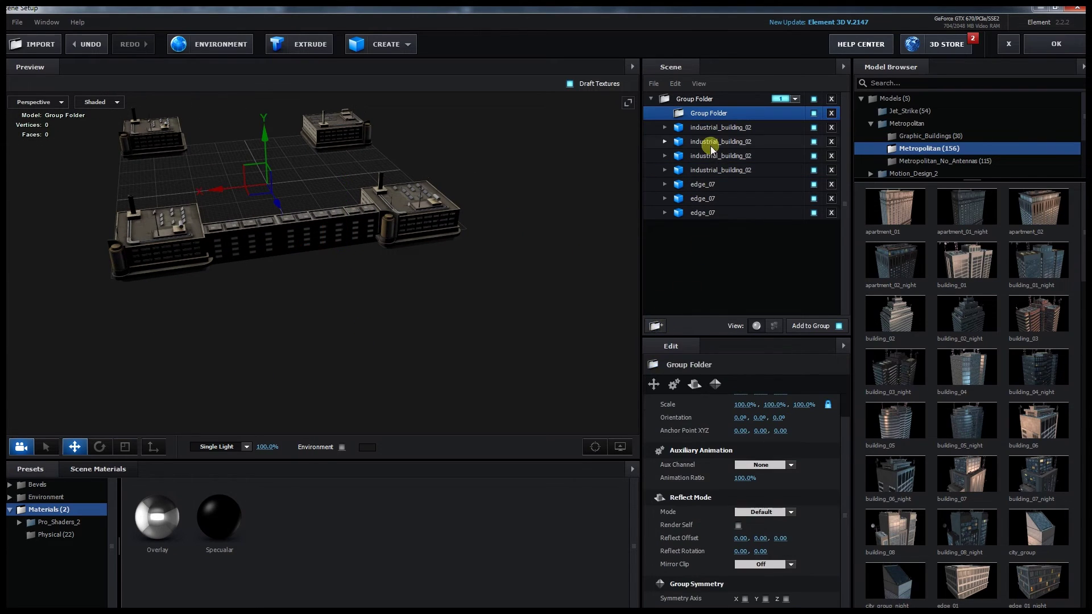
{"action": "left_click_drag", "start_coordinate": [706, 172], "coordinate": [707, 178]}
{"action": "left_click_drag", "start_coordinate": [705, 184], "coordinate": [705, 171]}
{"action": "left_click_drag", "start_coordinate": [702, 216], "coordinate": [718, 176]}
{"action": "left_click", "coordinate": [715, 171]}
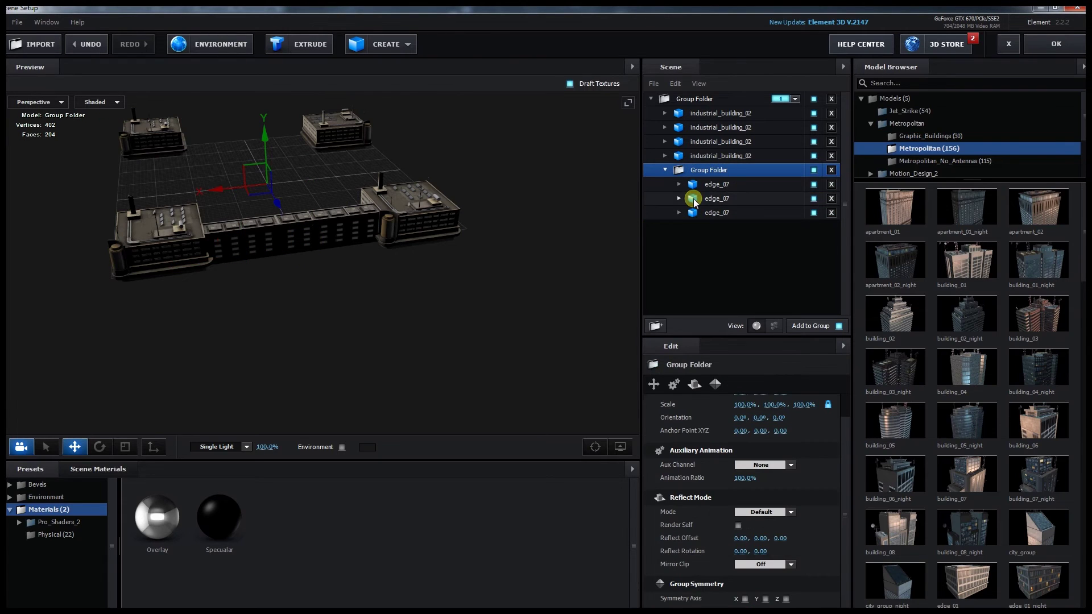
- Duplicate the edge_07 group folder and move the copy along negative Z to the opposite side of the grid
{"action": "key", "text": "ctrl+d"}
{"action": "left_click_drag", "start_coordinate": [280, 206], "coordinate": [243, 126]}
{"action": "scroll", "coordinate": [236, 183], "scroll_direction": "down", "scroll_amount": 2}
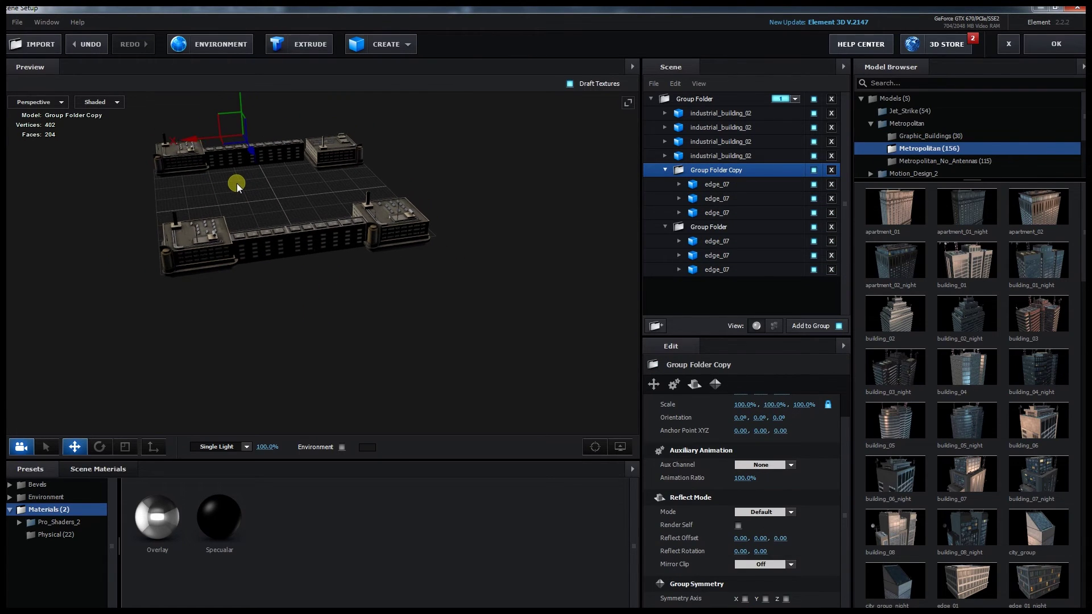
- Delete the two industrial_building_02 models at the negative Z corners
{"action": "left_click", "coordinate": [695, 157]}
{"action": "key", "text": "Delete"}
{"action": "left_click", "coordinate": [727, 126]}
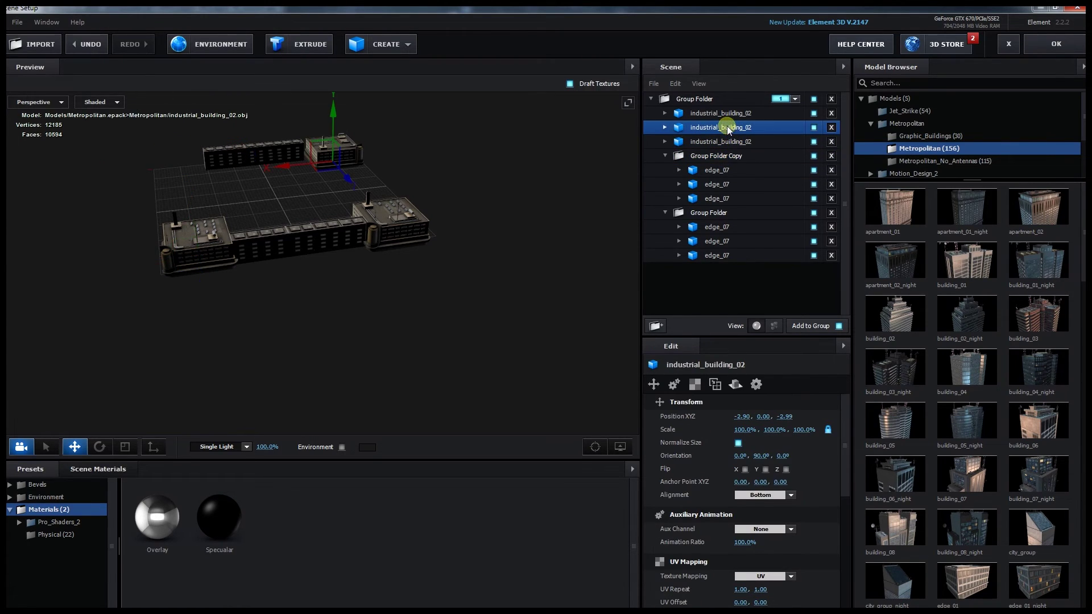
{"action": "key", "text": "Delete"}
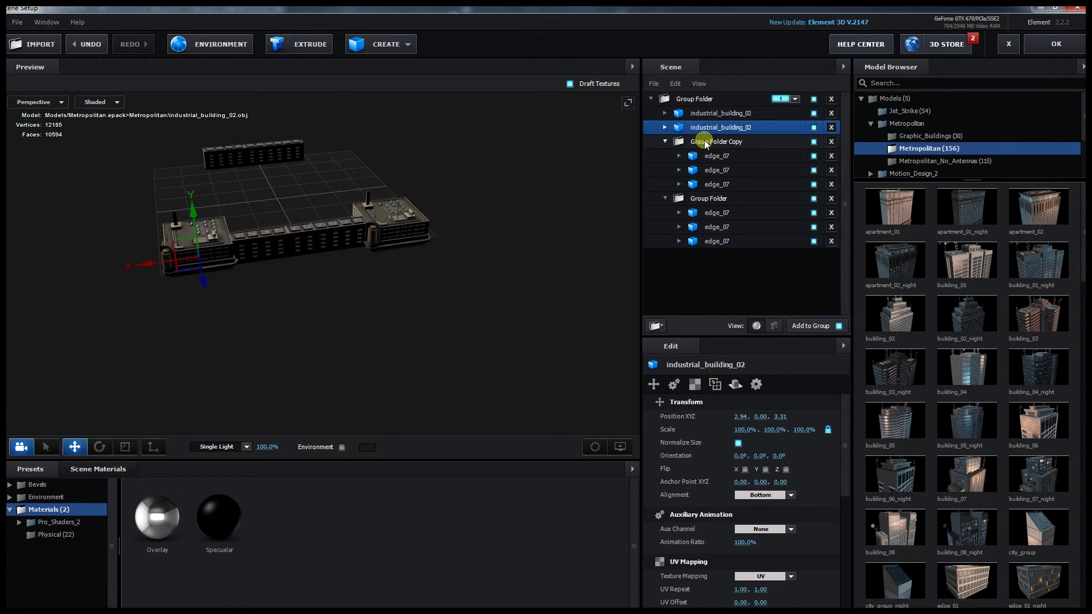
- Duplicate both remaining corner buildings and move the copies to the negative Z side, the negative X one to Z -3.20
{"action": "key", "text": "ctrl+d"}
{"action": "left_click_drag", "start_coordinate": [200, 279], "coordinate": [187, 184]}
{"action": "left_click", "coordinate": [717, 114]}
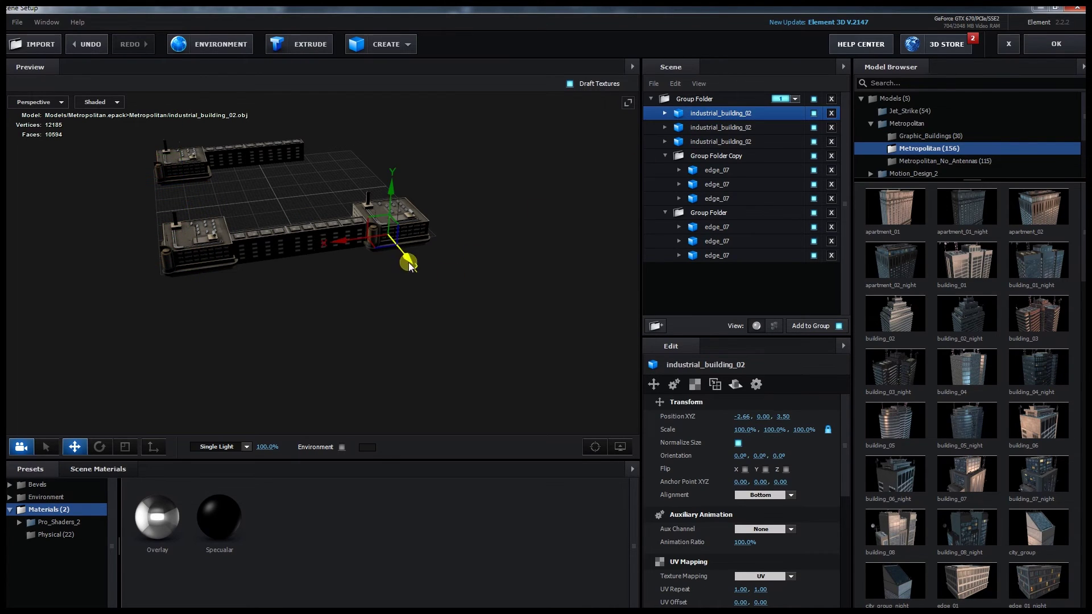
{"action": "key", "text": "ctrl+d"}
{"action": "left_click_drag", "start_coordinate": [408, 263], "coordinate": [341, 178]}
{"action": "left_click_drag", "start_coordinate": [237, 192], "coordinate": [288, 325]}
{"action": "left_click_drag", "start_coordinate": [97, 393], "coordinate": [89, 402]}
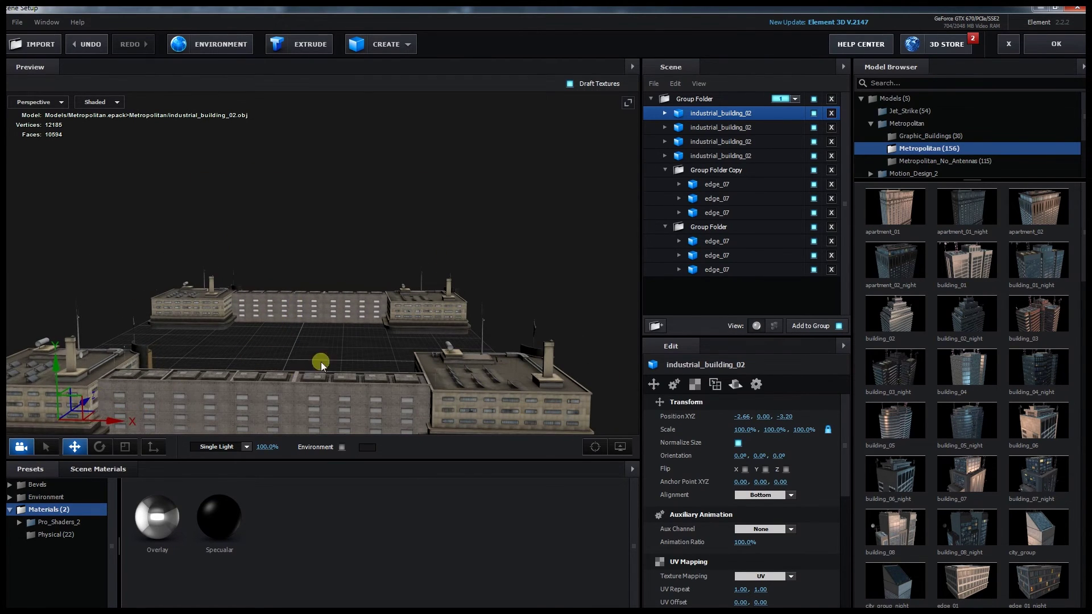
{"action": "left_click_drag", "start_coordinate": [320, 362], "coordinate": [423, 371]}
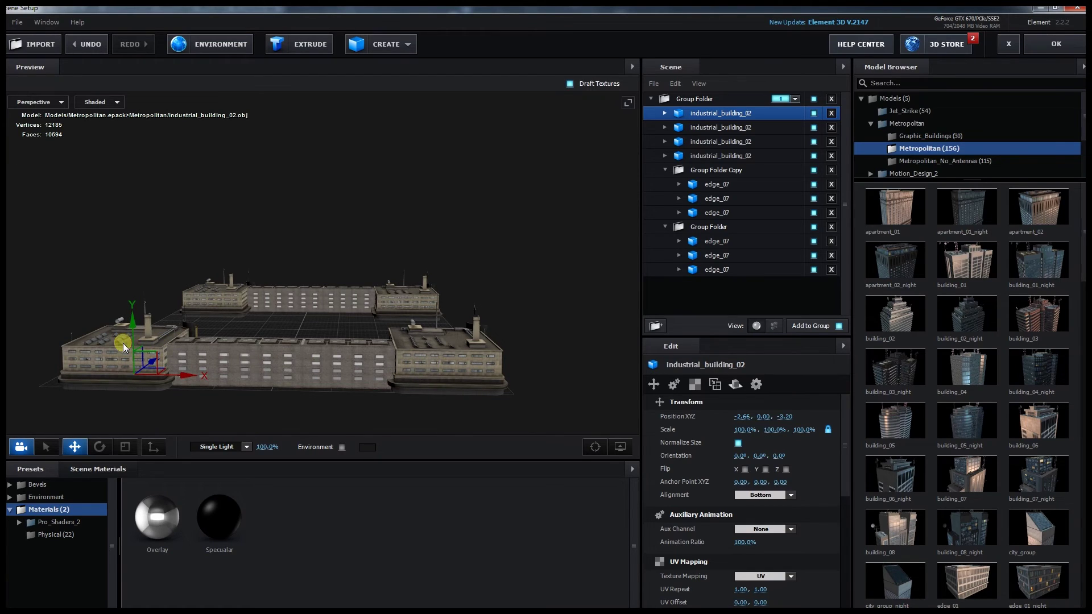
- Try a Y orientation of 180° on the first-listed industrial_building_02
{"action": "left_click", "coordinate": [759, 456]}
{"action": "type", "text": "180"}
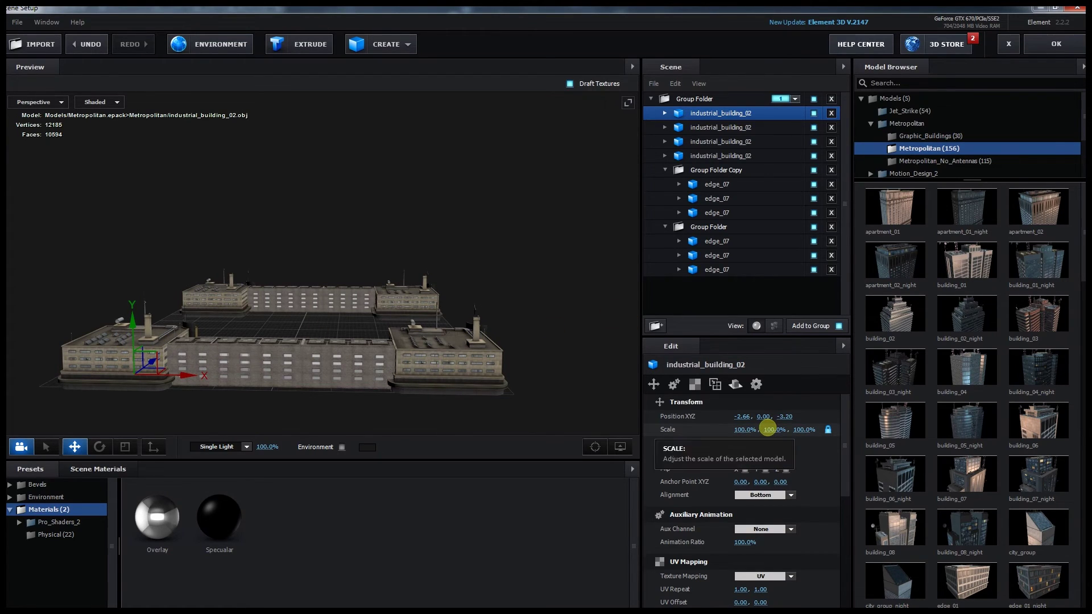
{"action": "key", "text": "Return"}
- Set the Y orientation of the first-listed industrial_building_02 to 270° and move it to Z -3.30
{"action": "left_click", "coordinate": [761, 455]}
{"action": "left_click", "coordinate": [761, 455]}
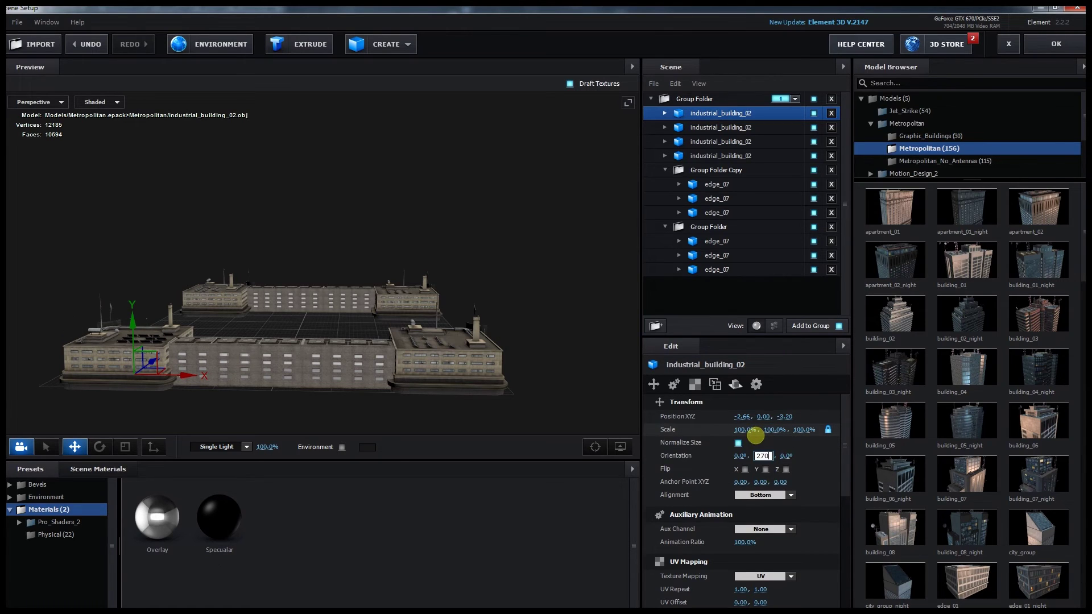
{"action": "key", "text": "Return"}
{"action": "scroll", "coordinate": [155, 357], "scroll_direction": "up", "scroll_amount": 2}
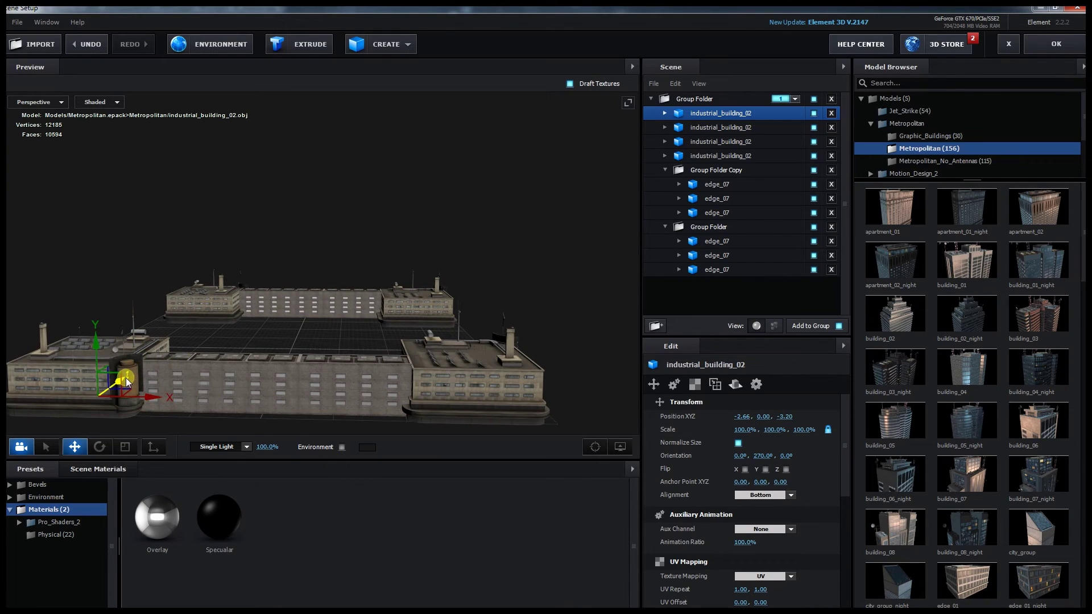
{"action": "left_click_drag", "start_coordinate": [125, 377], "coordinate": [123, 379]}
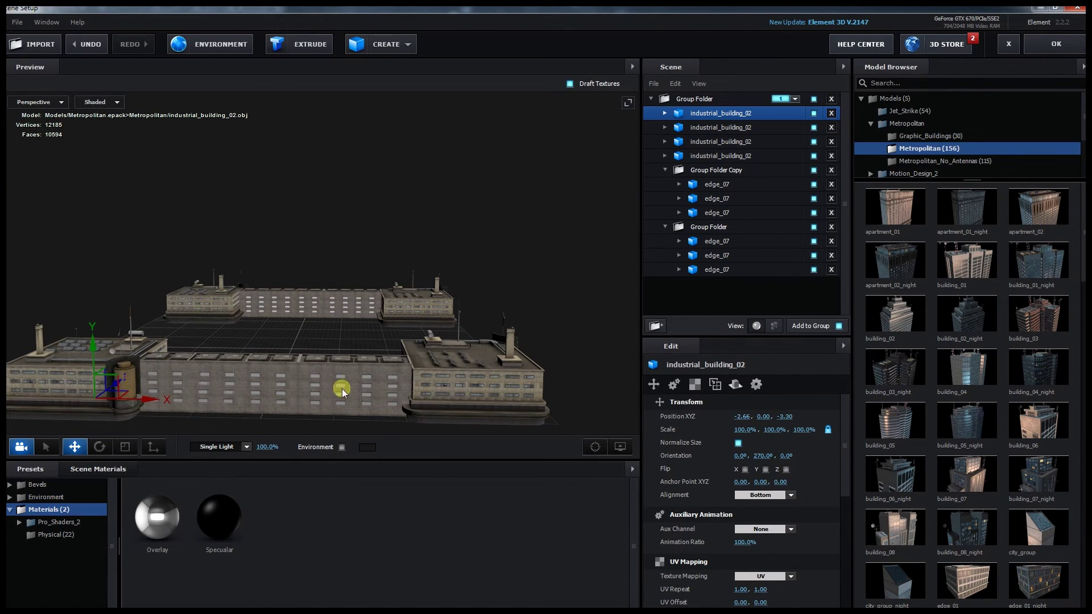
- Move the third-listed industrial_building_02 along Z to -3.19 against the end of its edge_07 row
{"action": "left_click", "coordinate": [722, 142]}
{"action": "left_click_drag", "start_coordinate": [484, 371], "coordinate": [454, 379]}
{"action": "left_click_drag", "start_coordinate": [545, 250], "coordinate": [465, 272]}
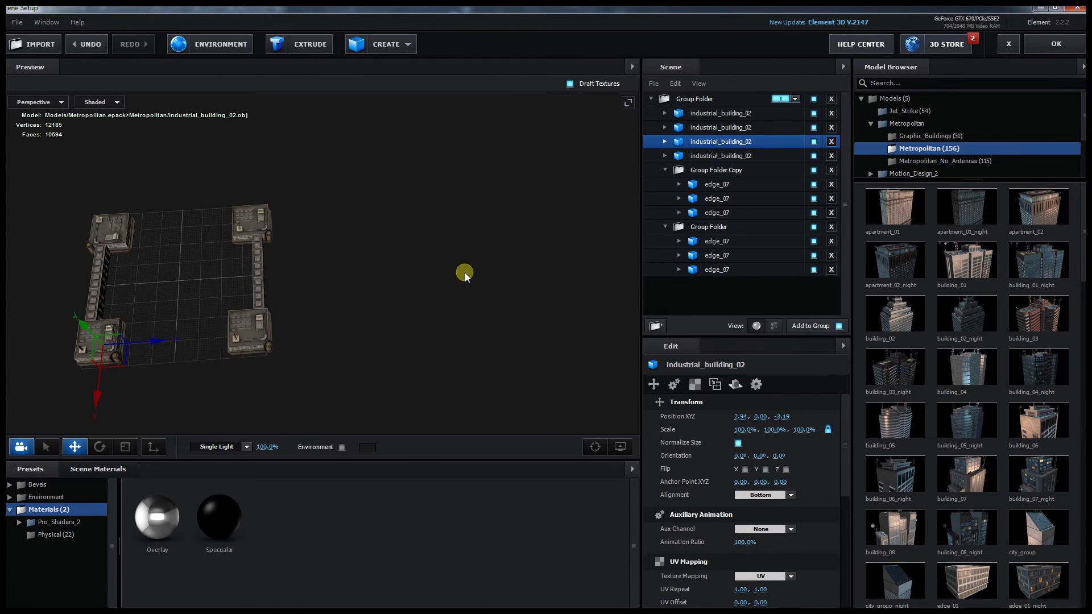
{"action": "left_click_drag", "start_coordinate": [301, 282], "coordinate": [414, 254]}
{"action": "scroll", "coordinate": [413, 254], "scroll_direction": "up", "scroll_amount": 3}
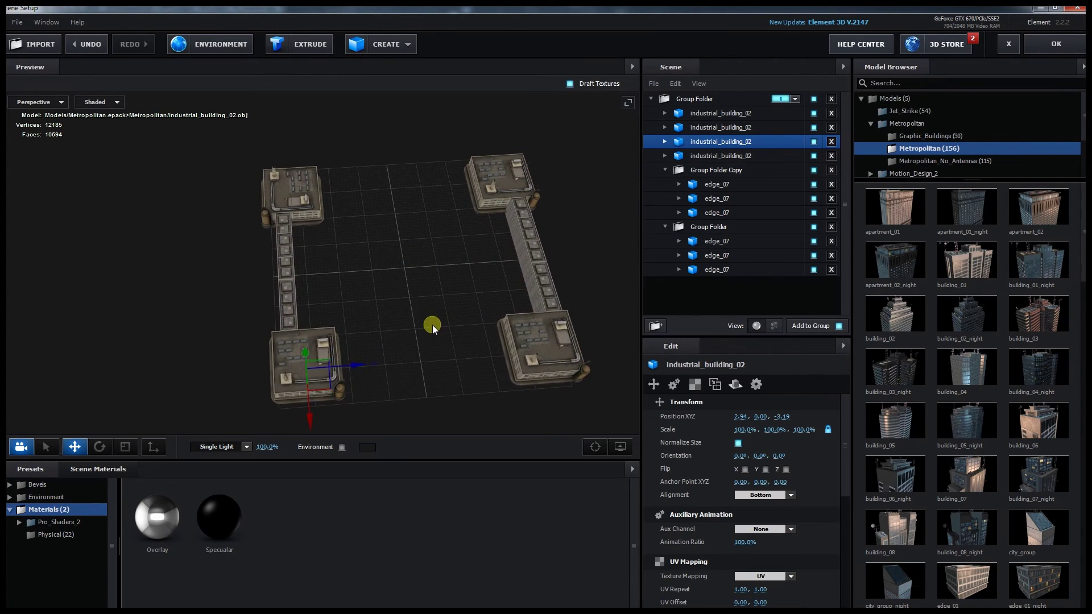
{"action": "left_click_drag", "start_coordinate": [432, 326], "coordinate": [405, 259]}
{"action": "left_click", "coordinate": [665, 169]}
{"action": "left_click", "coordinate": [664, 184]}
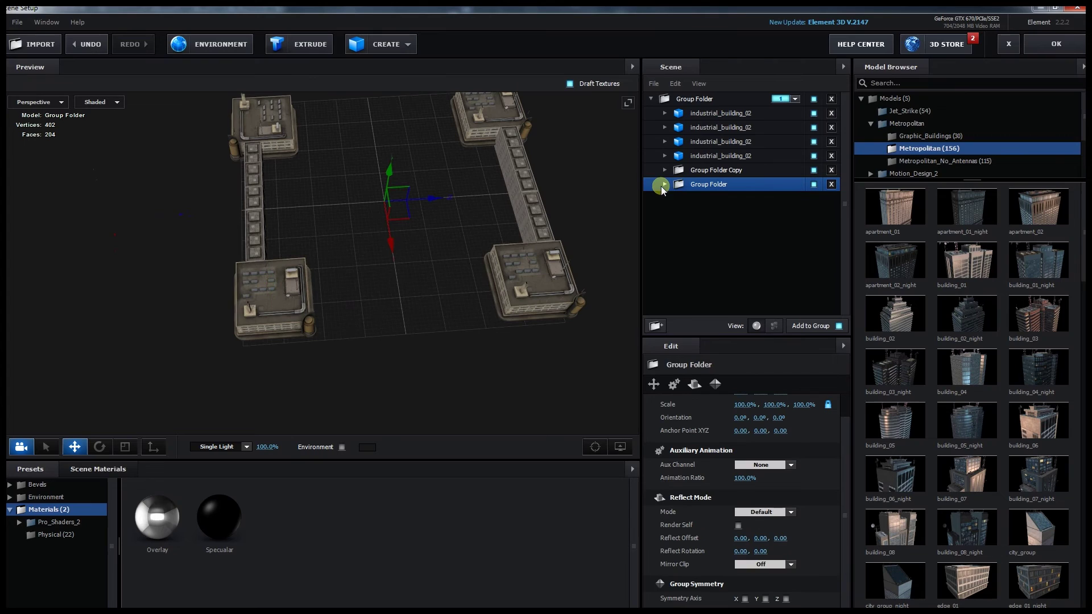
{"action": "scroll", "coordinate": [472, 205], "scroll_direction": "down", "scroll_amount": 3}
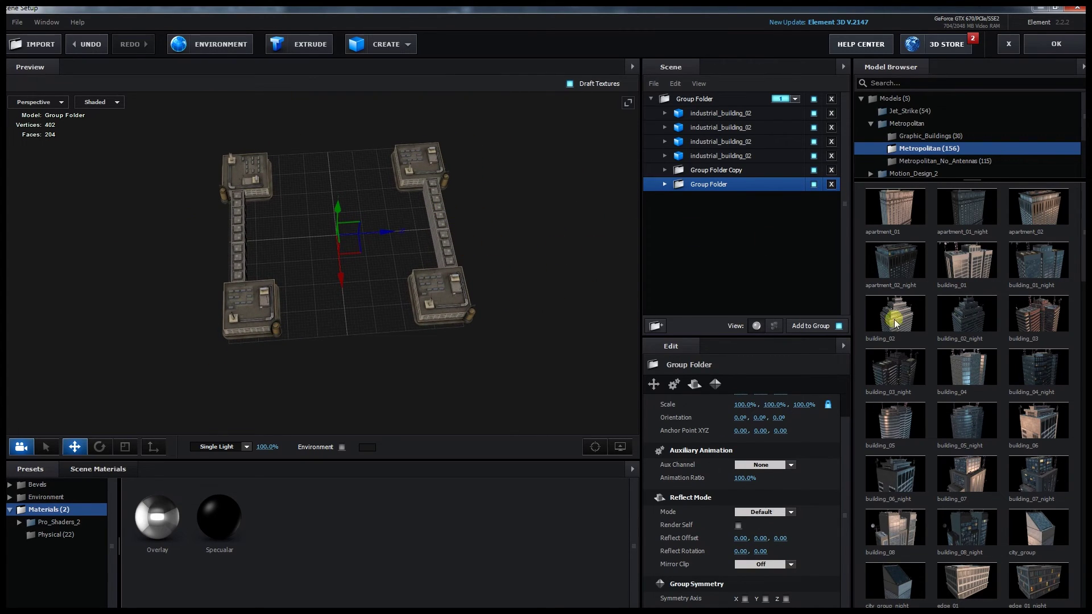
{"action": "scroll", "coordinate": [986, 266], "scroll_direction": "down", "scroll_amount": 6}
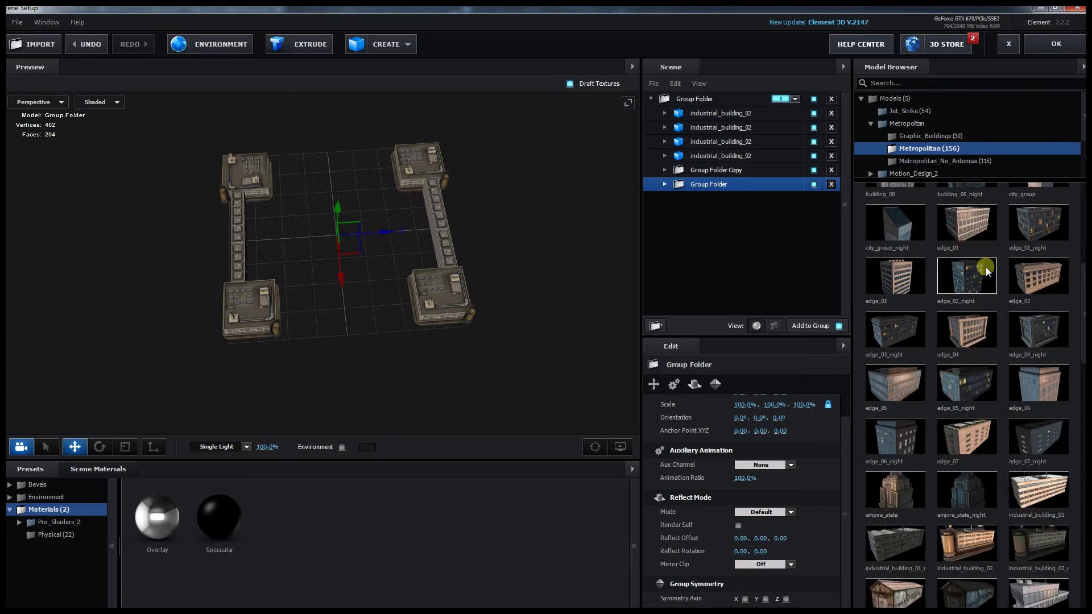
{"action": "left_click", "coordinate": [966, 435]}
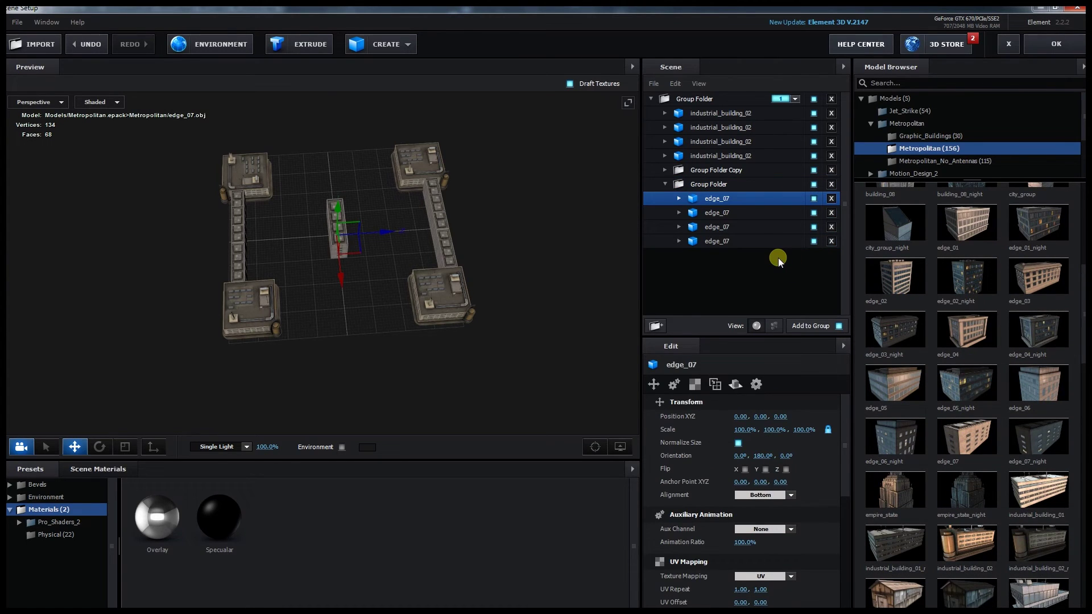
{"action": "key", "text": "Delete"}
- Add an edge_05 building to the top-level Group Folder and set its Y orientation to 90°
{"action": "left_click", "coordinate": [699, 102]}
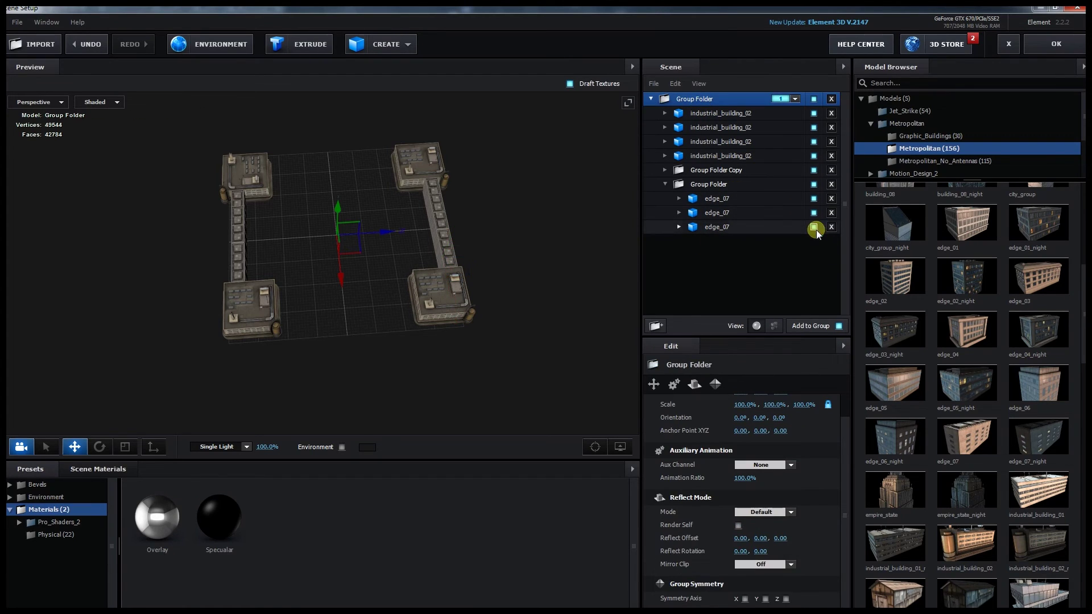
{"action": "left_click", "coordinate": [893, 382]}
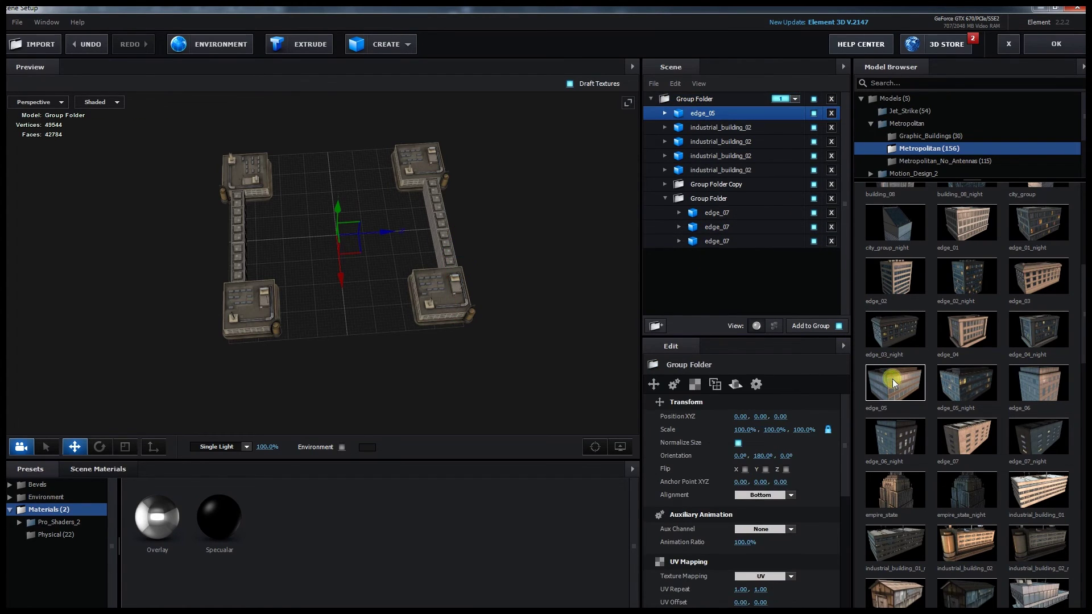
{"action": "left_click", "coordinate": [763, 456]}
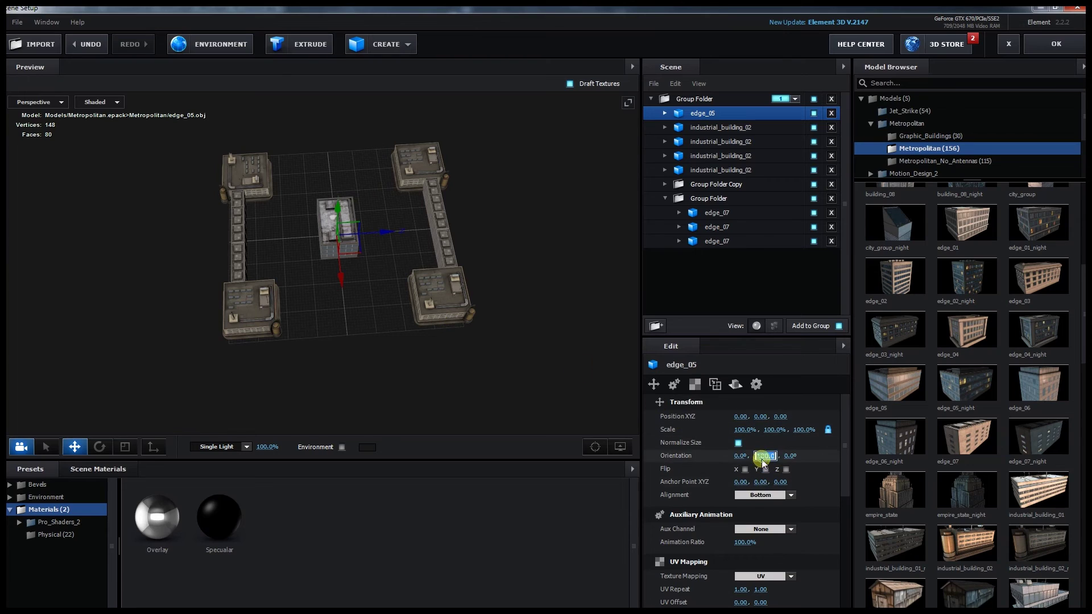
{"action": "type", "text": "0"}
{"action": "key", "text": "Return"}
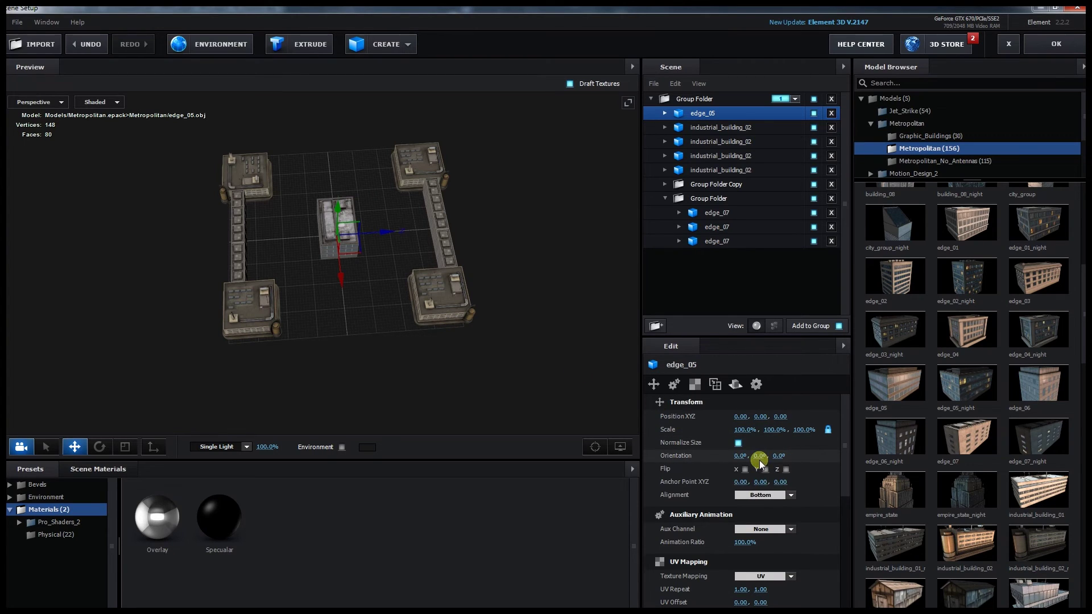
{"action": "key", "text": "Return"}
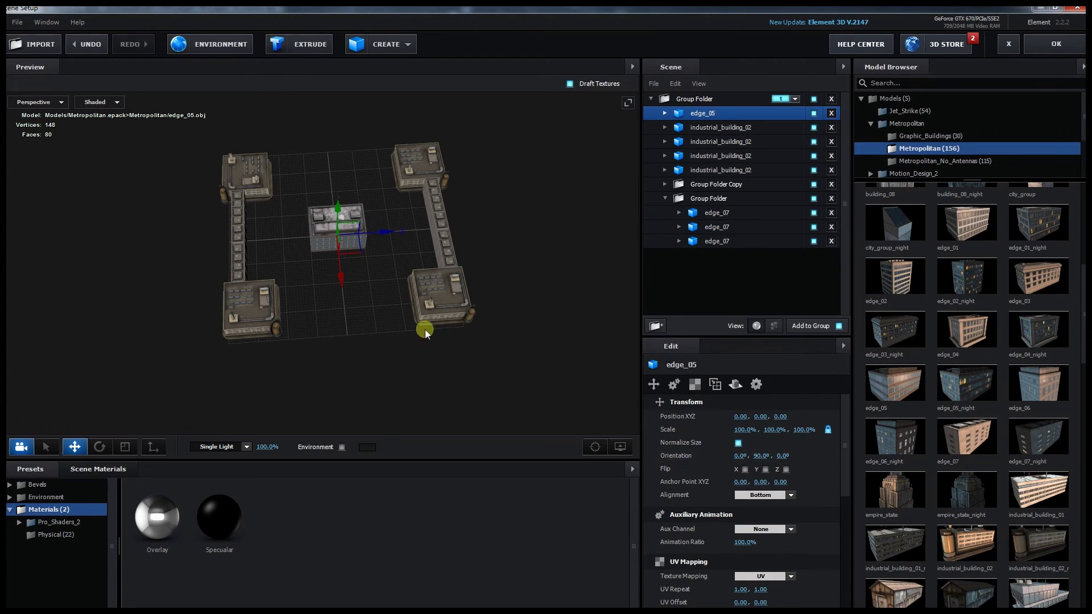
- Scale edge_05 to 76.5% and move it to X 2.91, Z -1.59, against the corner building
{"action": "scroll", "coordinate": [425, 330], "scroll_direction": "up", "scroll_amount": 3}
{"action": "left_click_drag", "start_coordinate": [337, 270], "coordinate": [407, 368]}
{"action": "left_click_drag", "start_coordinate": [743, 432], "coordinate": [722, 434]}
{"action": "scroll", "coordinate": [288, 346], "scroll_direction": "up", "scroll_amount": 3}
{"action": "left_click_drag", "start_coordinate": [288, 346], "coordinate": [307, 358]}
{"action": "scroll", "coordinate": [266, 355], "scroll_direction": "down", "scroll_amount": 3}
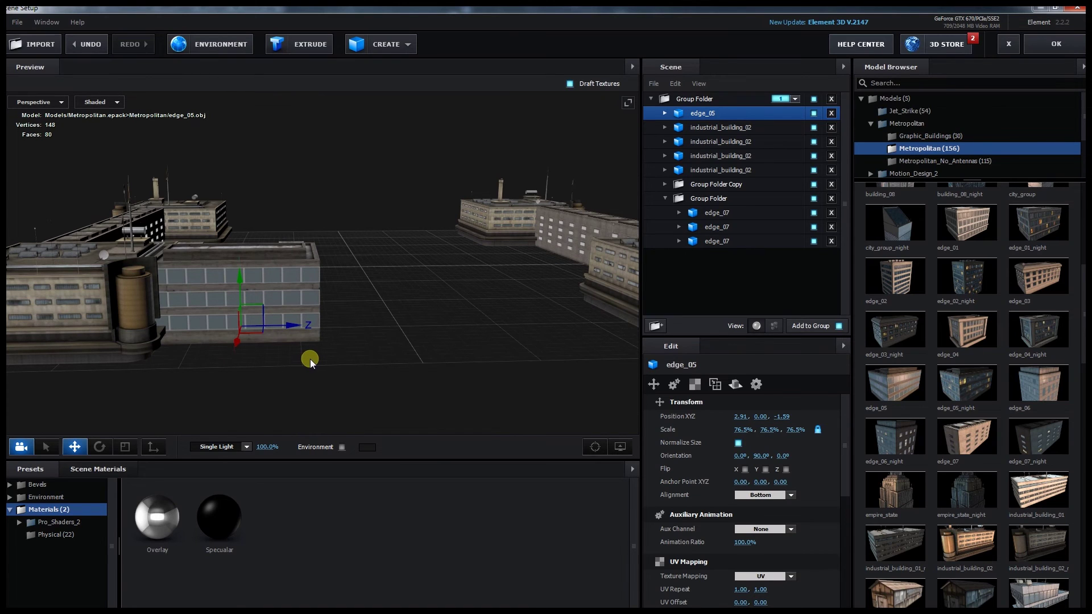
- Duplicate edge_05 twice along Z to close the gap between the corner buildings, with the last copy at Z 1.41
{"action": "left_click_drag", "start_coordinate": [365, 349], "coordinate": [390, 319]}
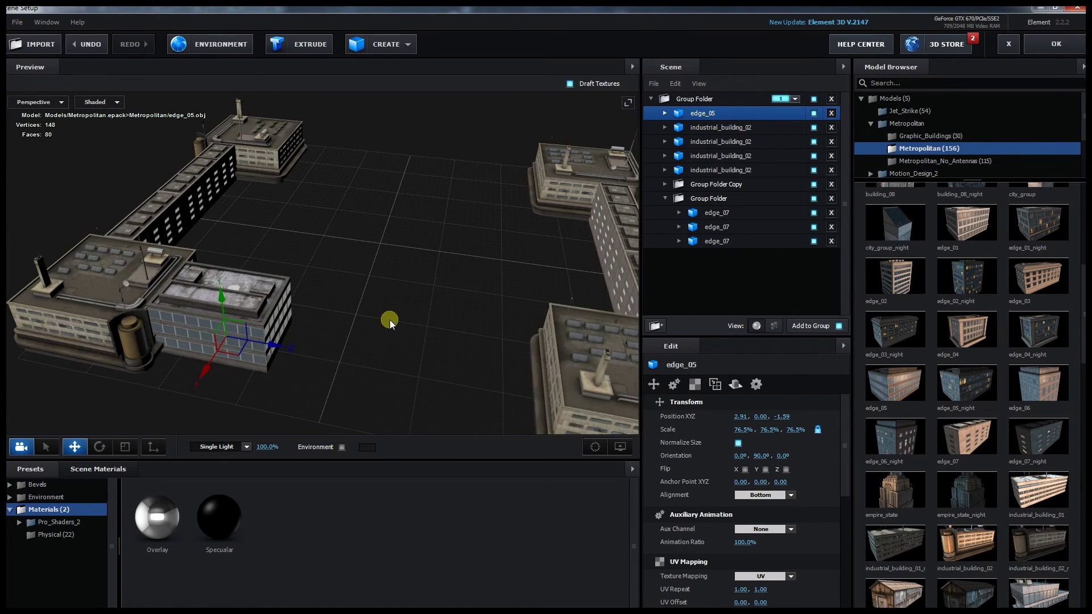
{"action": "left_click_drag", "start_coordinate": [278, 349], "coordinate": [391, 364]}
{"action": "mouse_move", "coordinate": [272, 384]}
{"action": "left_mouse_down"}
{"action": "mouse_move", "coordinate": [252, 357]}
{"action": "mouse_move", "coordinate": [262, 382]}
{"action": "left_mouse_up"}
{"action": "left_click_drag", "start_coordinate": [406, 358], "coordinate": [528, 362]}
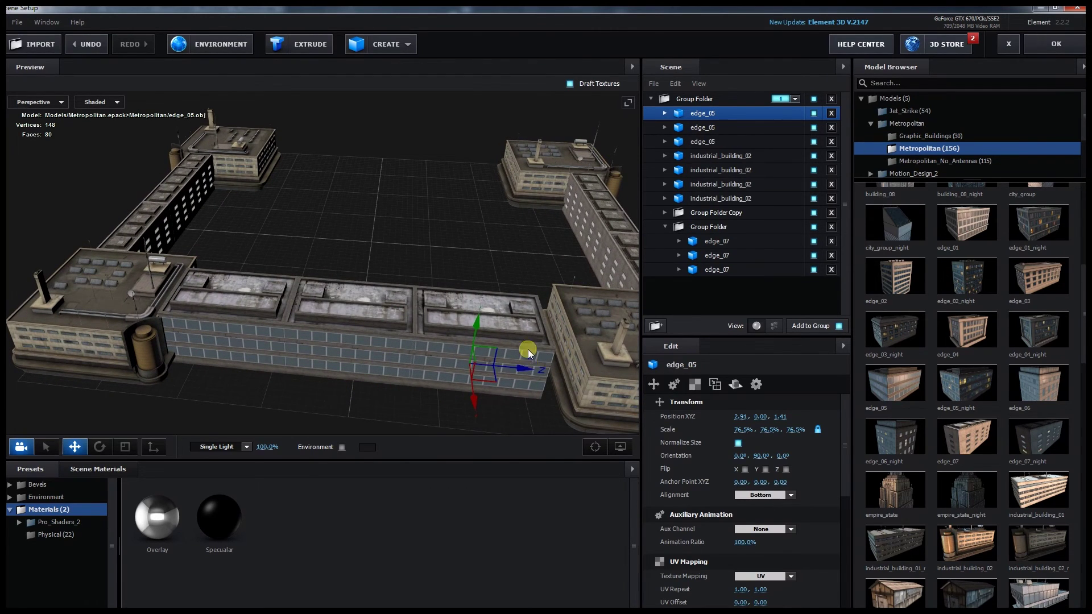
- Move two of the top-level industrial_building_02 models into the nested Group Folder that holds the edge_07 row
{"action": "scroll", "coordinate": [527, 349], "scroll_direction": "down", "scroll_amount": 5}
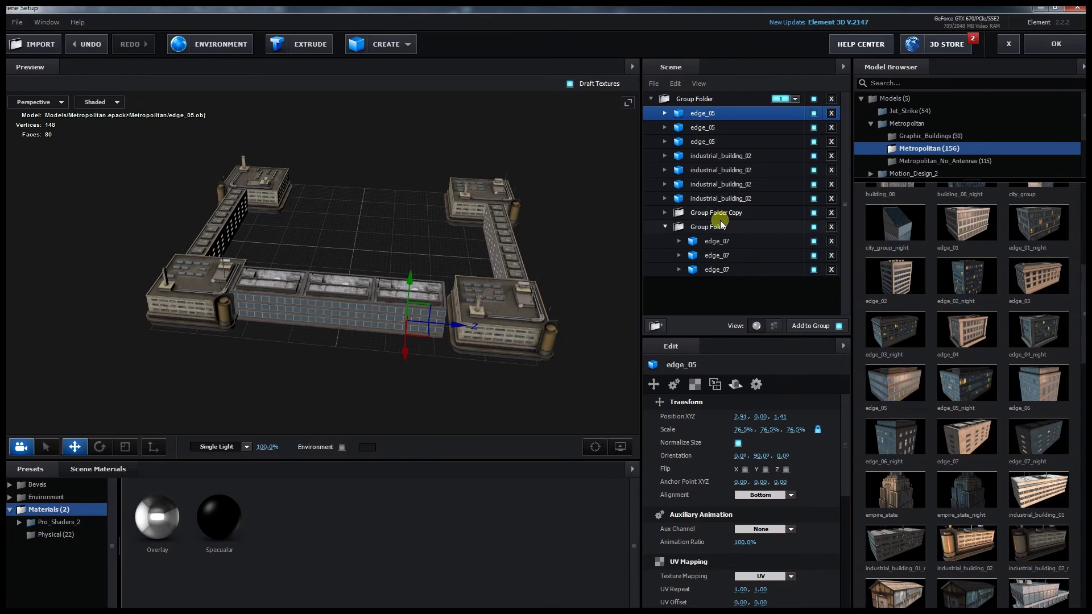
{"action": "left_click", "coordinate": [813, 227]}
{"action": "left_click", "coordinate": [813, 227]}
{"action": "left_click", "coordinate": [813, 198]}
{"action": "left_click", "coordinate": [813, 198]}
{"action": "left_click_drag", "start_coordinate": [776, 195], "coordinate": [723, 216]}
{"action": "left_click", "coordinate": [814, 184]}
{"action": "left_click", "coordinate": [814, 183]}
{"action": "left_click", "coordinate": [813, 169]}
{"action": "left_click", "coordinate": [814, 169]}
{"action": "left_click_drag", "start_coordinate": [757, 168], "coordinate": [707, 210]}
{"action": "left_click", "coordinate": [713, 200]}
- Add a low_building to the top-level Group Folder and move it along X to -2.36 on the open side
{"action": "left_click_drag", "start_coordinate": [400, 253], "coordinate": [398, 255]}
{"action": "left_click_drag", "start_coordinate": [333, 226], "coordinate": [404, 141]}
{"action": "scroll", "coordinate": [404, 143], "scroll_direction": "up", "scroll_amount": 3}
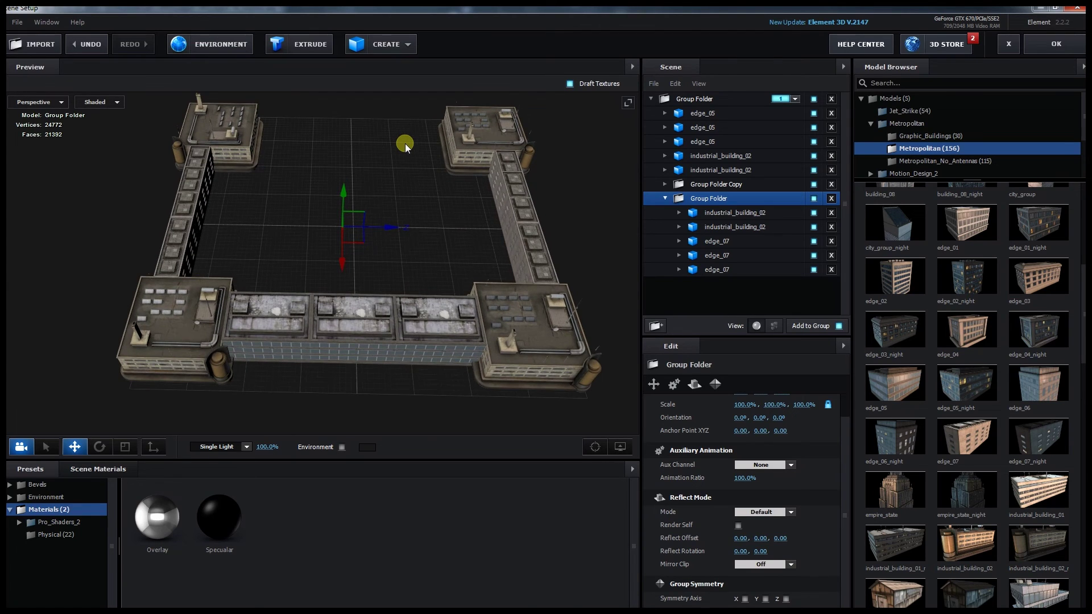
{"action": "left_click_drag", "start_coordinate": [404, 143], "coordinate": [370, 323]}
{"action": "scroll", "coordinate": [868, 242], "scroll_direction": "up", "scroll_amount": 6}
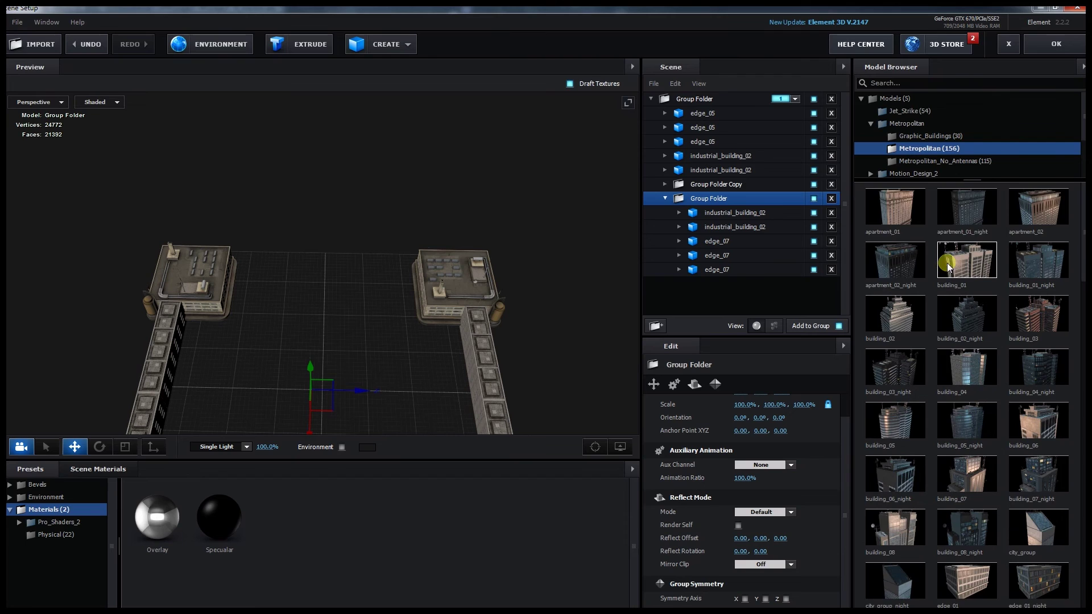
{"action": "scroll", "coordinate": [947, 263], "scroll_direction": "down", "scroll_amount": 9}
{"action": "scroll", "coordinate": [943, 268], "scroll_direction": "down", "scroll_amount": 1}
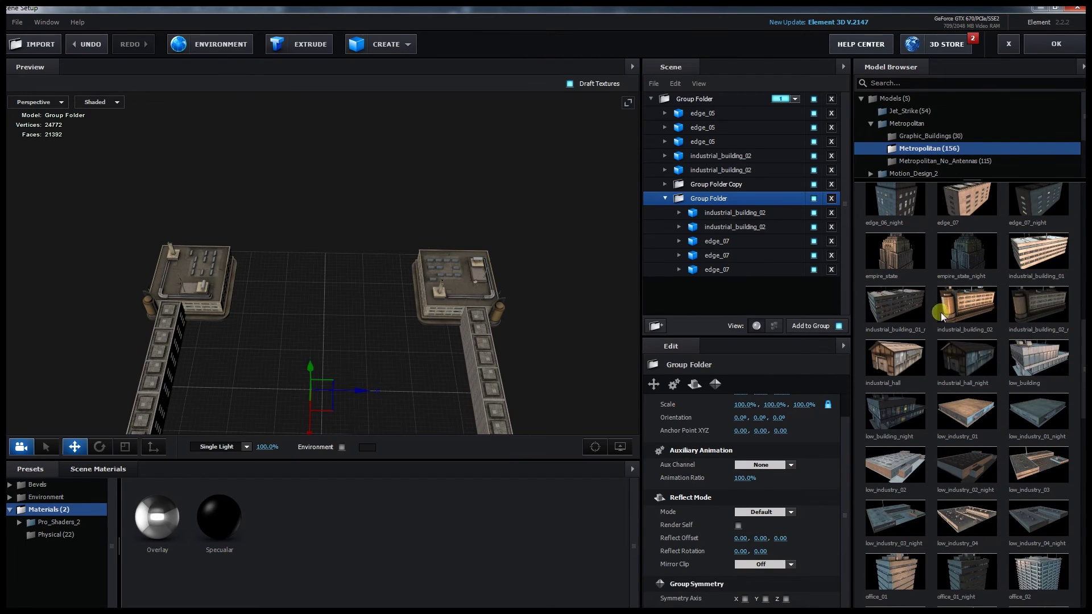
{"action": "left_click", "coordinate": [701, 100]}
{"action": "left_click", "coordinate": [1038, 351]}
{"action": "scroll", "coordinate": [483, 264], "scroll_direction": "down", "scroll_amount": 1}
{"action": "scroll", "coordinate": [413, 287], "scroll_direction": "up", "scroll_amount": 3}
{"action": "scroll", "coordinate": [344, 309], "scroll_direction": "down", "scroll_amount": 1}
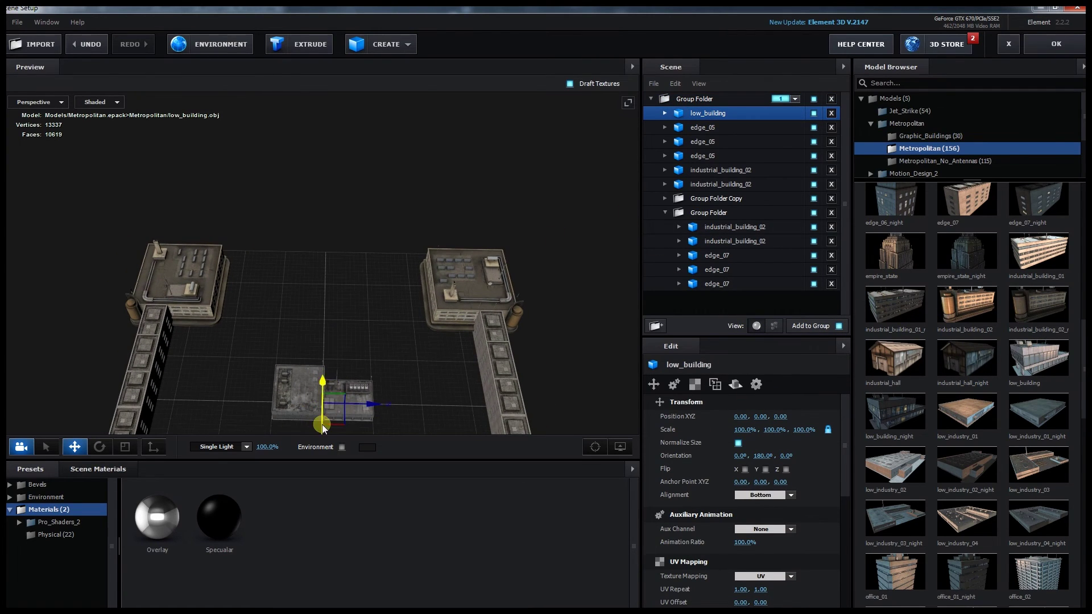
{"action": "left_click_drag", "start_coordinate": [317, 428], "coordinate": [328, 335]}
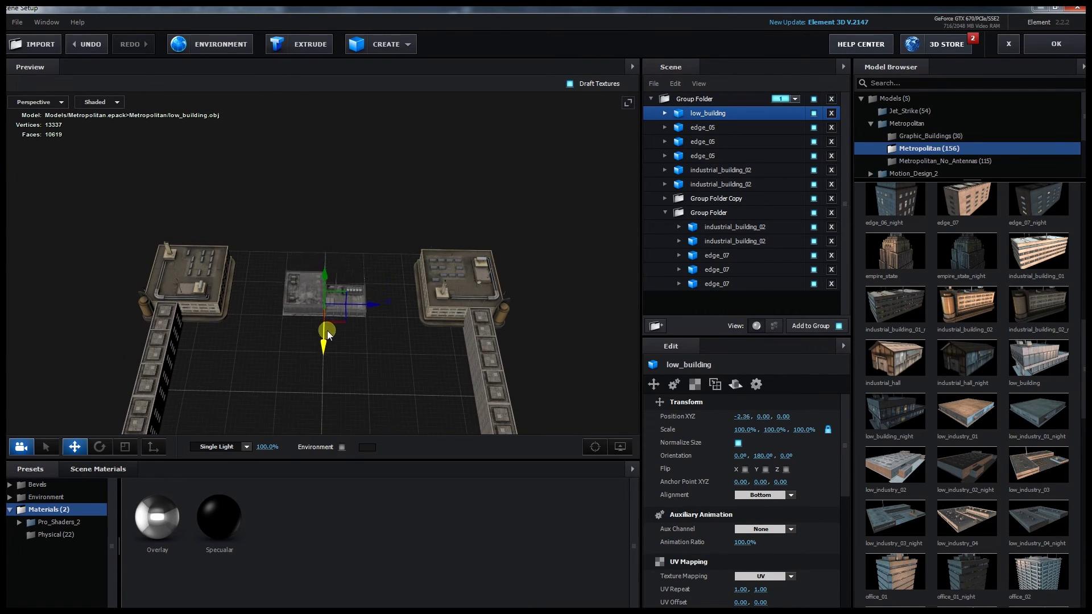
- Try Y orientations of 90° and 0° on low_building
{"action": "left_click", "coordinate": [764, 455]}
{"action": "type", "text": "90"}
{"action": "key", "text": "Return"}
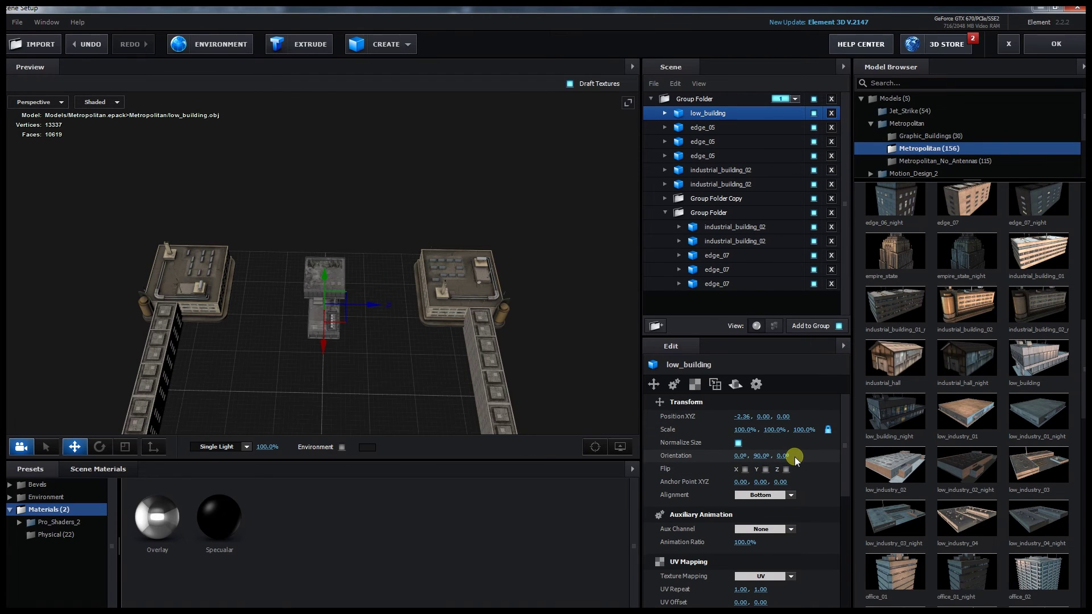
{"action": "left_click_drag", "start_coordinate": [378, 324], "coordinate": [443, 235]}
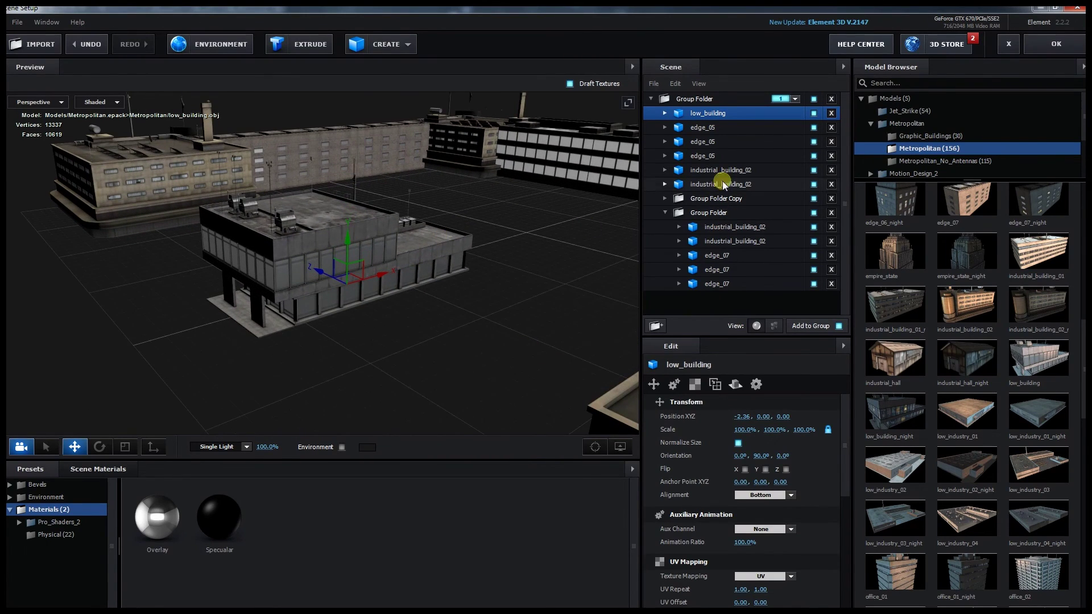
{"action": "left_click", "coordinate": [762, 456]}
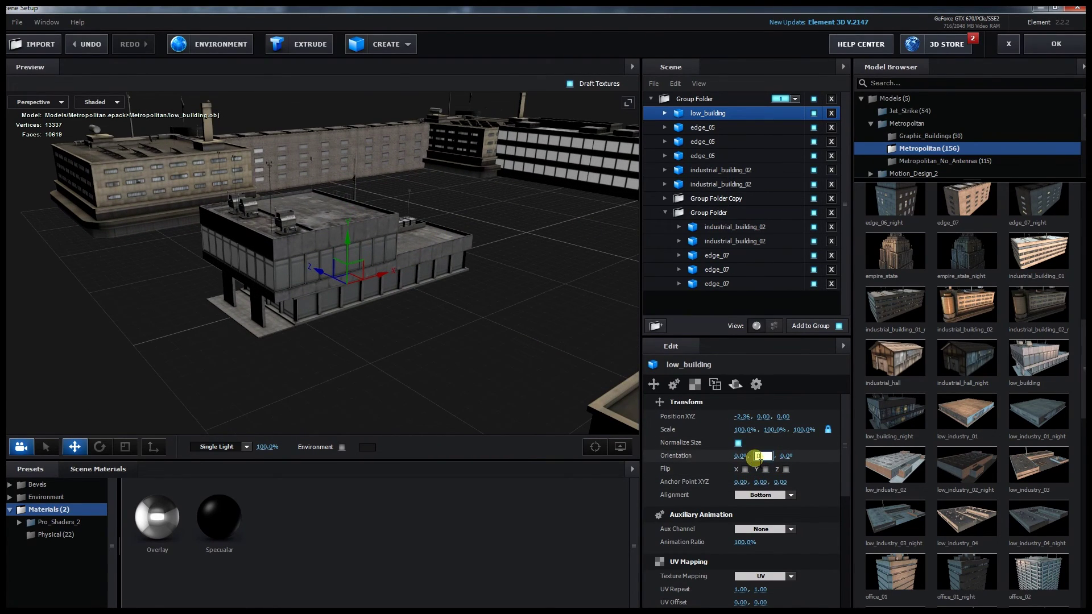
{"action": "type", "text": "0"}
{"action": "key", "text": "Return"}
{"action": "left_click_drag", "start_coordinate": [626, 330], "coordinate": [431, 278]}
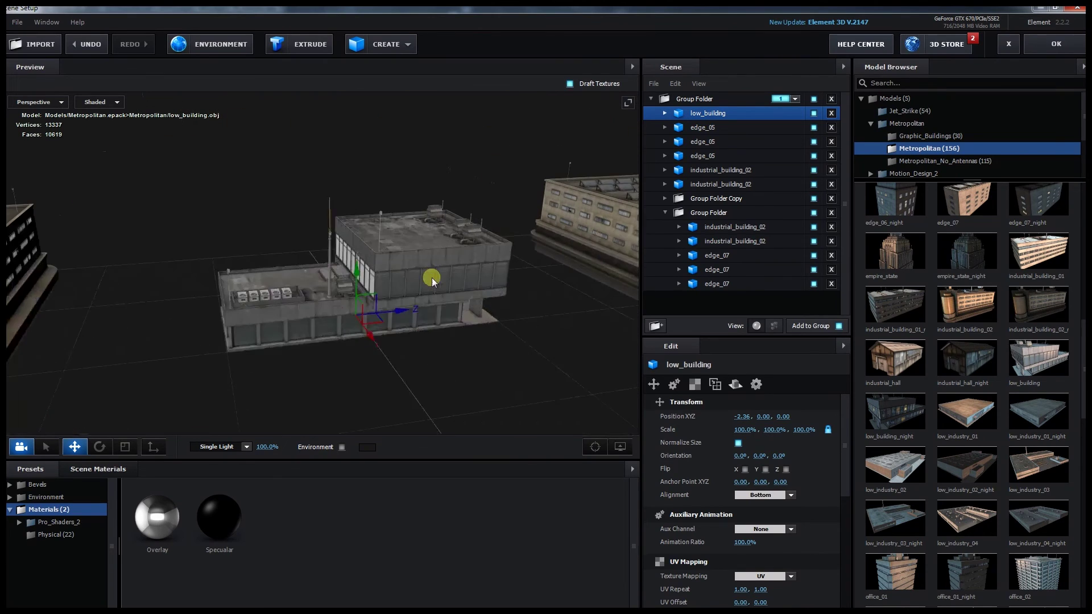
- Set low_building's Y orientation to 180° and shift it along X to -2.38
{"action": "left_click", "coordinate": [762, 456]}
{"action": "type", "text": "180"}
{"action": "key", "text": "Return"}
{"action": "left_click_drag", "start_coordinate": [370, 337], "coordinate": [392, 471]}
{"action": "scroll", "coordinate": [394, 404], "scroll_direction": "down", "scroll_amount": 2}
{"action": "left_click_drag", "start_coordinate": [394, 404], "coordinate": [361, 343]}
{"action": "left_click_drag", "start_coordinate": [316, 312], "coordinate": [270, 363]}
{"action": "scroll", "coordinate": [269, 363], "scroll_direction": "down", "scroll_amount": 5}
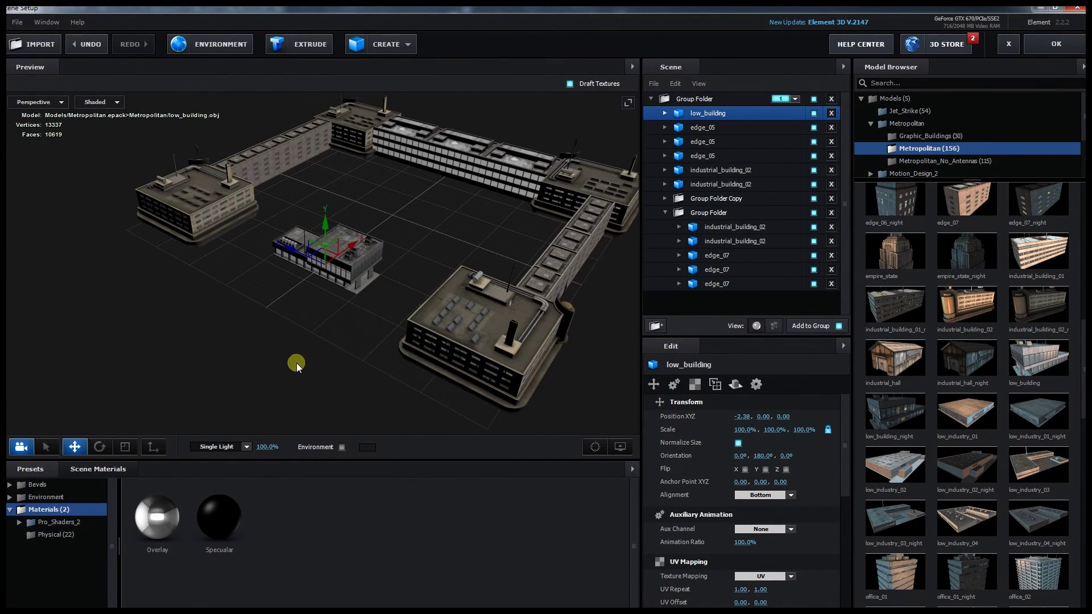
{"action": "left_click_drag", "start_coordinate": [268, 344], "coordinate": [356, 355]}
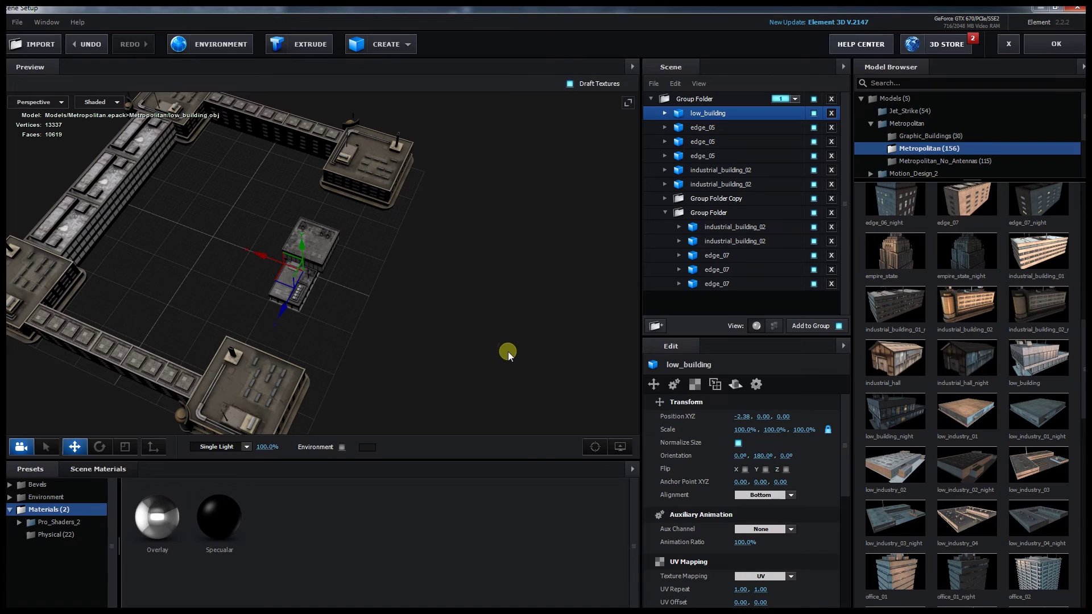
- Add an edge_01 building, set its Y orientation to 90° and move it to X -2.53, Z -1.73
{"action": "scroll", "coordinate": [961, 472], "scroll_direction": "up", "scroll_amount": 5}
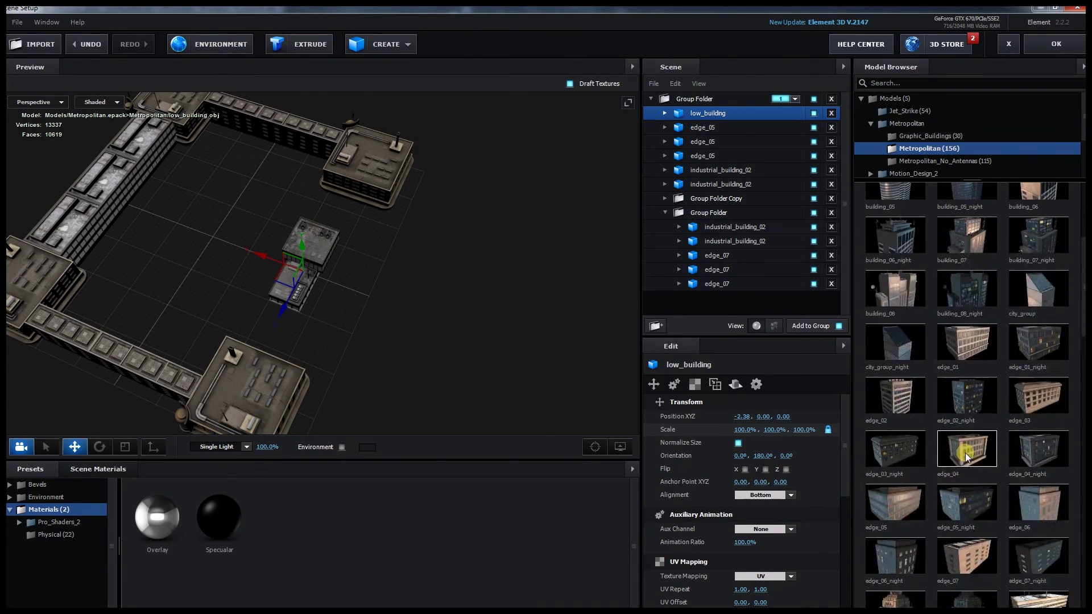
{"action": "scroll", "coordinate": [975, 405], "scroll_direction": "up", "scroll_amount": 1}
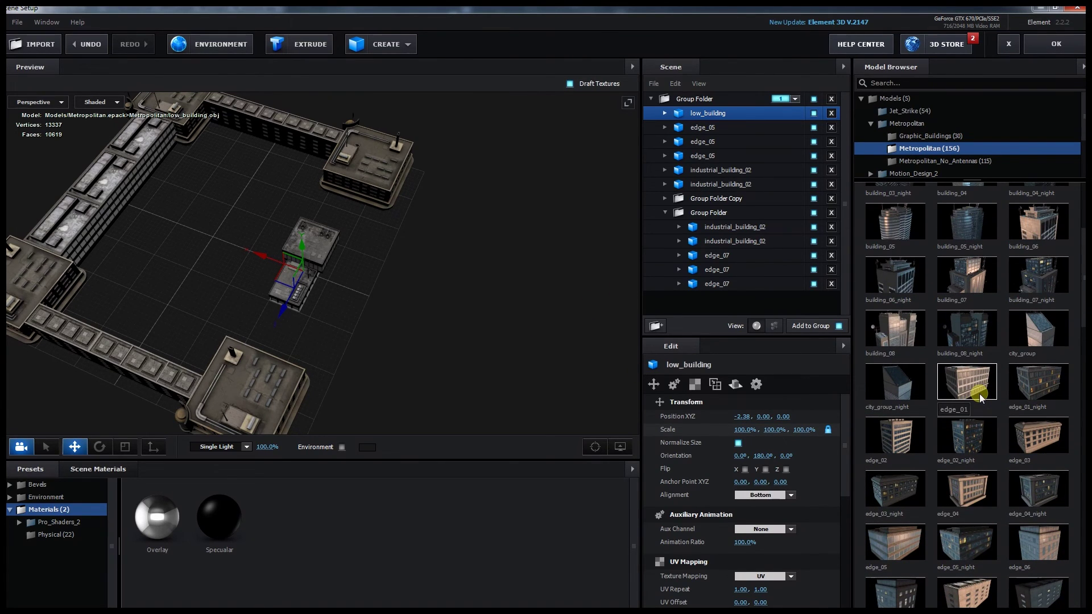
{"action": "left_click", "coordinate": [973, 382]}
{"action": "left_click_drag", "start_coordinate": [402, 358], "coordinate": [343, 353]}
{"action": "left_click", "coordinate": [763, 456]}
{"action": "type", "text": "90"}
{"action": "key", "text": "Return"}
{"action": "left_click_drag", "start_coordinate": [146, 360], "coordinate": [295, 244]}
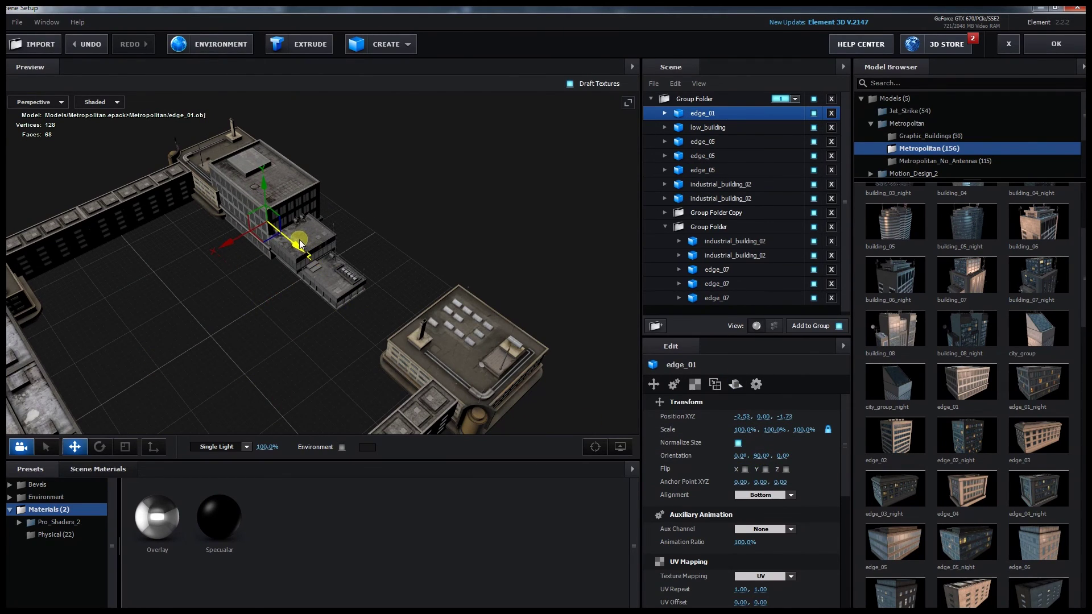
- Scale edge_01 down and adjust its position between the corner building and low_building
{"action": "left_click_drag", "start_coordinate": [742, 429], "coordinate": [697, 426]}
{"action": "mouse_move", "coordinate": [283, 345]}
{"action": "left_mouse_down"}
{"action": "mouse_move", "coordinate": [299, 305]}
{"action": "mouse_move", "coordinate": [264, 314]}
{"action": "mouse_move", "coordinate": [302, 347]}
{"action": "left_mouse_up"}
{"action": "scroll", "coordinate": [264, 314], "scroll_direction": "up", "scroll_amount": 5}
{"action": "left_click_drag", "start_coordinate": [88, 349], "coordinate": [440, 395]}
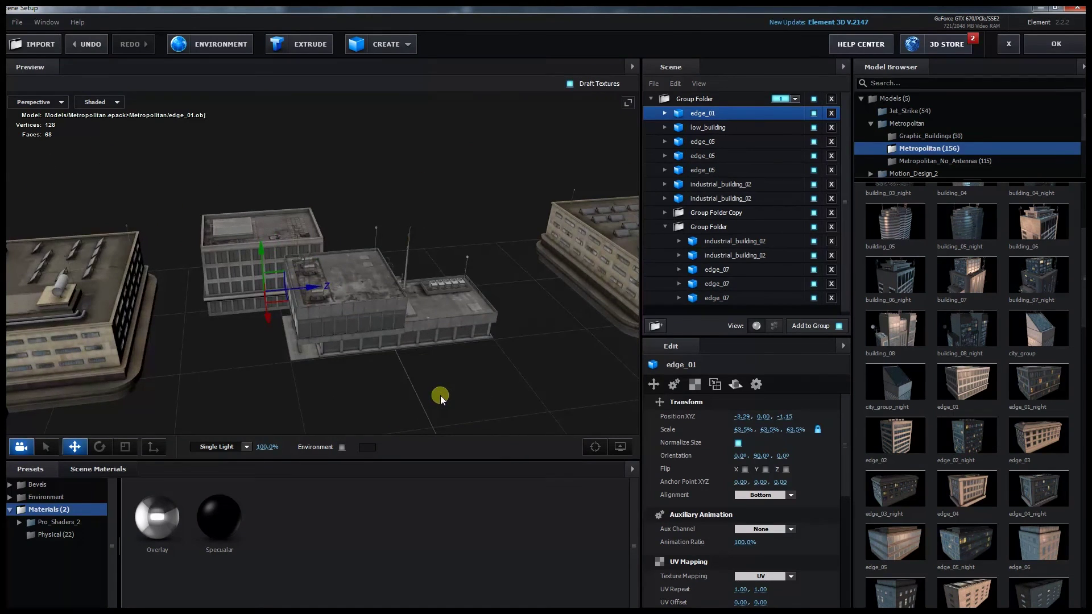
{"action": "left_click_drag", "start_coordinate": [226, 383], "coordinate": [453, 264]}
- Duplicate edge_01 and arrange the copies along the low_building side of the complex
{"action": "key", "text": "ctrl+d"}
{"action": "key", "text": "ctrl+d"}
{"action": "left_click_drag", "start_coordinate": [573, 312], "coordinate": [592, 336]}
{"action": "key", "text": "ctrl+d"}
- Accept the finished Element scene setup and save the project
{"action": "scroll", "coordinate": [418, 362], "scroll_direction": "down", "scroll_amount": 2}
{"action": "left_click_drag", "start_coordinate": [418, 362], "coordinate": [335, 352]}
{"action": "left_click", "coordinate": [1056, 44]}
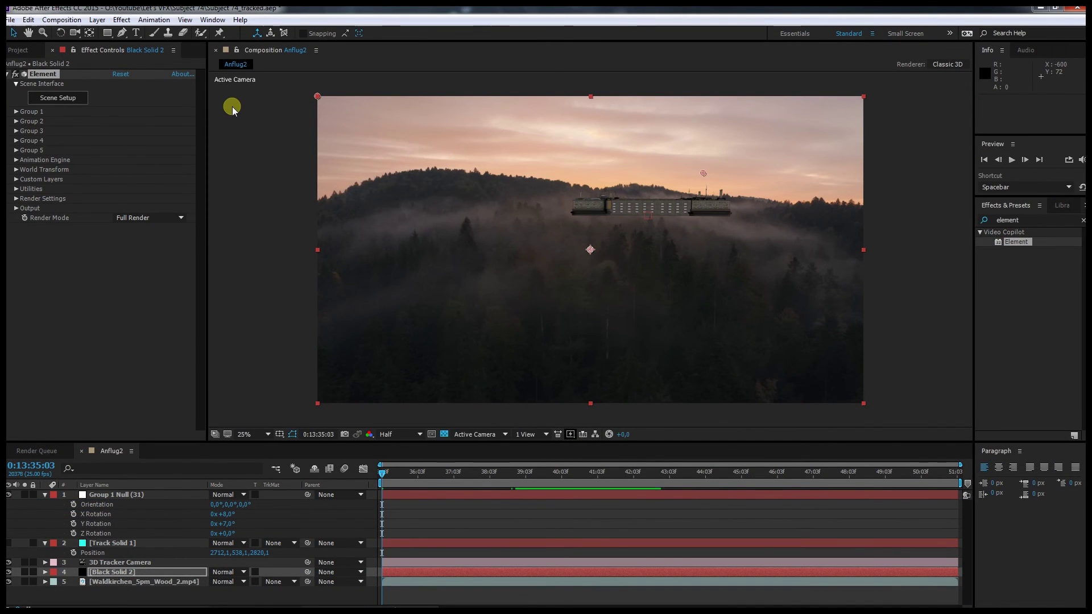
{"action": "key", "text": "ctrl+s"}
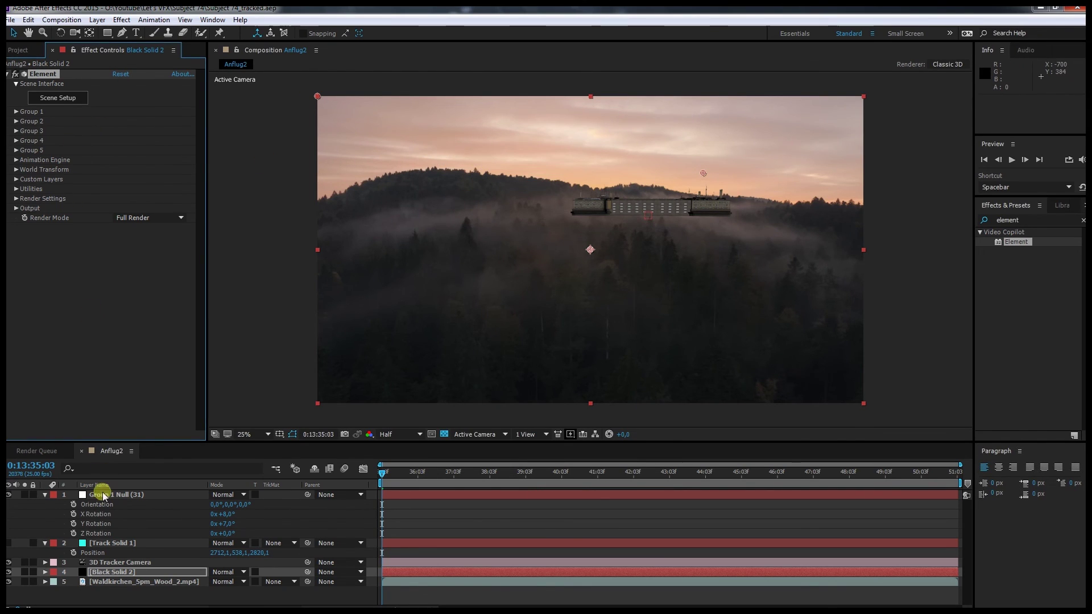
- Set the Group 1 Null layer's X Rotation to 13° and its Y Rotation to -218°
{"action": "left_click", "coordinate": [120, 496]}
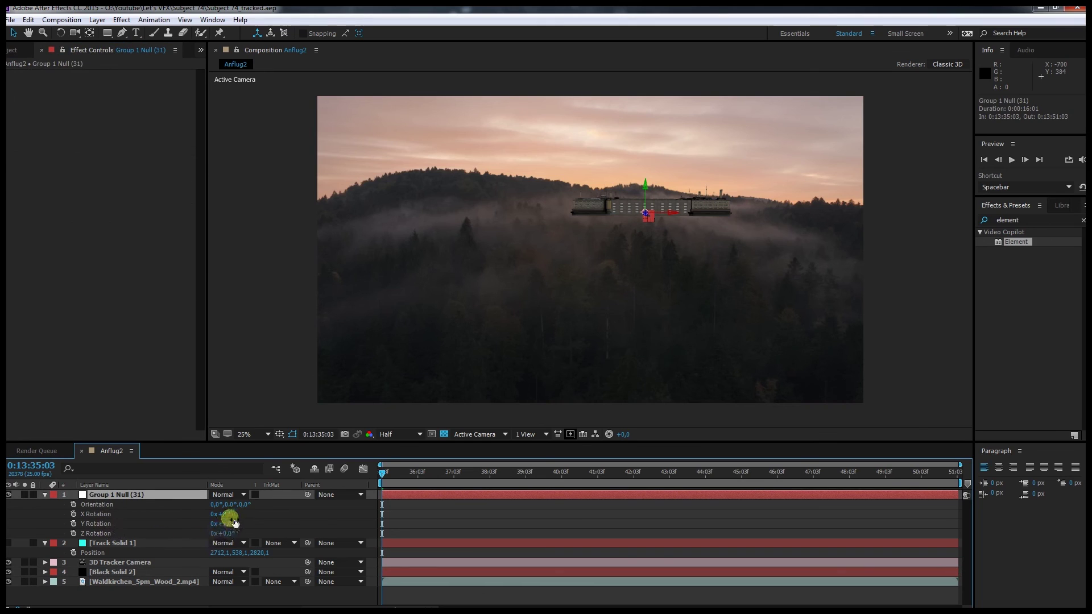
{"action": "mouse_move", "coordinate": [228, 515]}
{"action": "left_mouse_down"}
{"action": "mouse_move", "coordinate": [237, 520]}
{"action": "mouse_move", "coordinate": [216, 530]}
{"action": "left_mouse_up"}
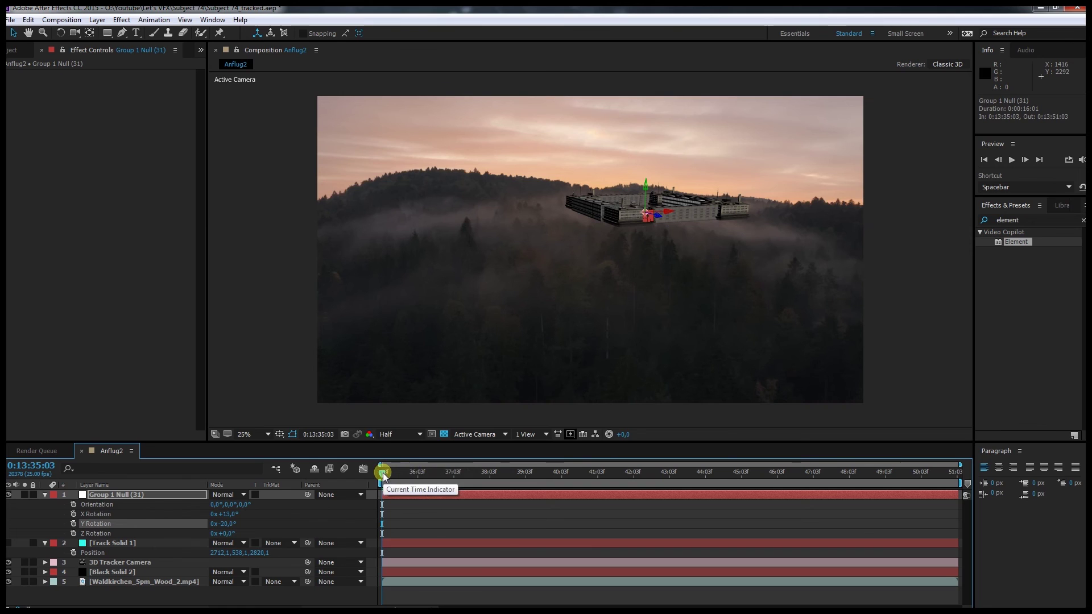
{"action": "key", "text": "period"}
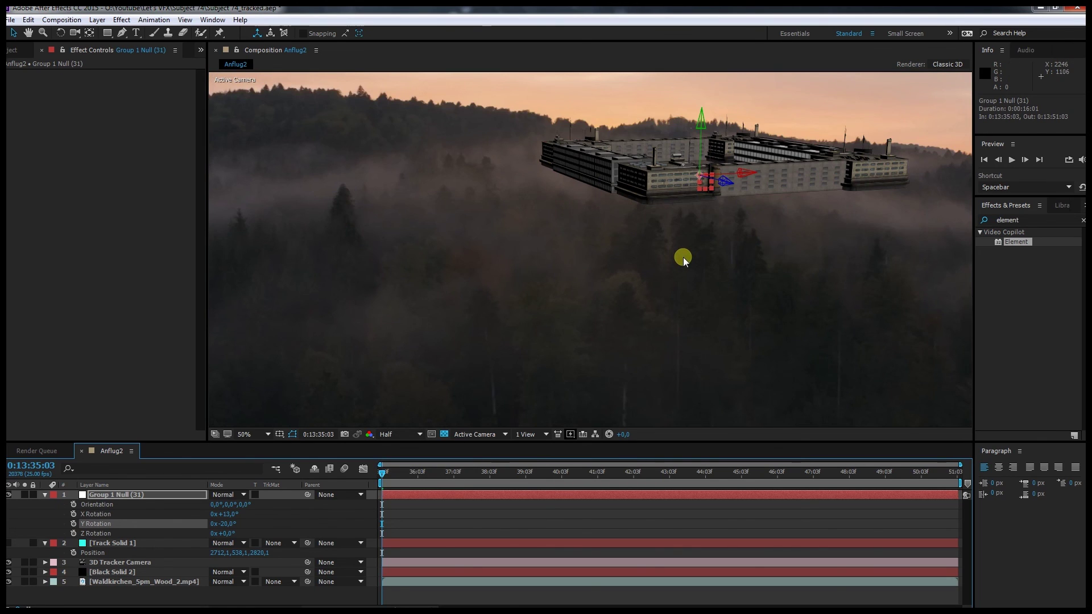
{"action": "key", "text": "comma"}
{"action": "left_click_drag", "start_coordinate": [235, 524], "coordinate": [154, 532]}
{"action": "scroll", "coordinate": [694, 213], "scroll_direction": "up", "scroll_amount": 6}
{"action": "scroll", "coordinate": [694, 213], "scroll_direction": "down", "scroll_amount": 6}
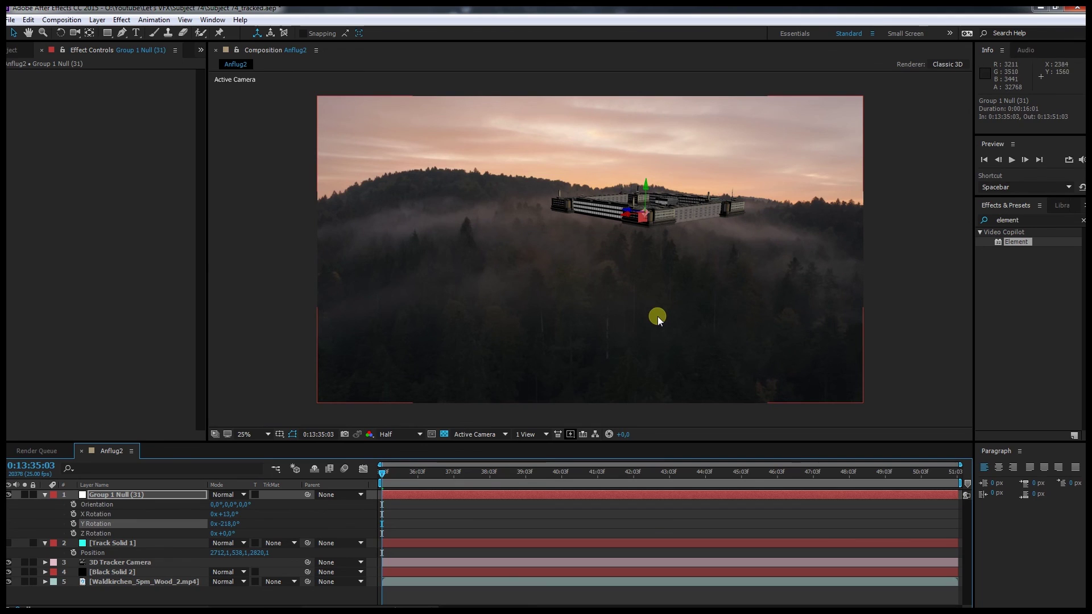
- Play the composition from its start to check how the building complex tracks with the footage
{"action": "key", "text": "space"}
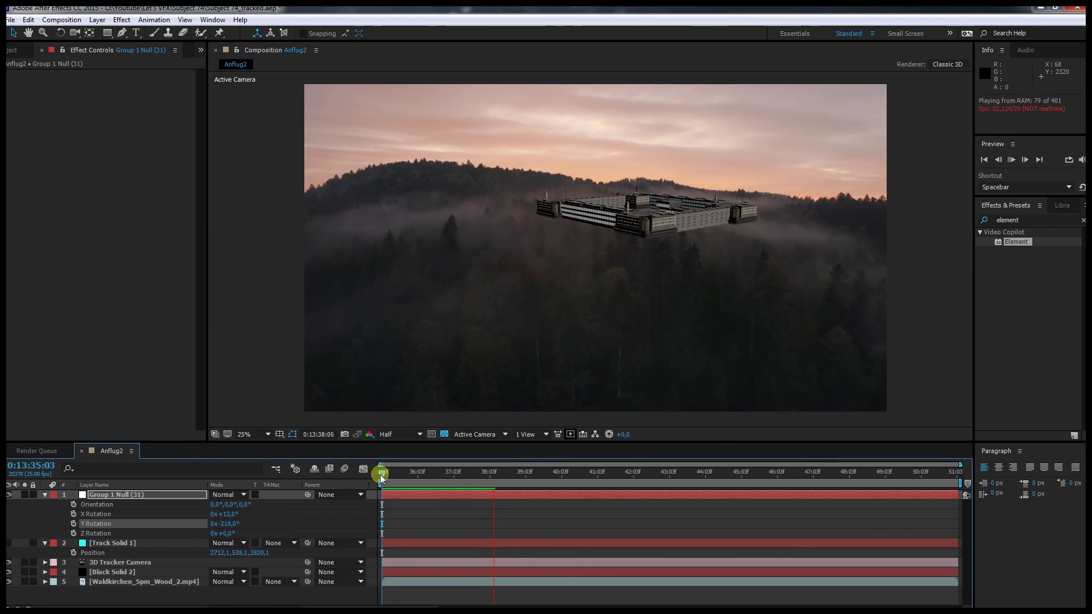
{"action": "left_click", "coordinate": [382, 476]}
{"action": "key", "text": "space"}
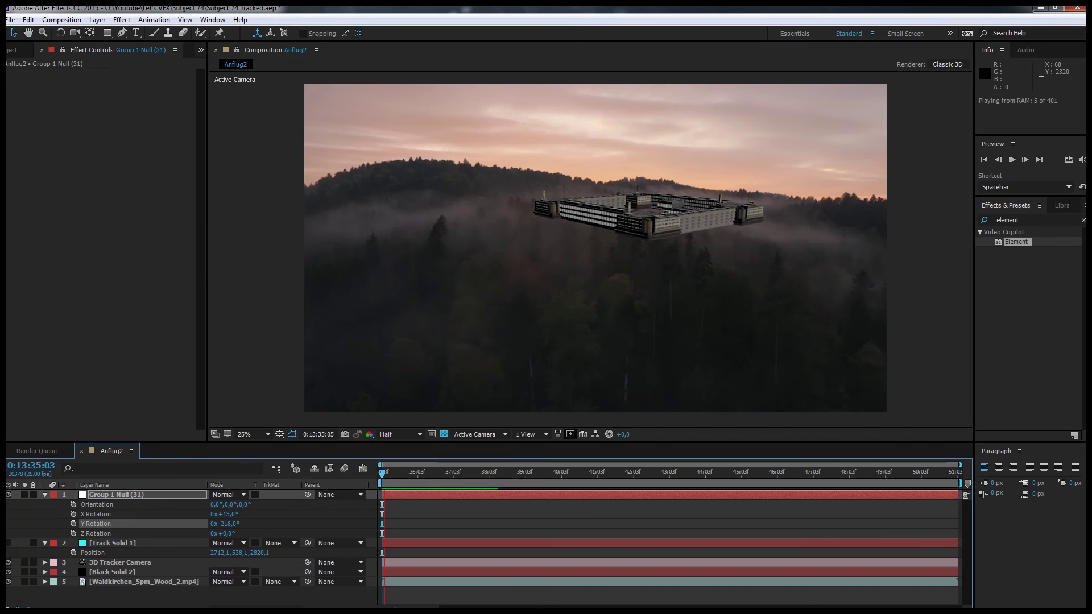
{"action": "left_click", "coordinate": [367, 471]}
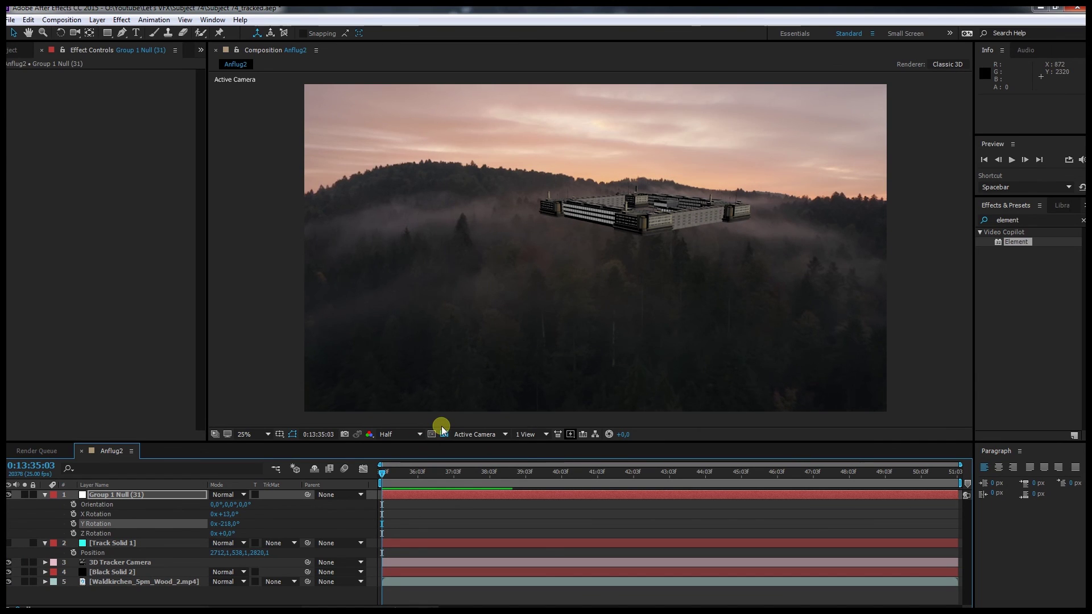
{"action": "key", "text": "space"}
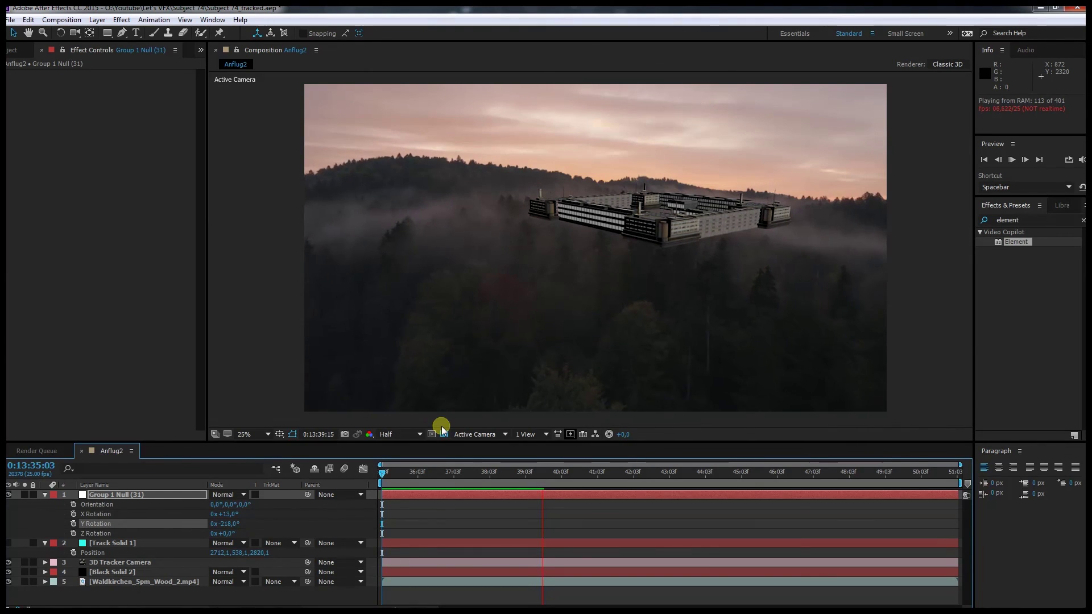
{"action": "left_click", "coordinate": [381, 473]}
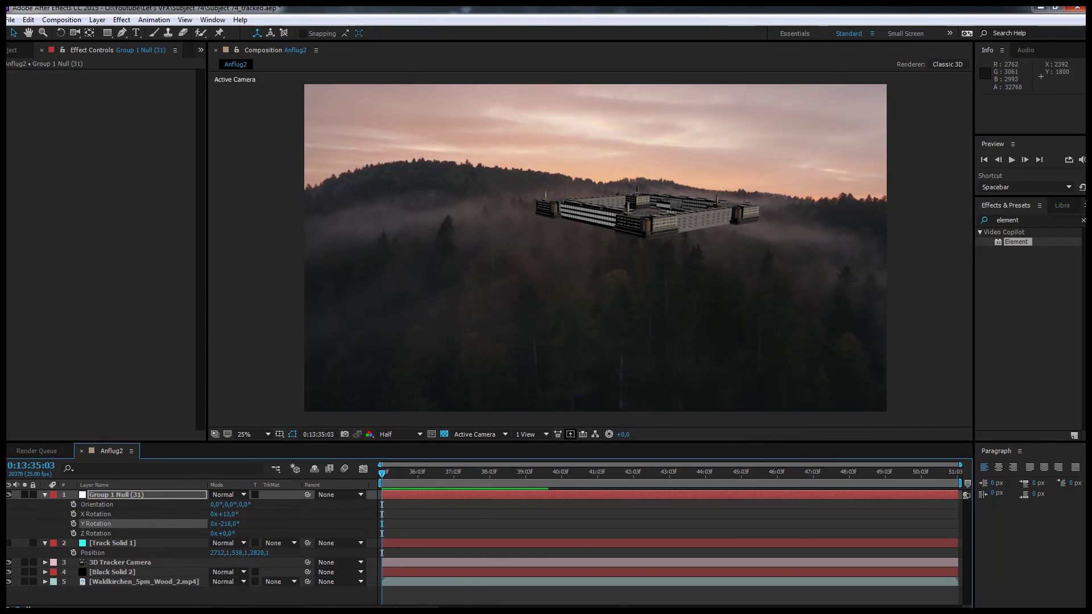
{"action": "left_click", "coordinate": [369, 465]}
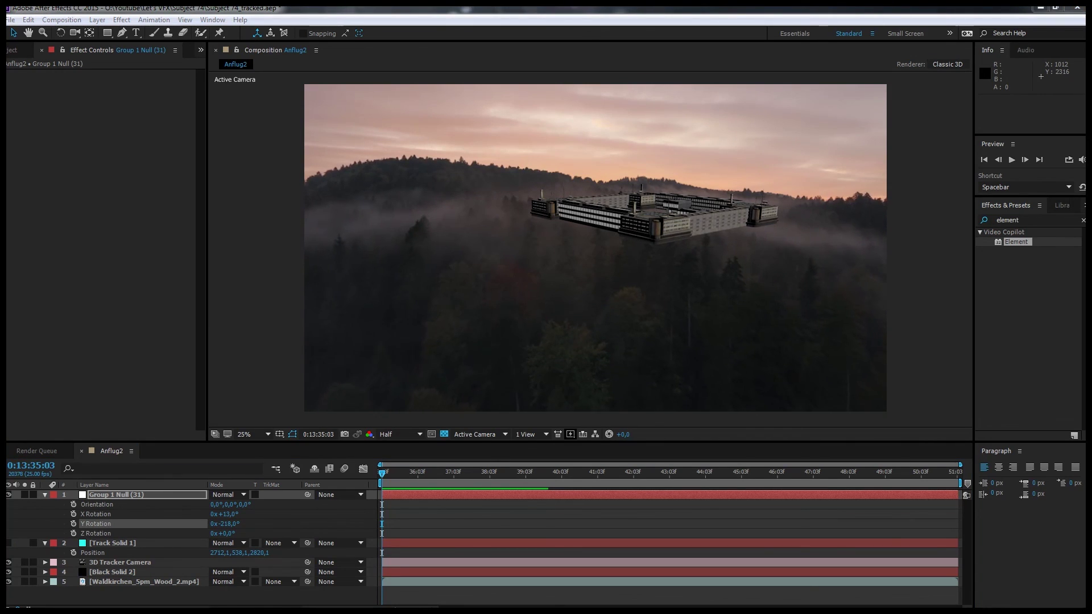